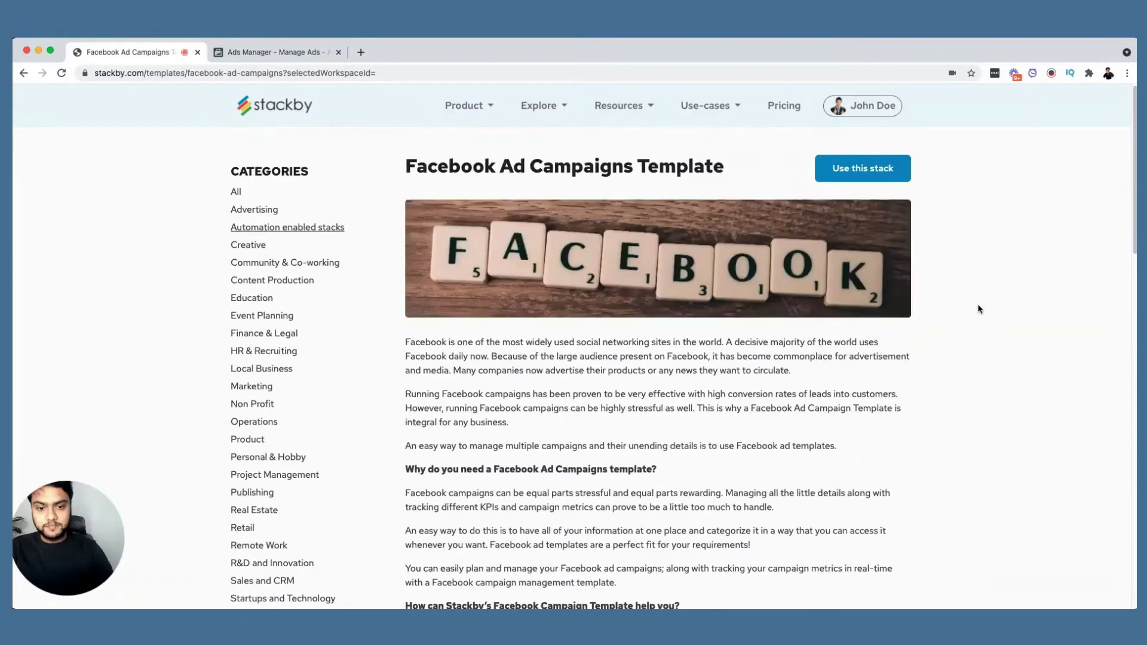
Start adding the Facebook Ad Campaigns template as a new stack from its template page.
{"action": "left_click_drag", "start_coordinate": [722, 453], "coordinate": [607, 461]}
{"action": "scroll", "coordinate": [955, 368], "scroll_direction": "up", "scroll_amount": 5}
{"action": "scroll", "coordinate": [955, 365], "scroll_direction": "up", "scroll_amount": 6}
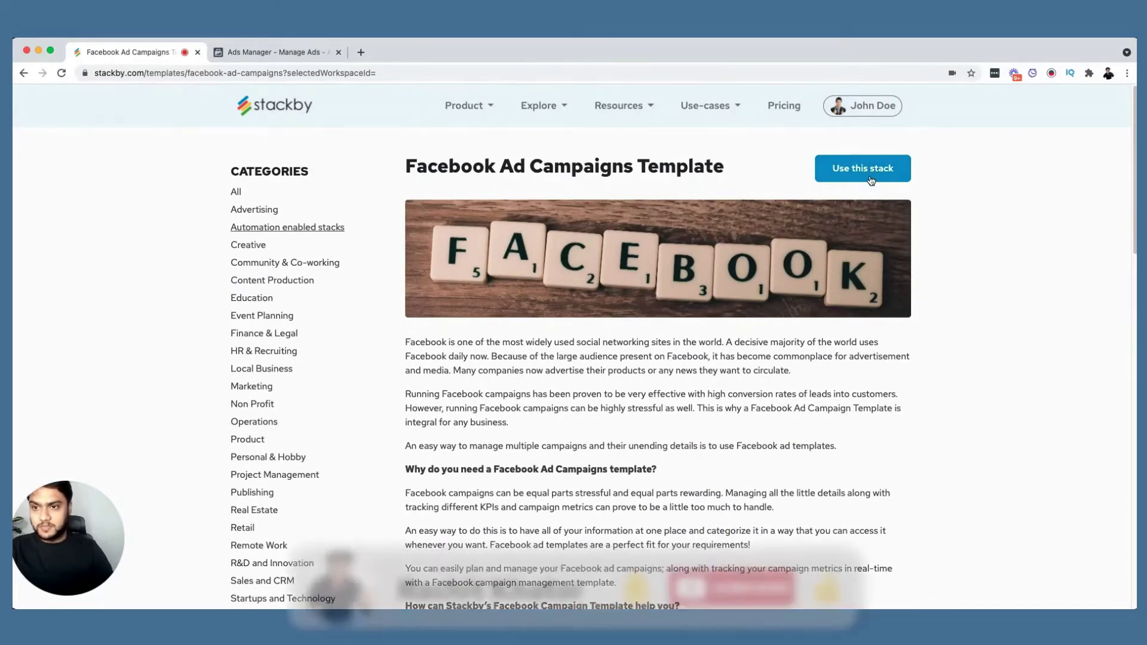
{"action": "left_click", "coordinate": [872, 180]}
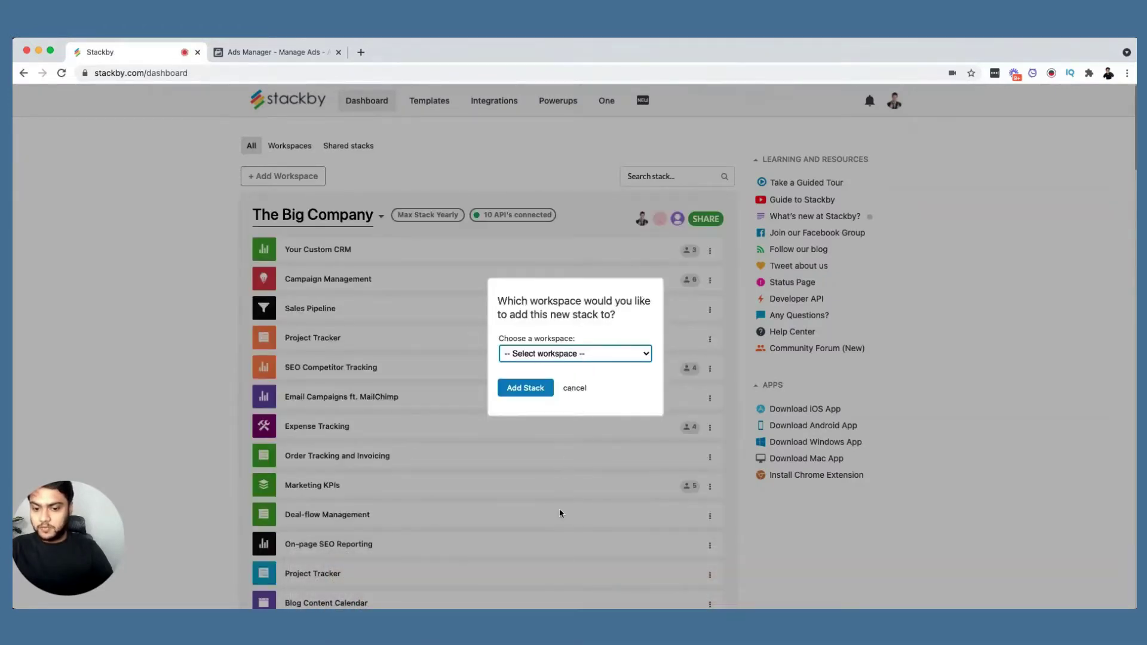
Cancel the workspace choice and open the existing Facebook Ads stack in The Big Performance workspace.
{"action": "left_click", "coordinate": [575, 388]}
{"action": "scroll", "coordinate": [576, 389], "scroll_direction": "down", "scroll_amount": 10}
{"action": "scroll", "coordinate": [576, 389], "scroll_direction": "down", "scroll_amount": 2}
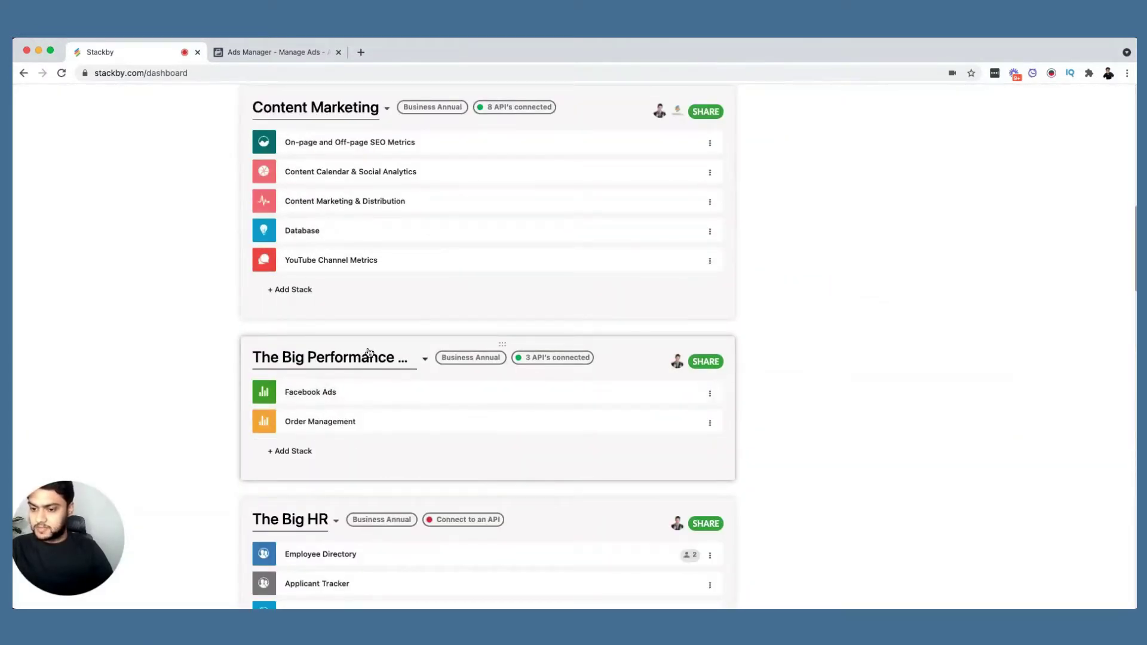
{"action": "left_click", "coordinate": [326, 392]}
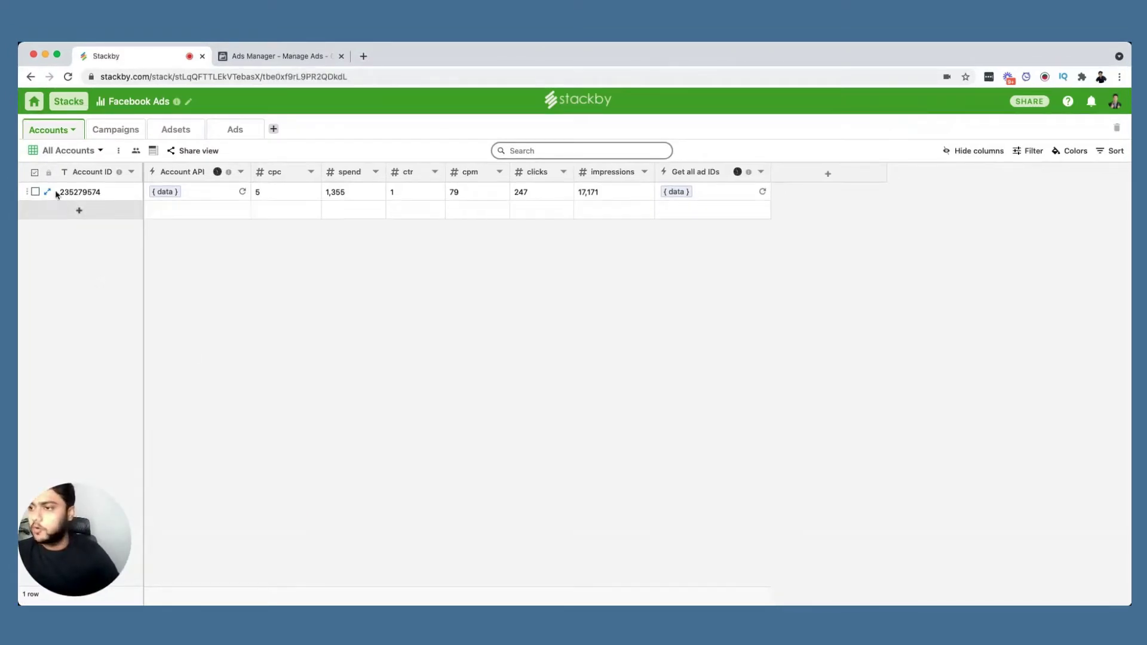
Look through the stack's tables, examining account metrics, campaigns, and the age and audience targeting of the For Marketers adset.
{"action": "left_click", "coordinate": [118, 132]}
{"action": "left_click", "coordinate": [174, 130]}
{"action": "left_click", "coordinate": [227, 129]}
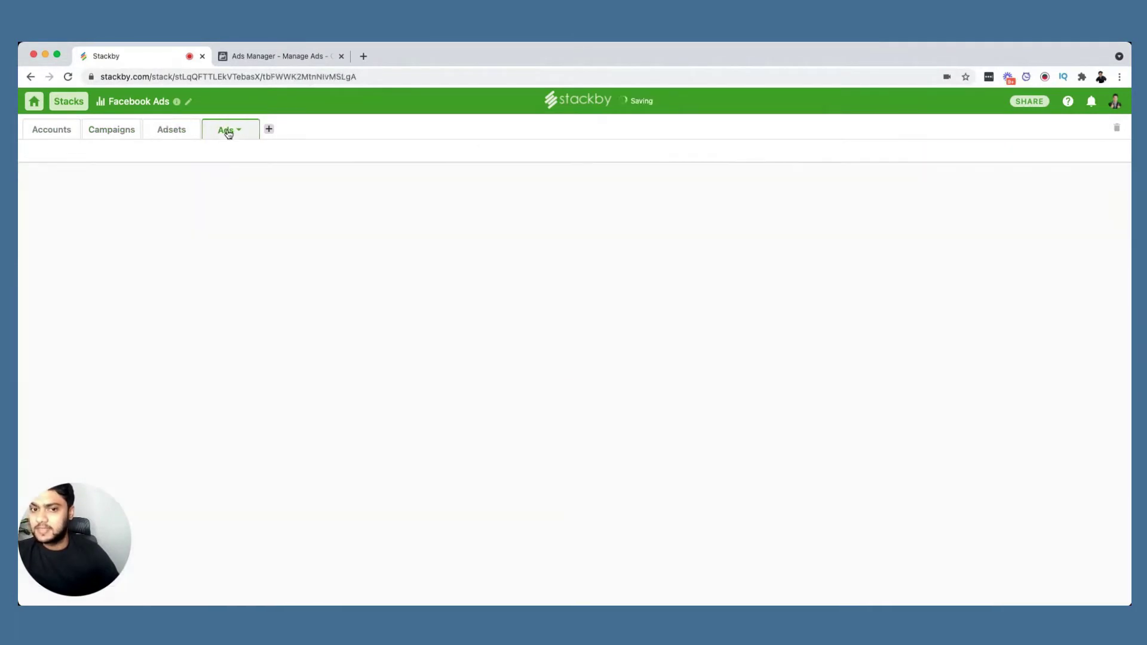
{"action": "left_click", "coordinate": [65, 128]}
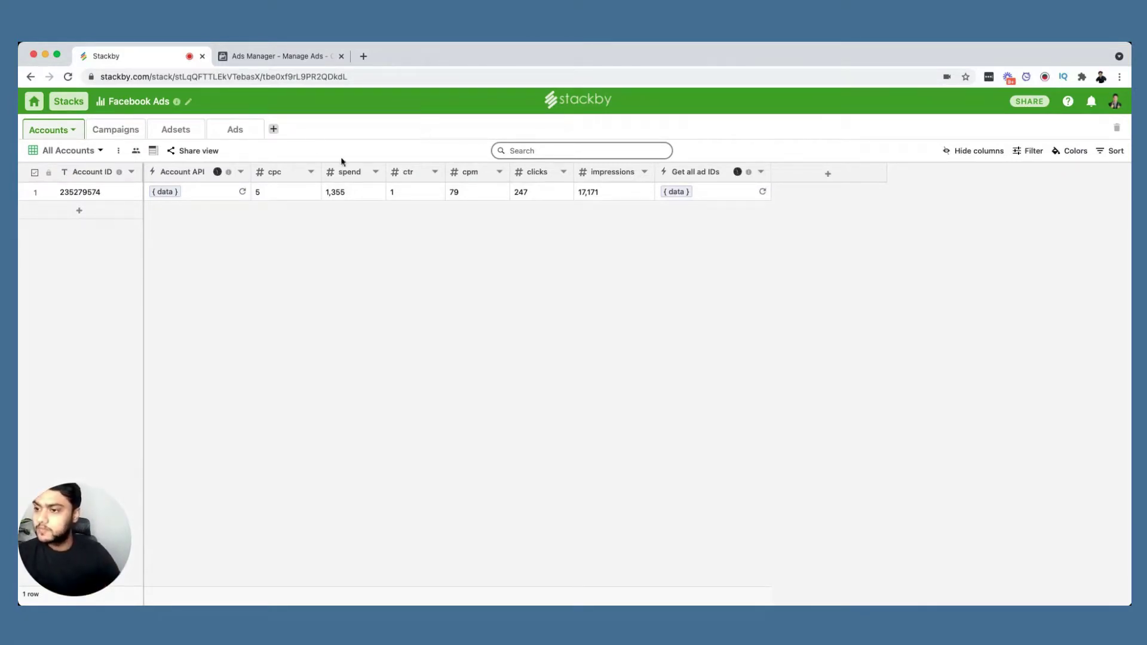
{"action": "left_click", "coordinate": [128, 132]}
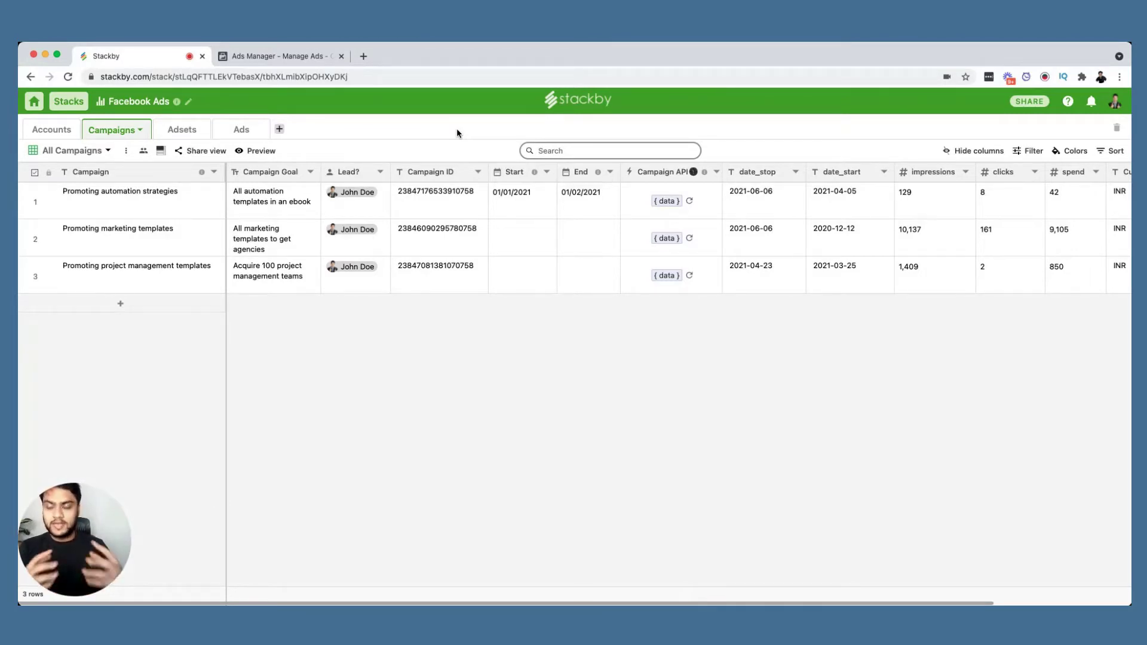
{"action": "left_click", "coordinate": [182, 129]}
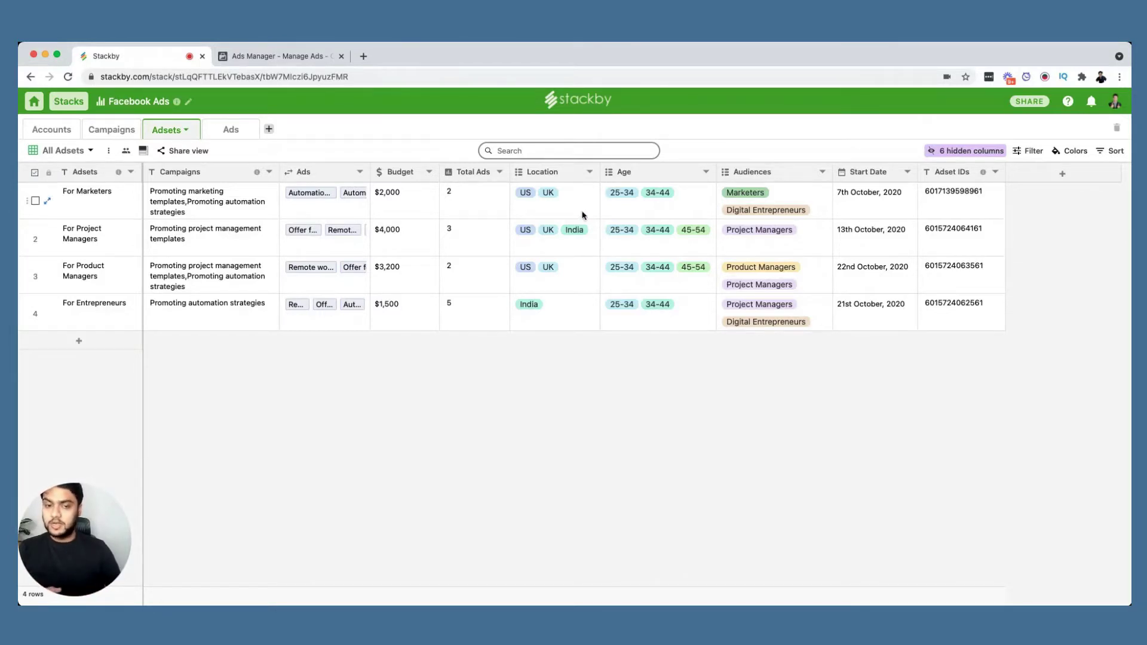
{"action": "left_click", "coordinate": [695, 204]}
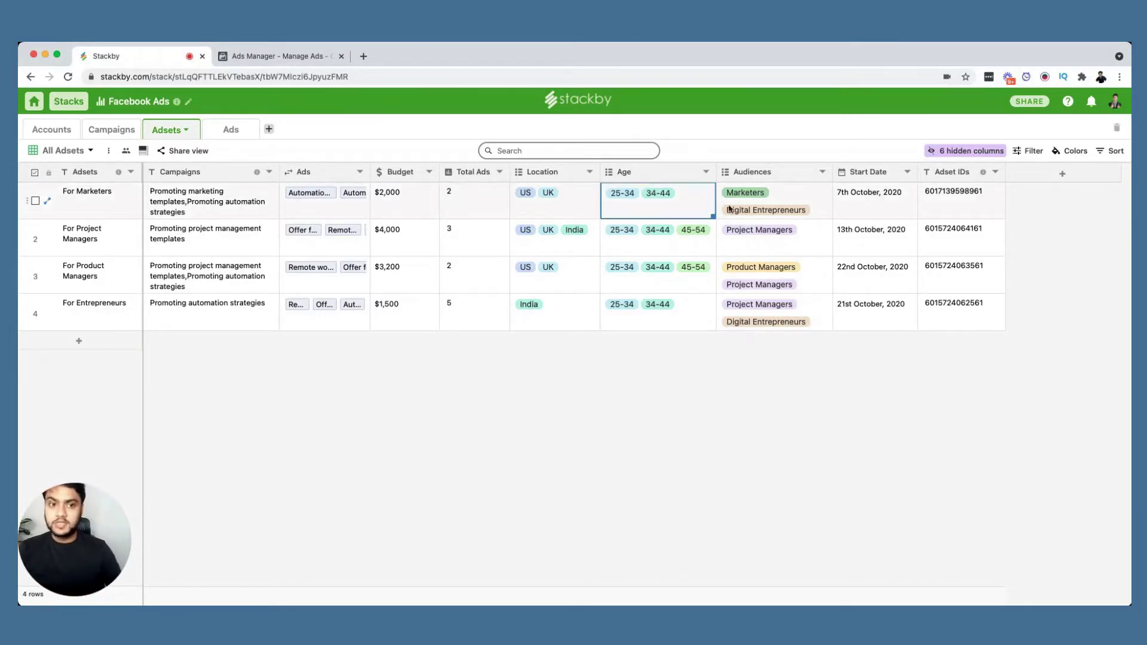
{"action": "left_click", "coordinate": [771, 209]}
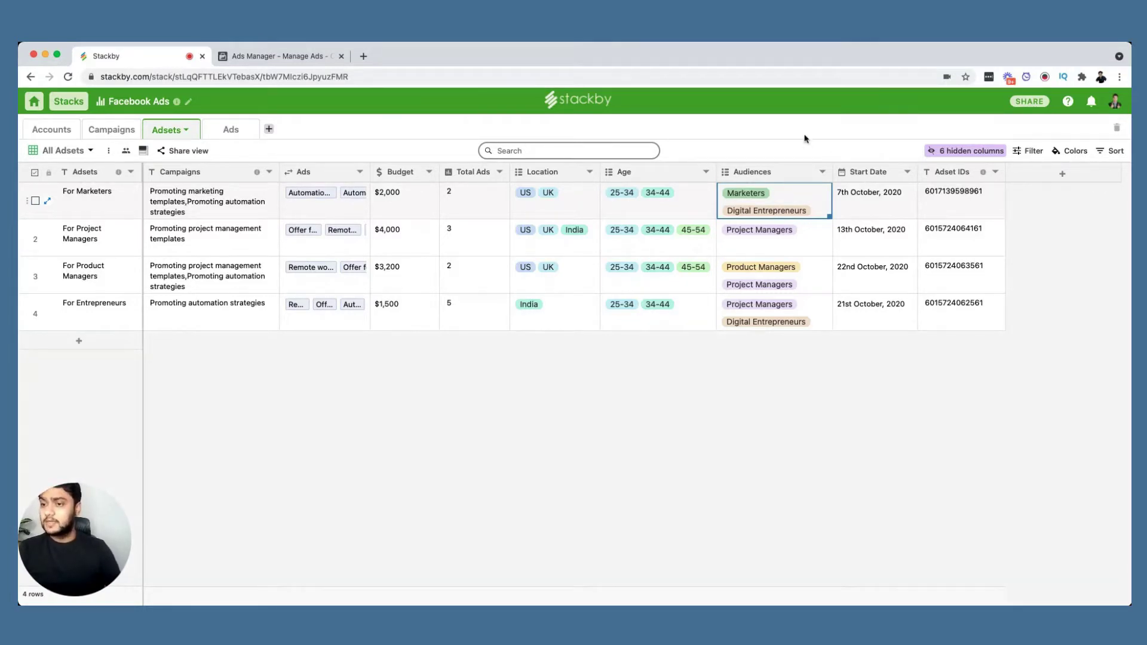
Examine the Ads table in its All Ads view and return to the Campaigns table.
{"action": "left_click", "coordinate": [230, 129]}
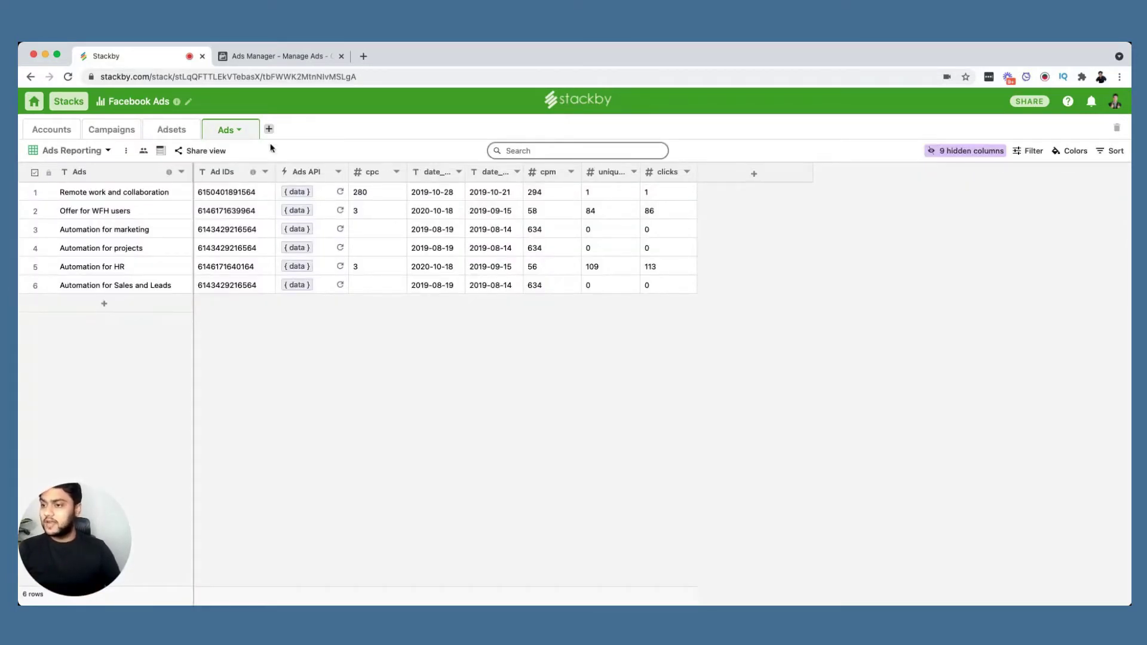
{"action": "left_click", "coordinate": [107, 151]}
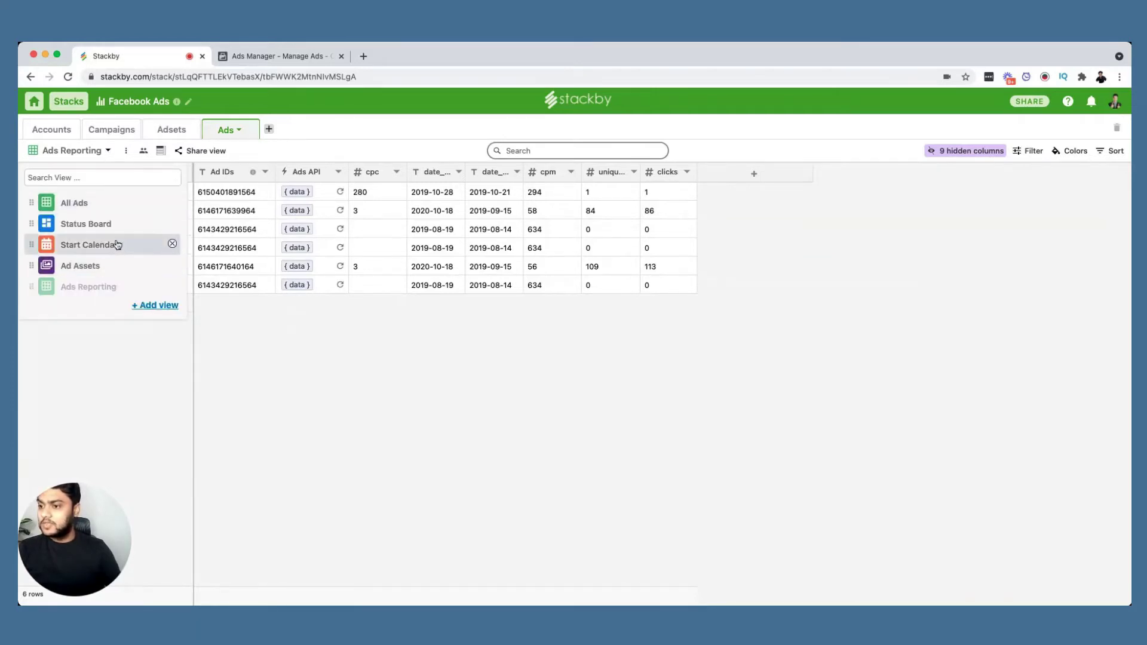
{"action": "left_click", "coordinate": [118, 205]}
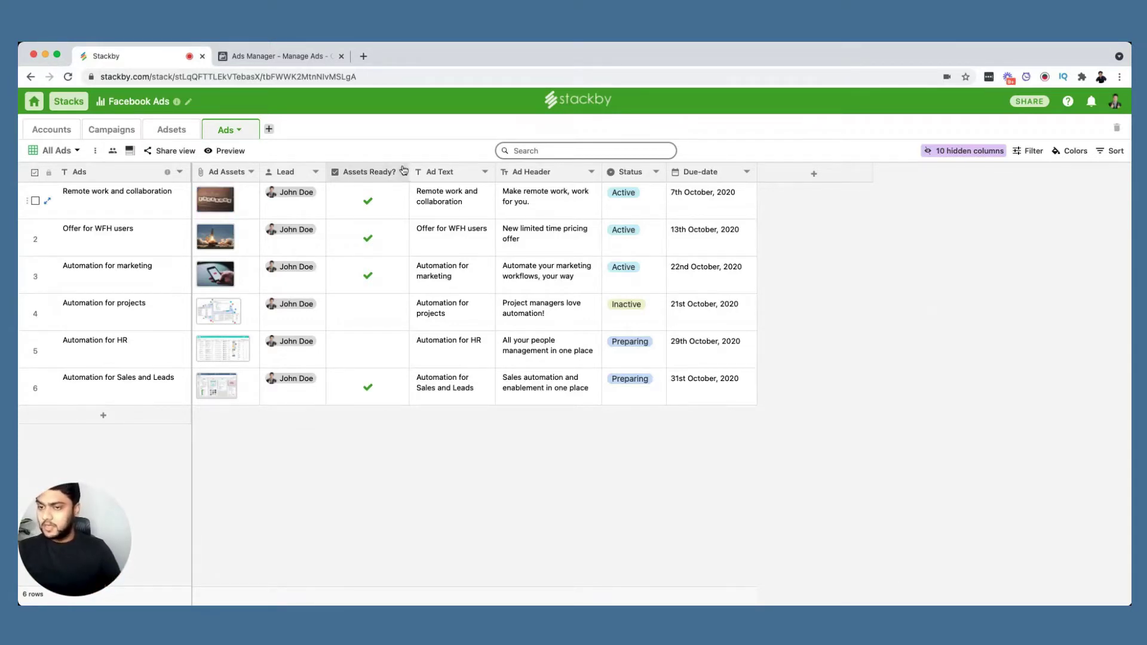
{"action": "left_click", "coordinate": [112, 130]}
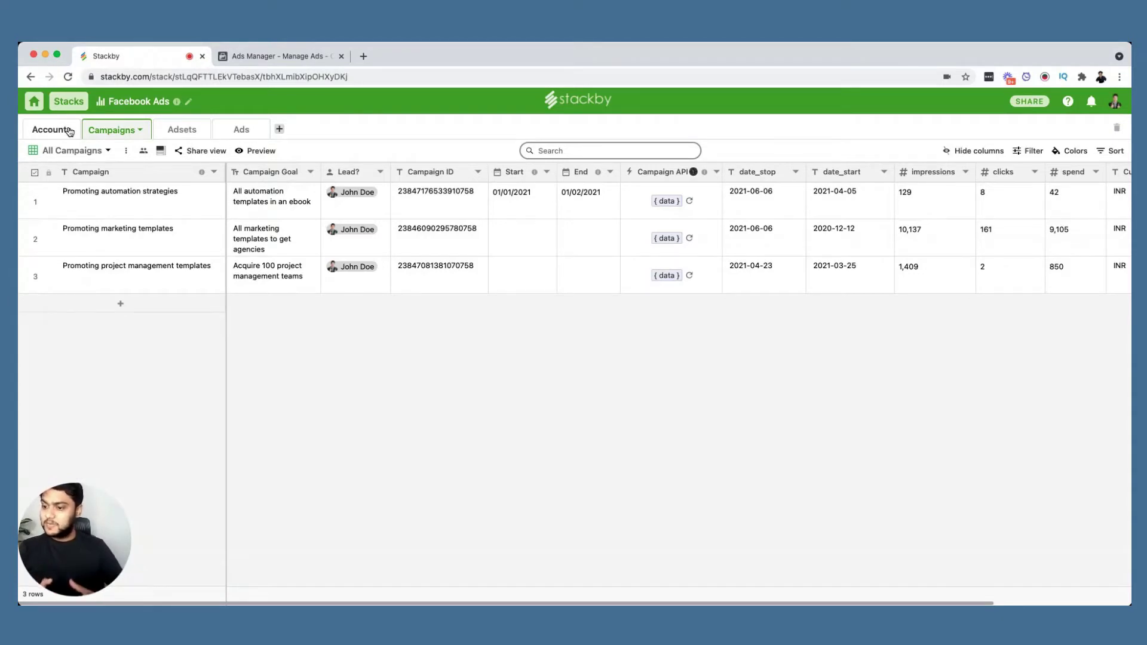
Switch to Facebook Ads Manager and look through its ad sets and ads before returning to the campaigns list.
{"action": "left_click", "coordinate": [277, 56]}
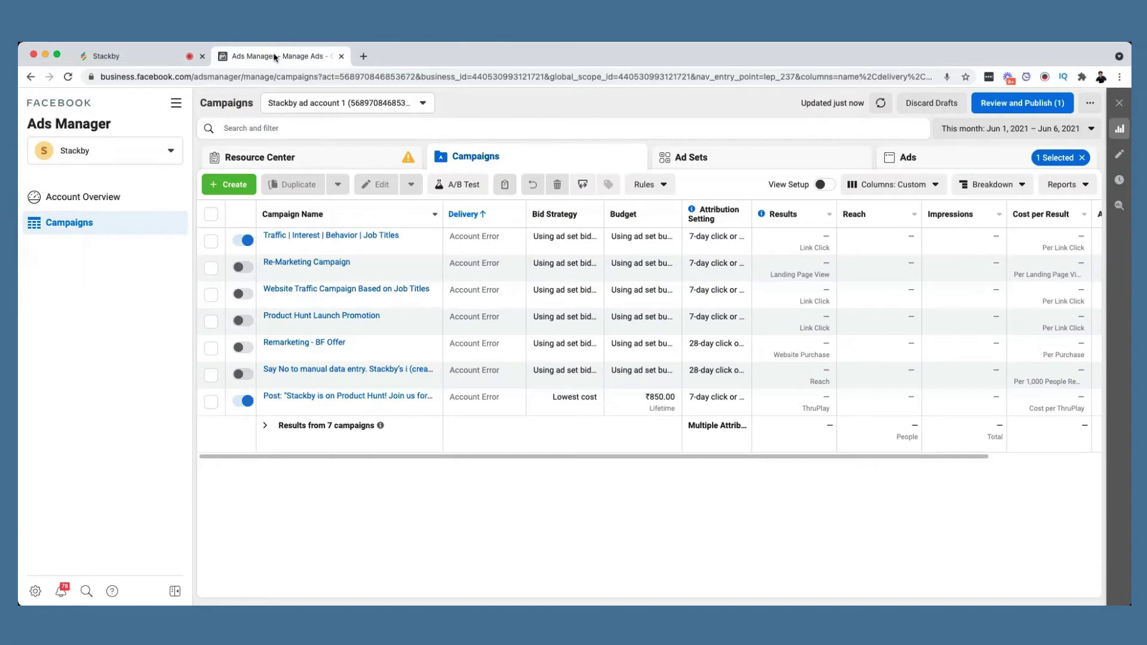
{"action": "left_click", "coordinate": [178, 107]}
{"action": "left_click", "coordinate": [179, 109]}
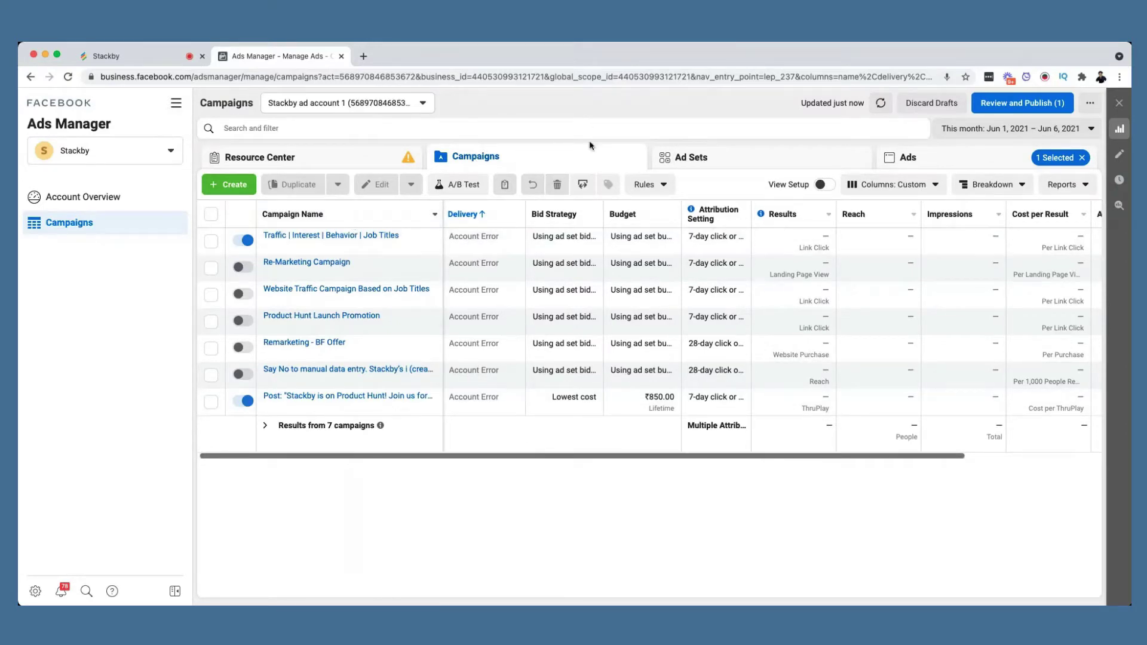
{"action": "left_click", "coordinate": [682, 158]}
{"action": "left_click", "coordinate": [914, 154]}
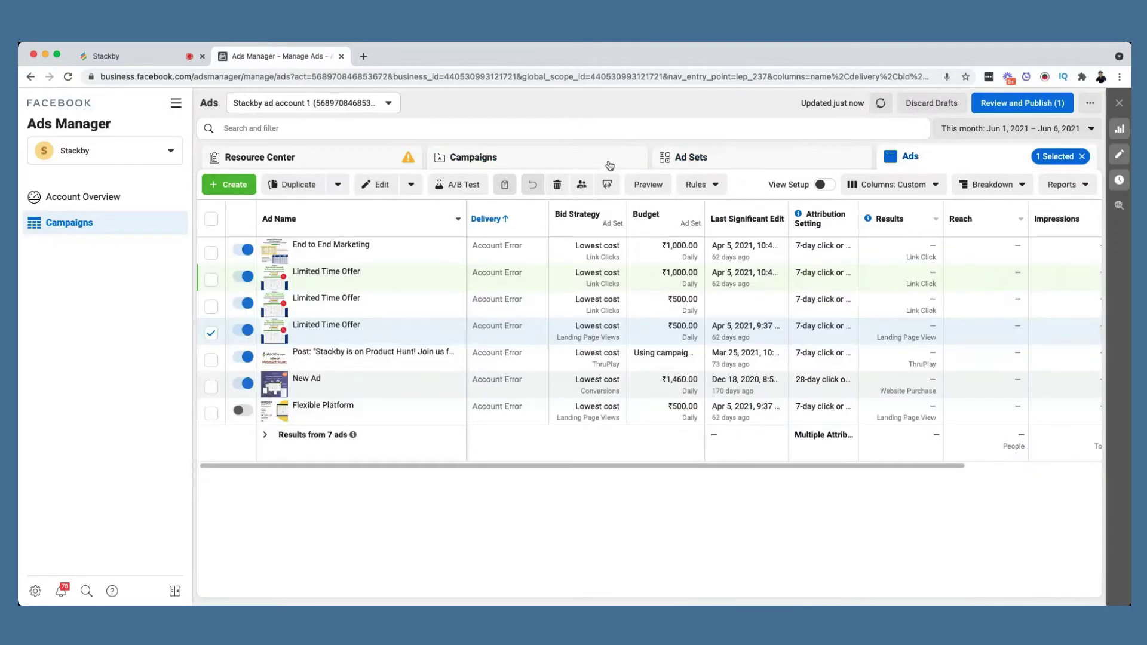
{"action": "left_click", "coordinate": [572, 159]}
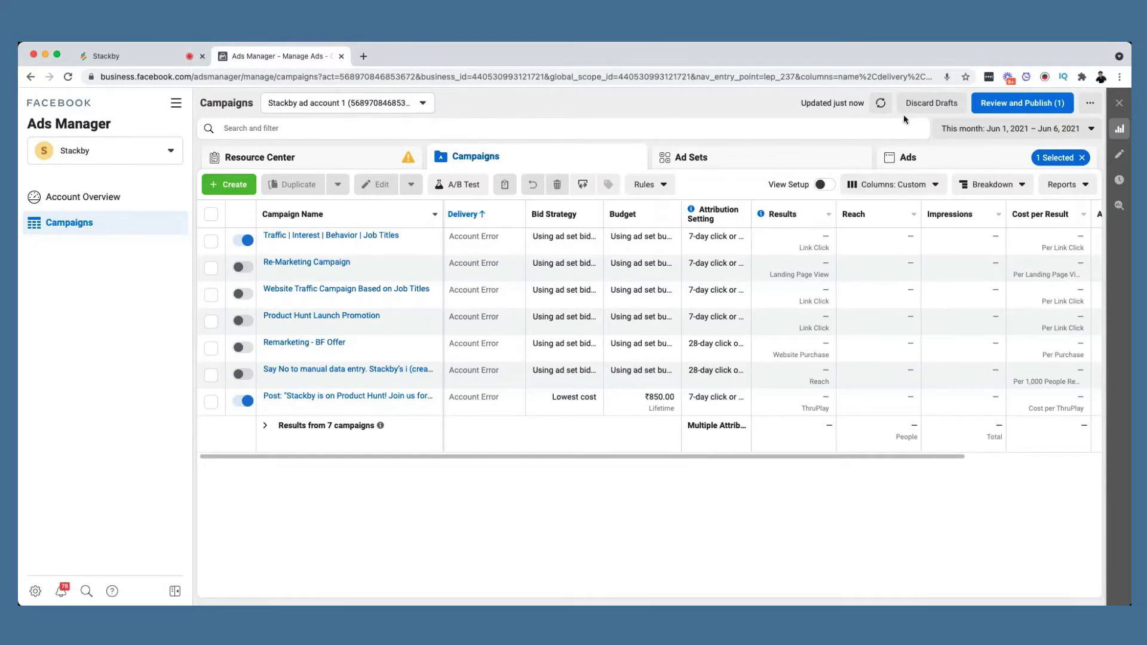
Customize the campaign list's columns by adding Campaign ID, Ad Set ID and Ad ID, and apply the selection.
{"action": "left_click", "coordinate": [894, 189]}
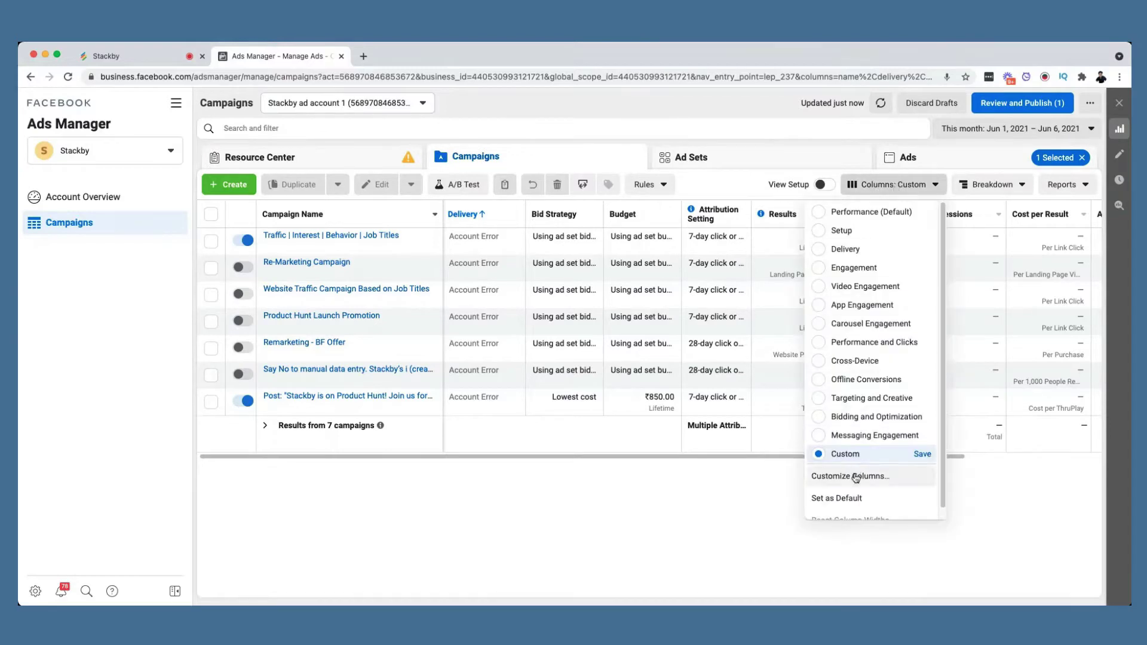
{"action": "left_click", "coordinate": [876, 482]}
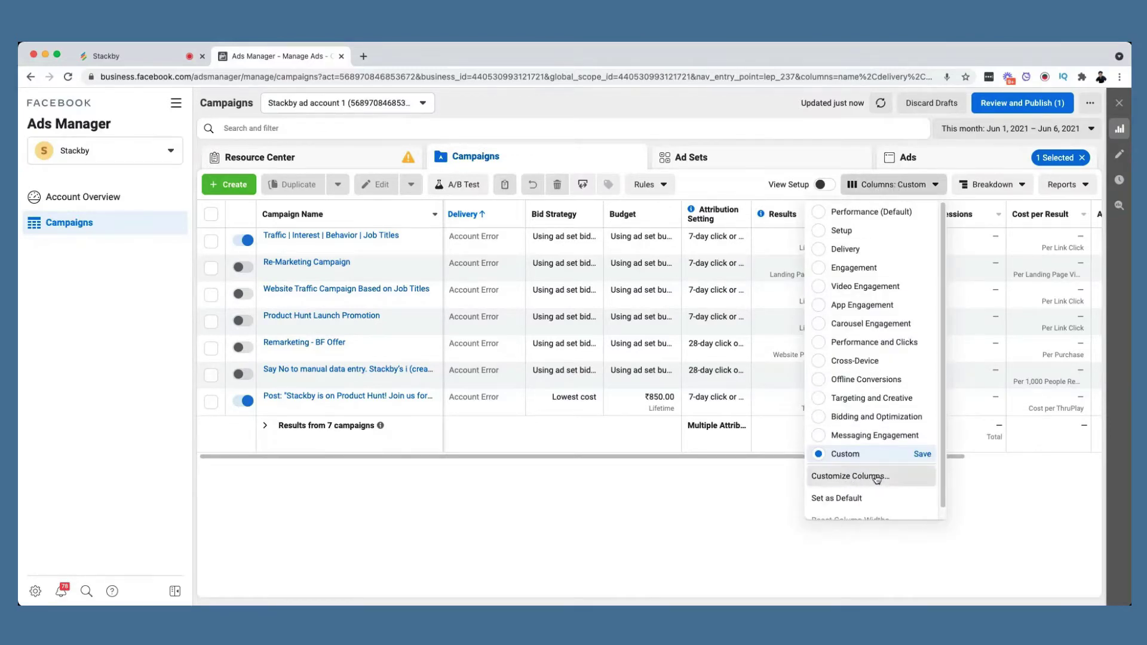
{"action": "left_click", "coordinate": [361, 332]}
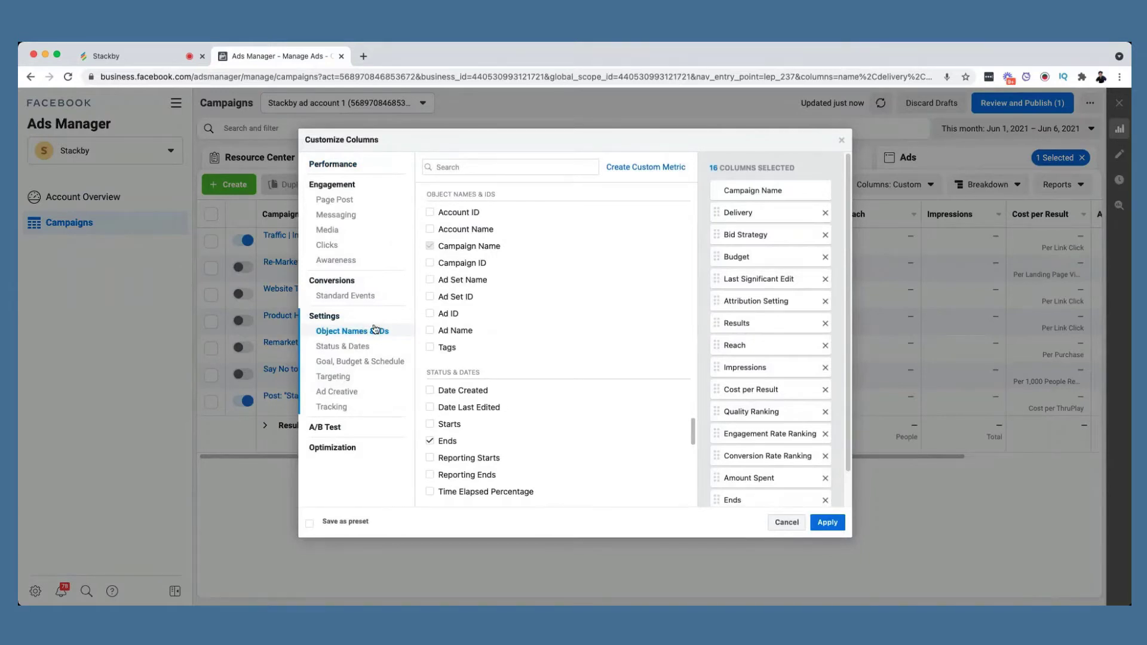
{"action": "left_click", "coordinate": [432, 264]}
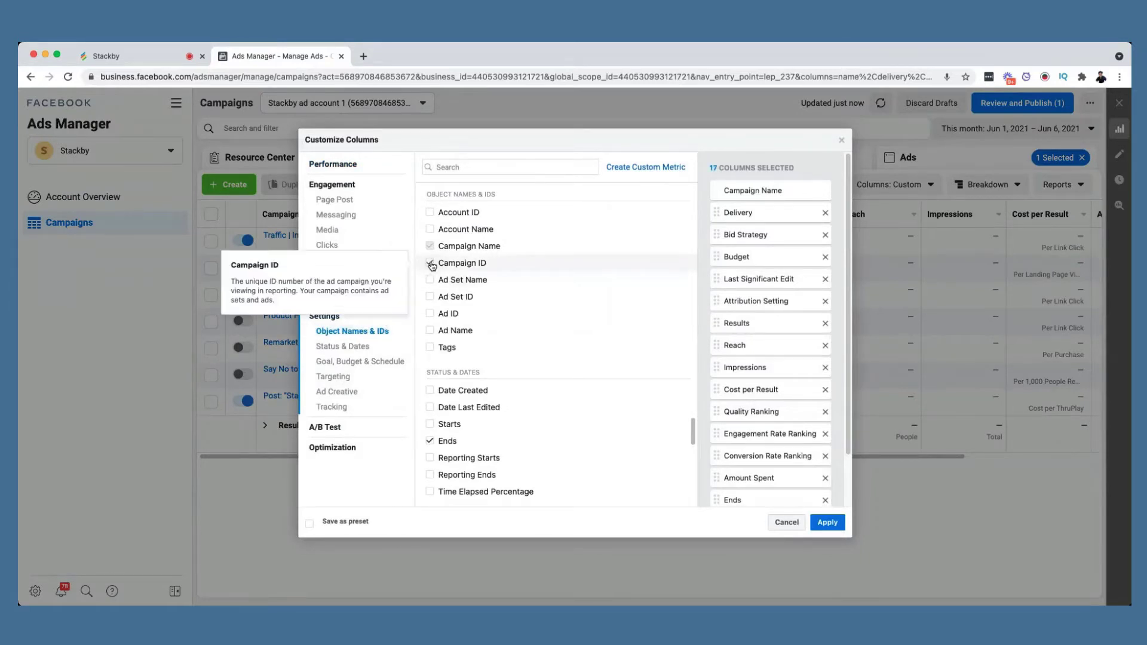
{"action": "left_click", "coordinate": [430, 297]}
{"action": "left_click", "coordinate": [430, 314]}
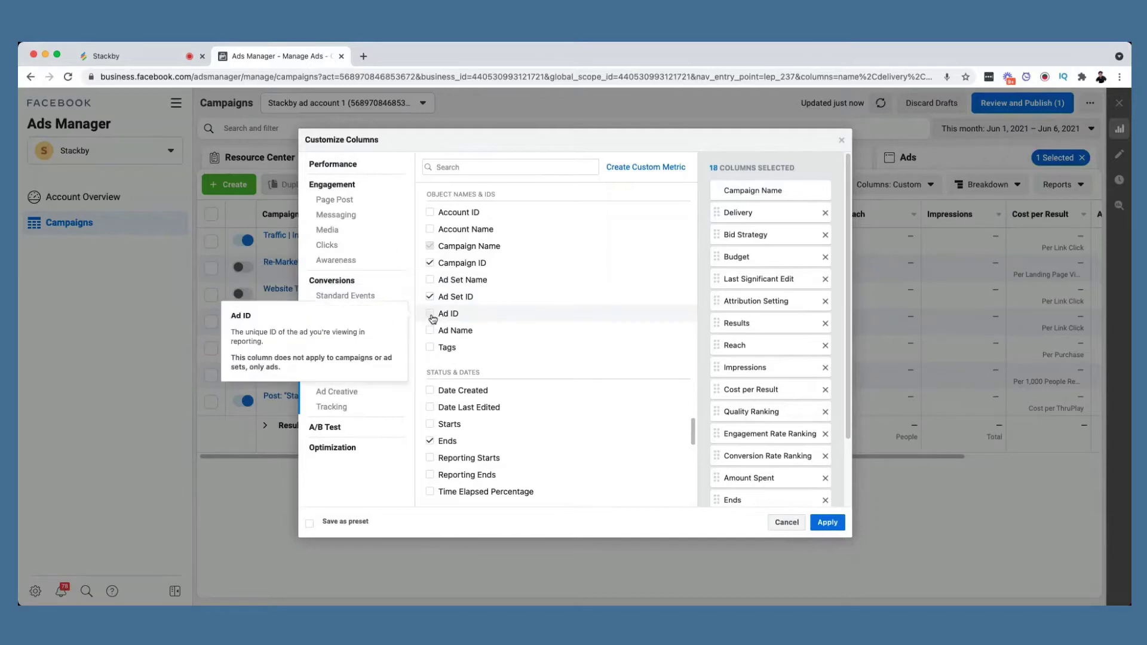
{"action": "left_click", "coordinate": [430, 280]}
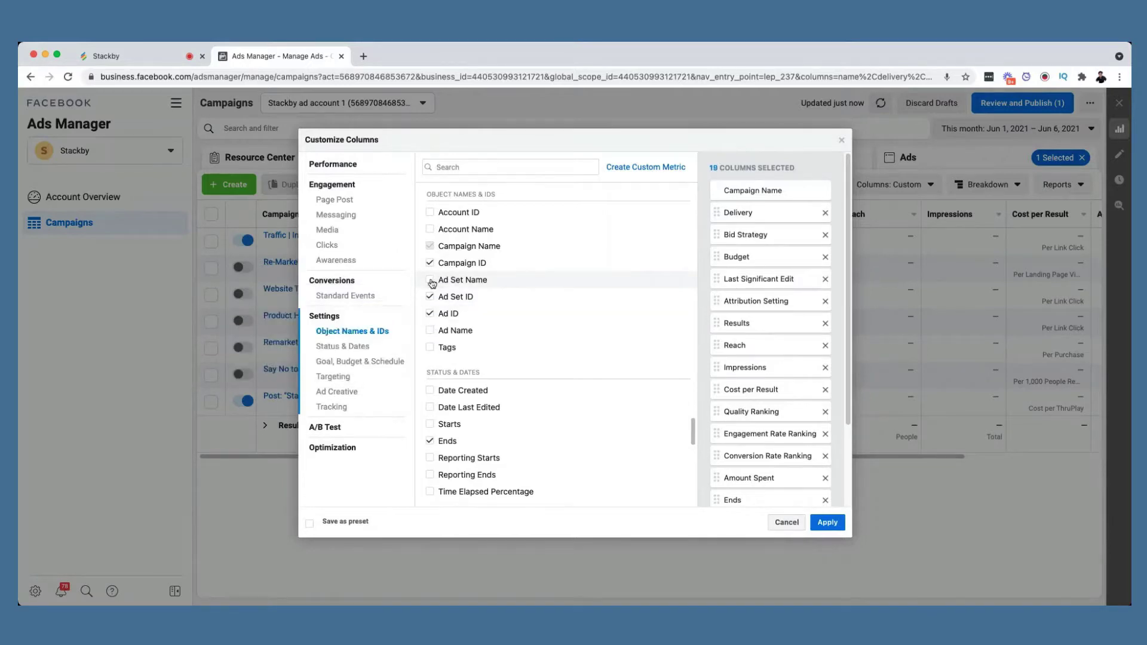
{"action": "left_click", "coordinate": [827, 523]}
Copy the campaign ID of the Product Hunt Launch Promotion campaign.
{"action": "left_click_drag", "start_coordinate": [776, 460], "coordinate": [892, 427]}
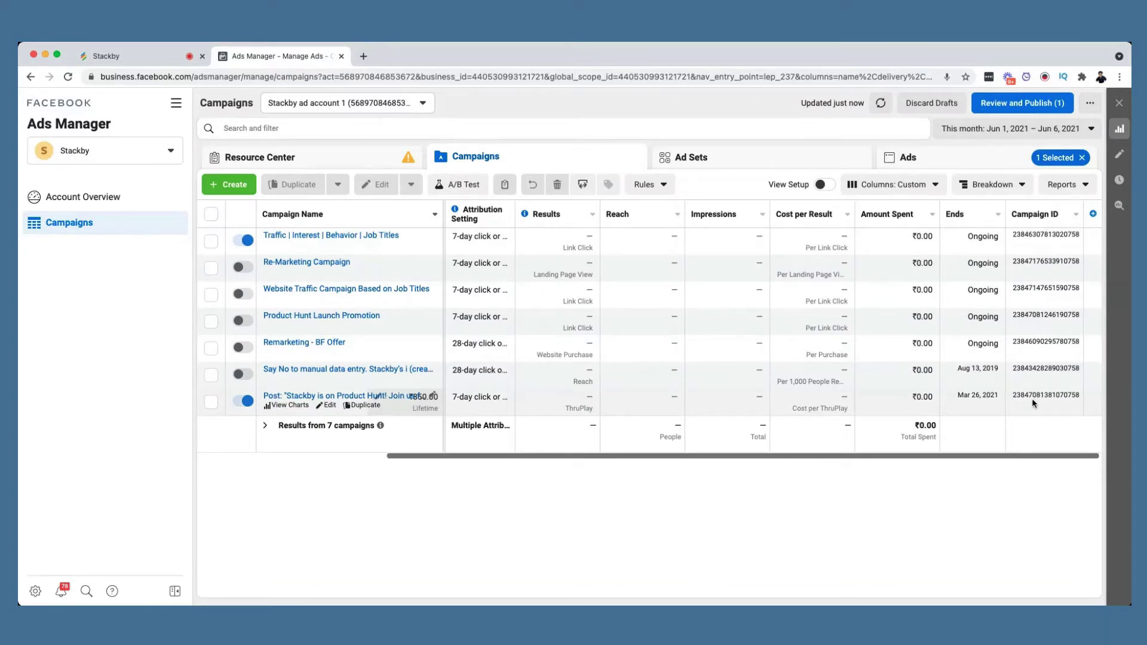
{"action": "double_click", "coordinate": [1050, 315]}
{"action": "key", "text": "ctrl+c"}
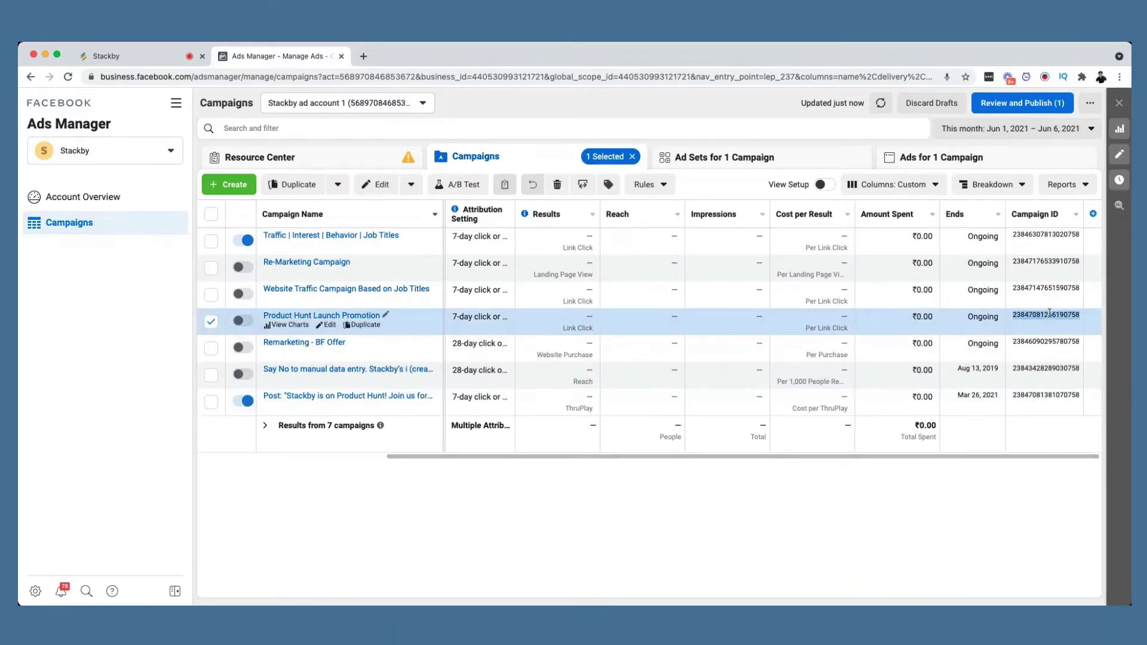
Switch to Stackby, add a new row to the Campaigns table and paste the copied ID as its Campaign ID.
{"action": "left_click", "coordinate": [145, 57]}
{"action": "left_click", "coordinate": [448, 276]}
{"action": "left_click", "coordinate": [185, 307]}
{"action": "left_click", "coordinate": [430, 308]}
{"action": "left_click", "coordinate": [431, 304]}
{"action": "key", "text": "ctrl+v"}
{"action": "key", "text": "Return"}
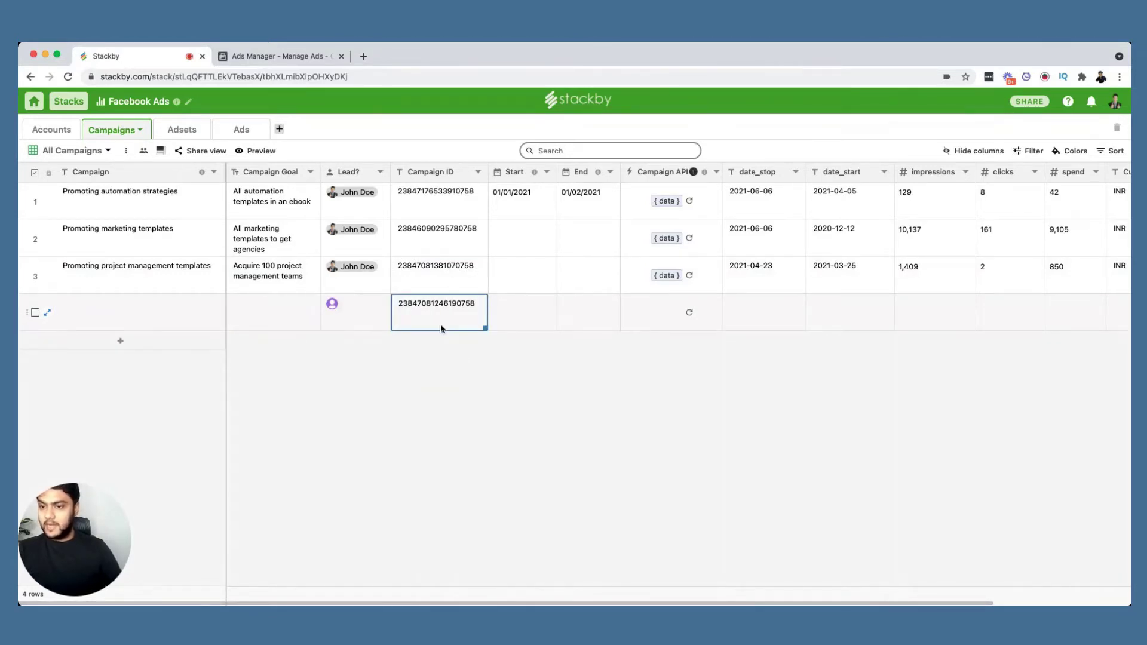
Assign the same lead as the other campaigns to the new campaign row.
{"action": "left_click", "coordinate": [149, 312]}
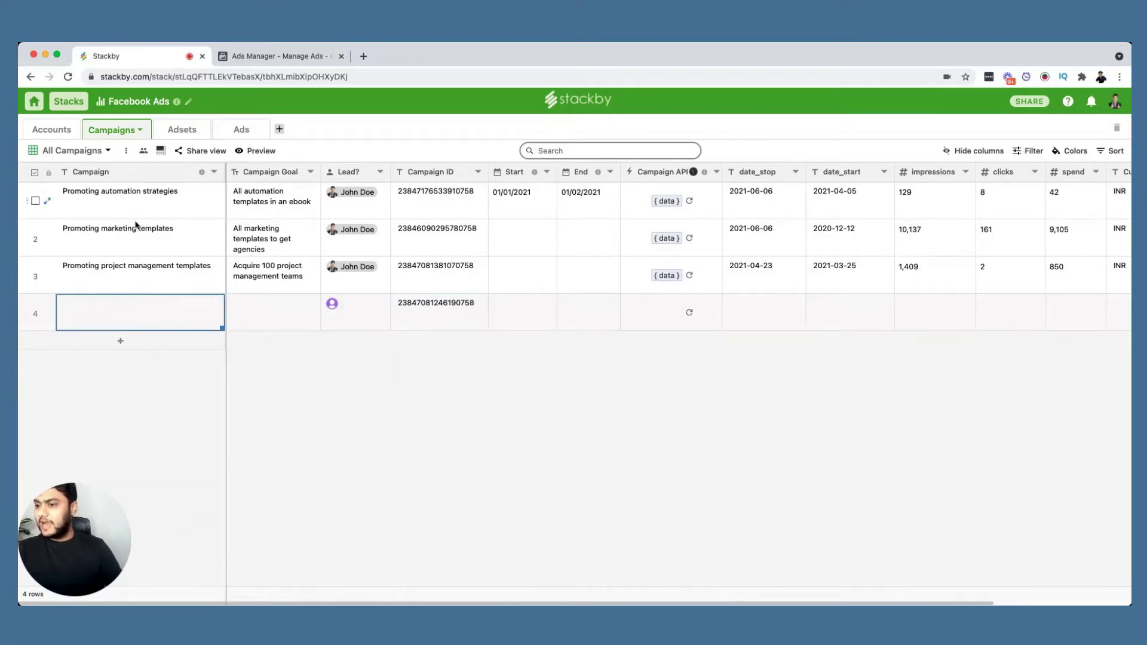
{"action": "left_click", "coordinate": [262, 305]}
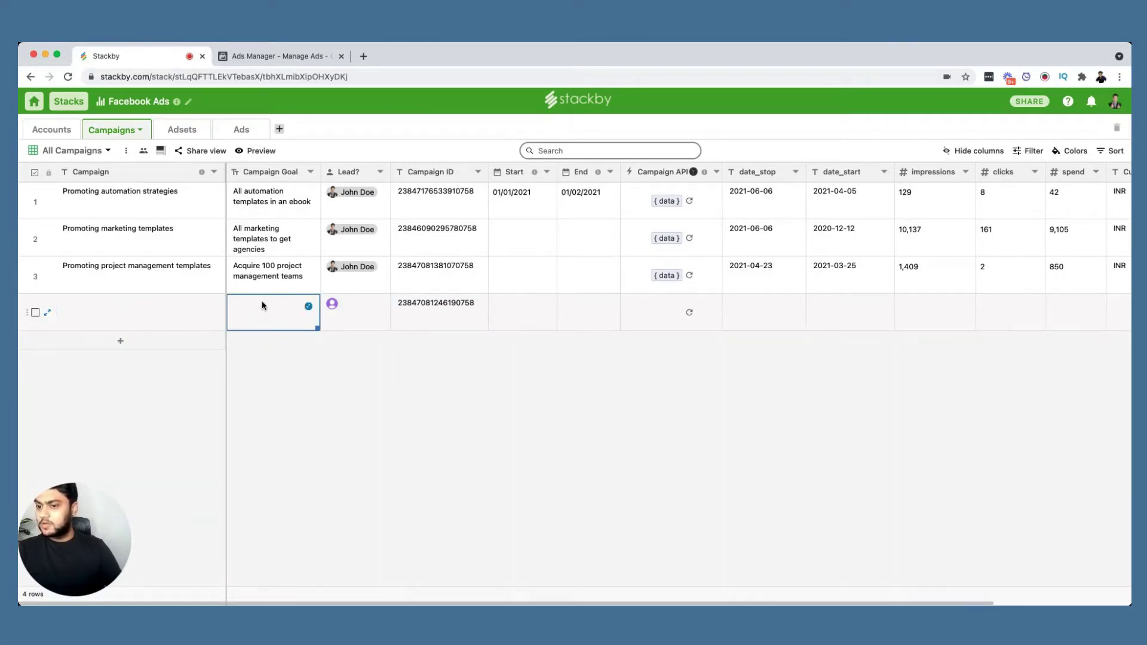
{"action": "double_click", "coordinate": [354, 298]}
{"action": "left_click", "coordinate": [371, 364]}
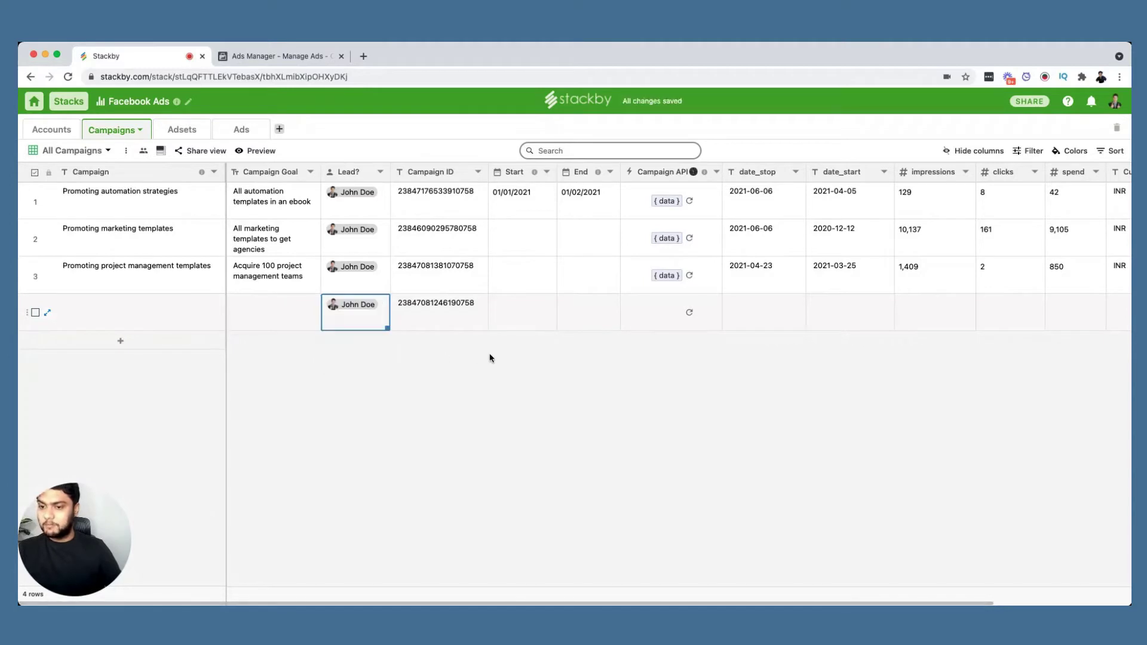
Name the new campaign row "Product hunt launch".
{"action": "double_click", "coordinate": [169, 312]}
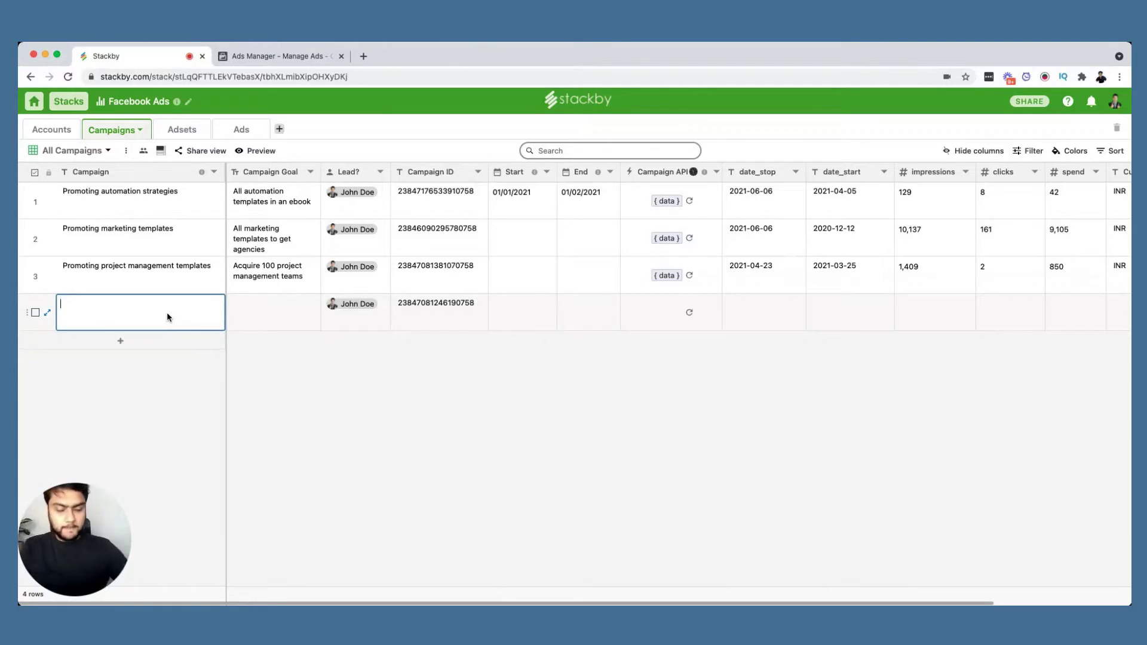
{"action": "type", "text": "Prod"}
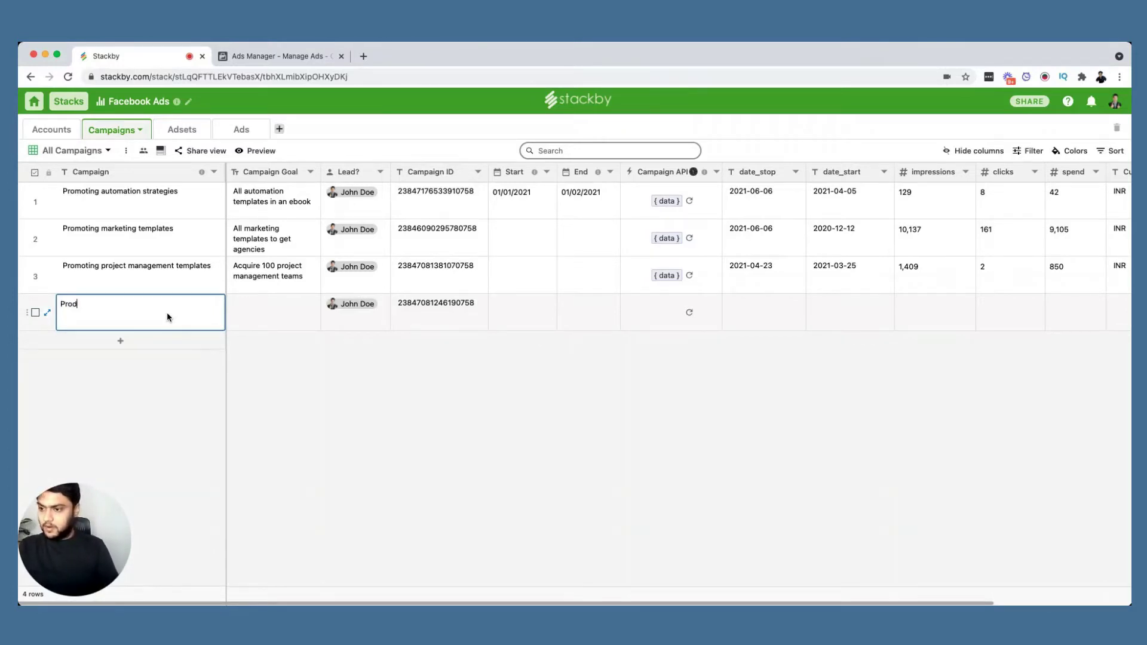
{"action": "type", "text": "uct hunt launch"}
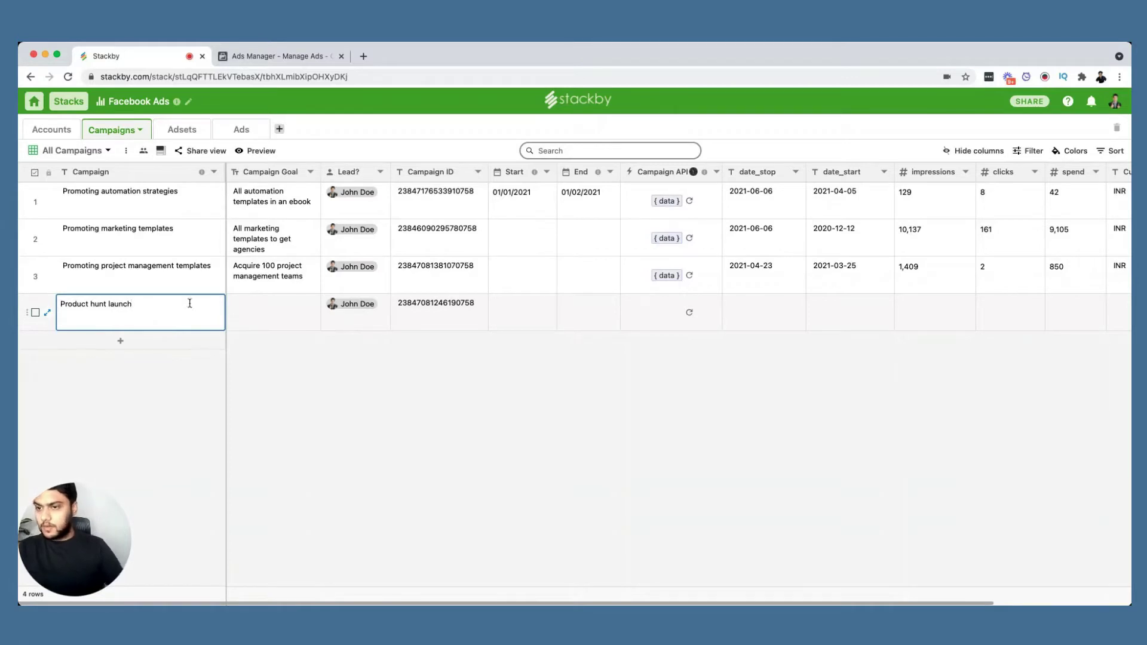
Enter "Remarket to product hunt users" as the Campaign Goal of the Product hunt launch row.
{"action": "double_click", "coordinate": [275, 314]}
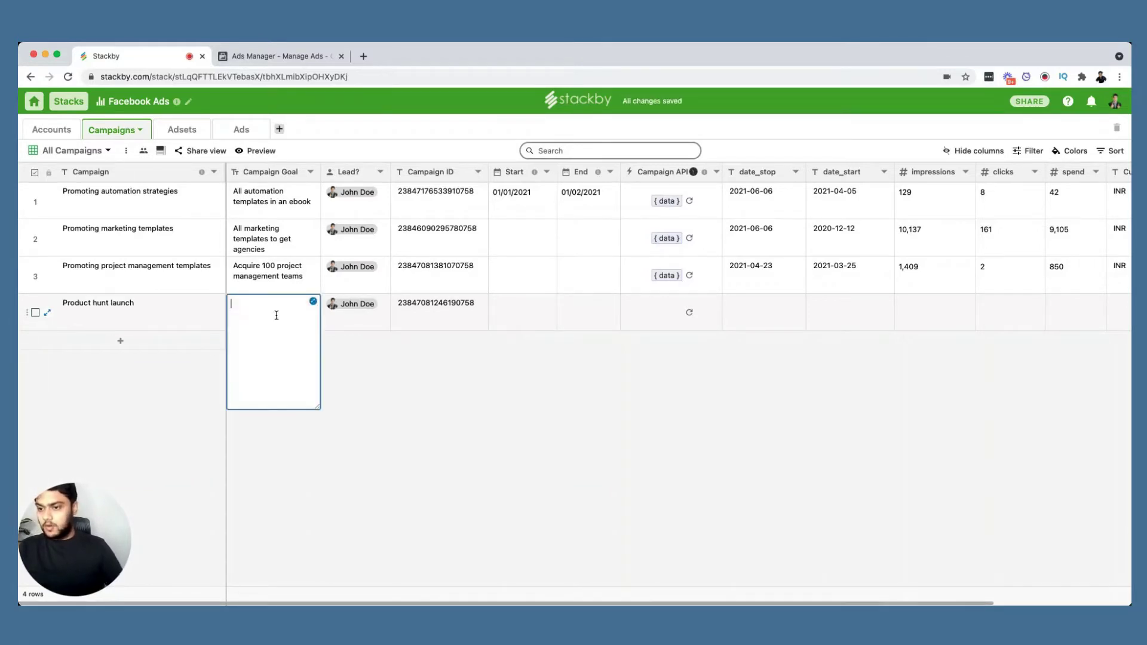
{"action": "type", "text": "Remarke"}
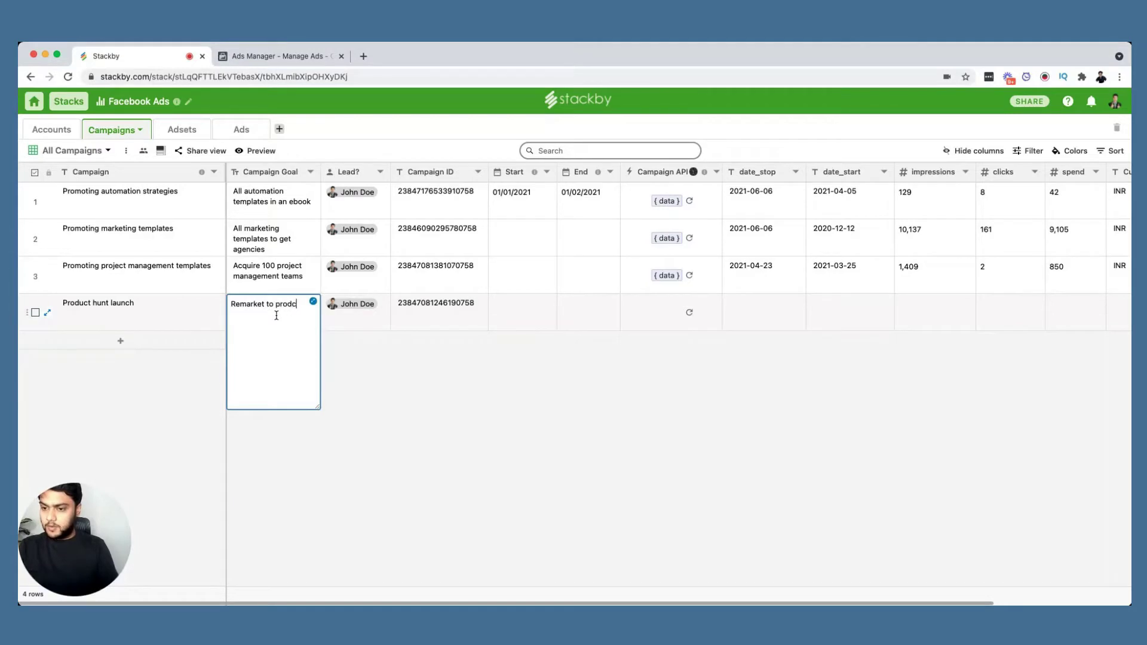
{"action": "type", "text": "t to product hunt users"}
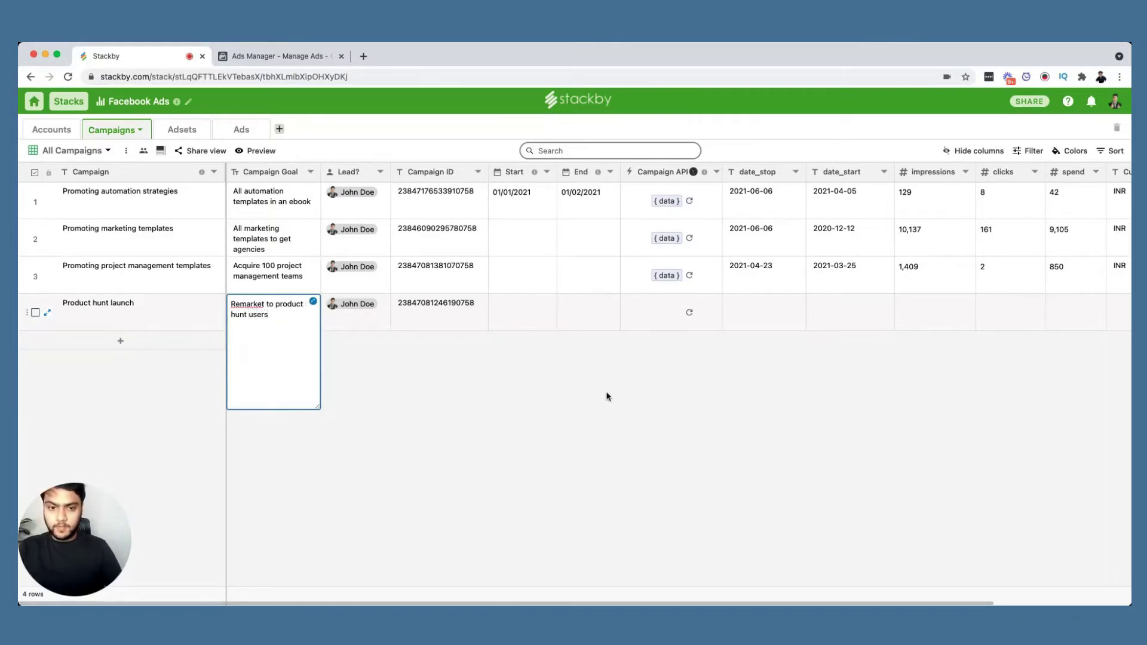
{"action": "left_click", "coordinate": [636, 345]}
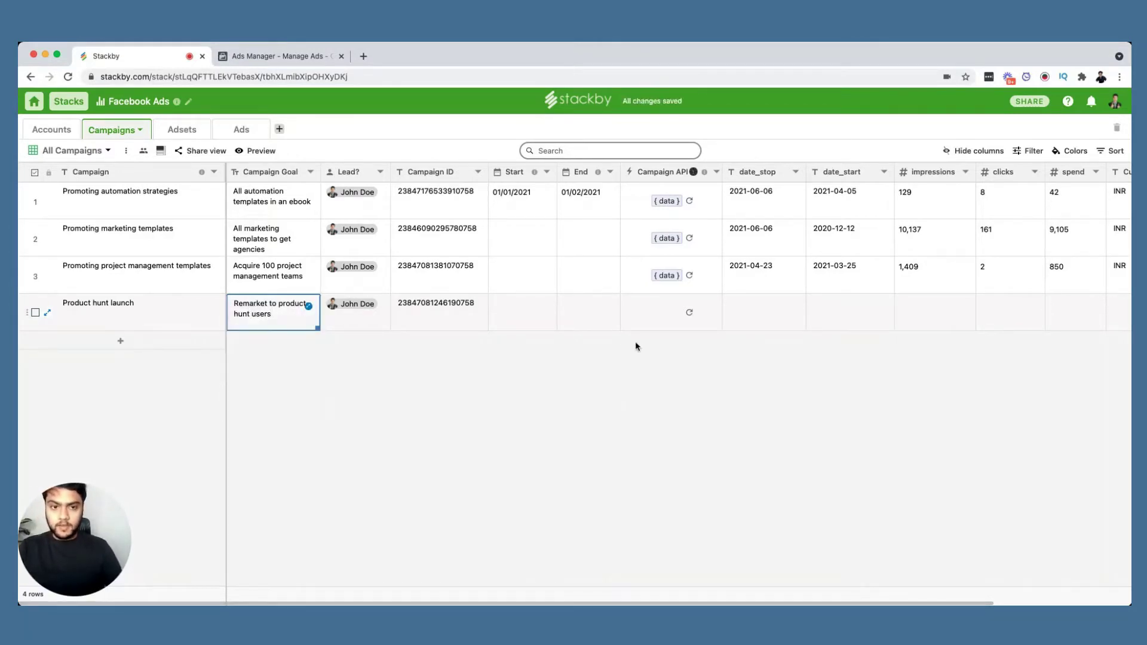
{"action": "left_click", "coordinate": [519, 309]}
{"action": "left_click", "coordinate": [607, 304]}
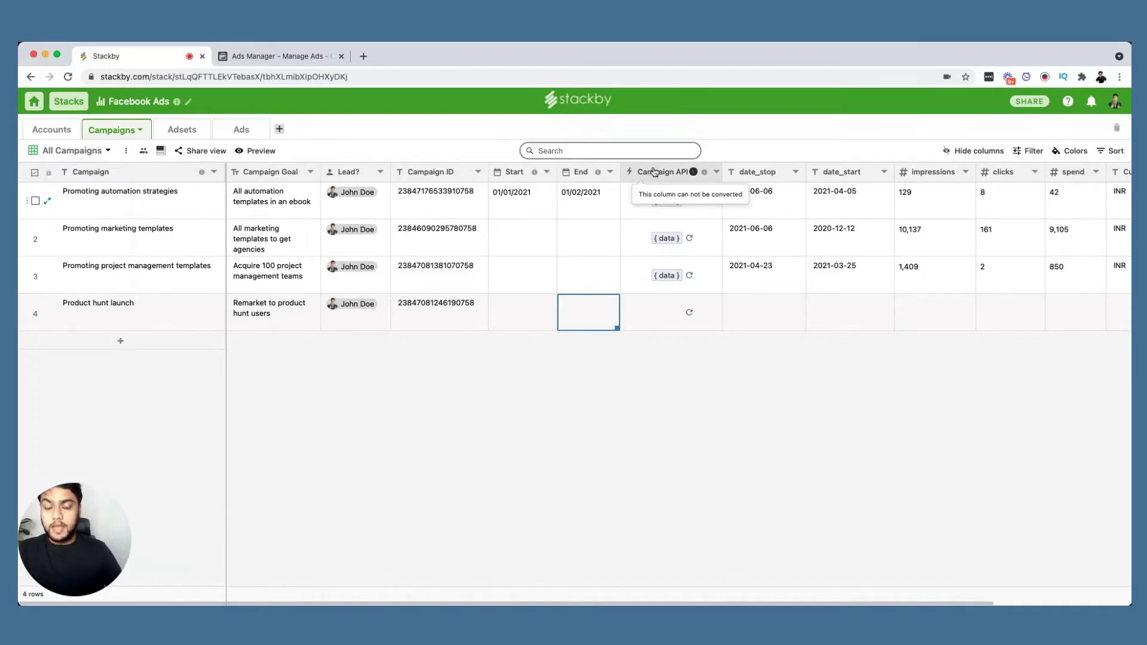
Open the Campaign API column's settings and select the Facebook Ads provider with the "Facebook Ads - Stackby" API.
{"action": "double_click", "coordinate": [654, 172]}
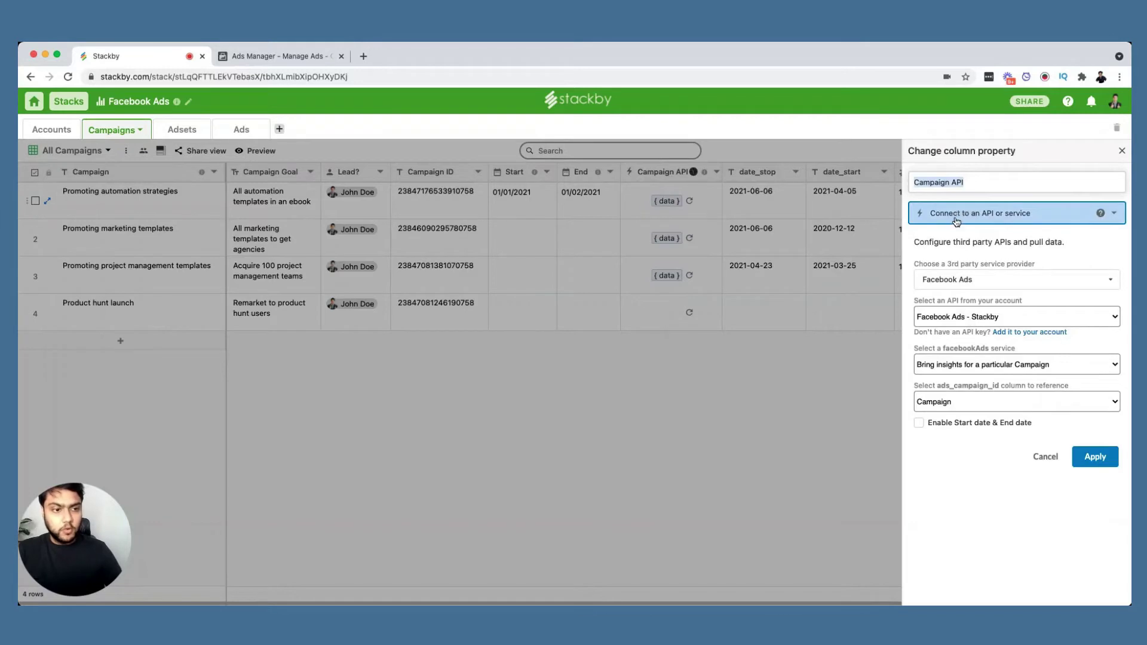
{"action": "left_click", "coordinate": [1005, 274]}
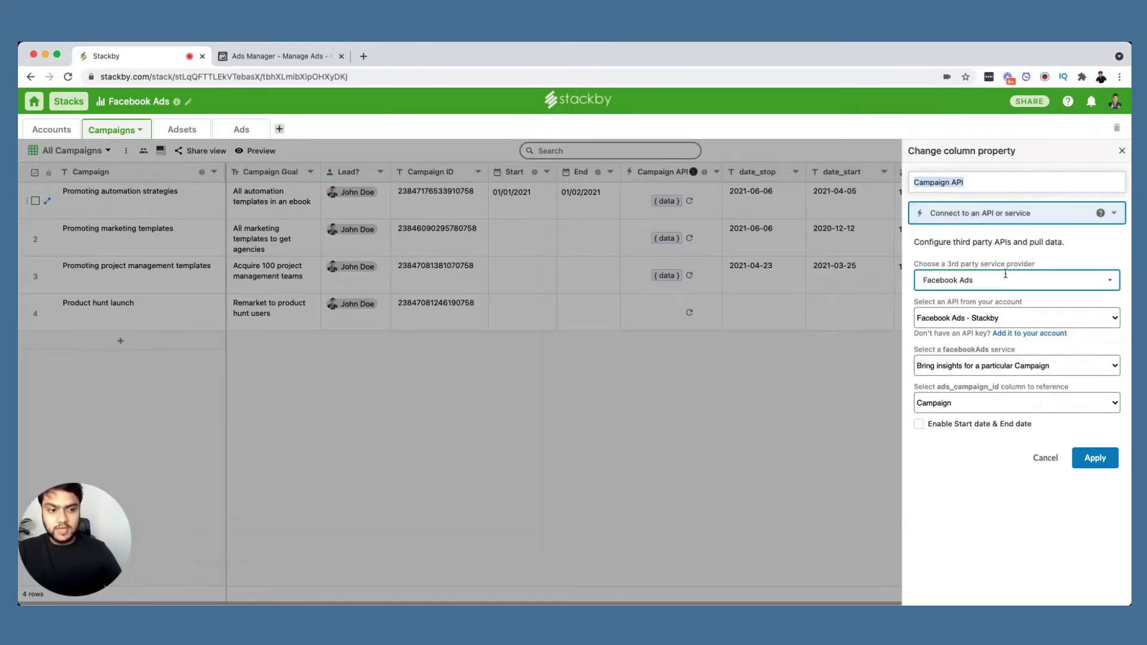
{"action": "left_click", "coordinate": [975, 409]}
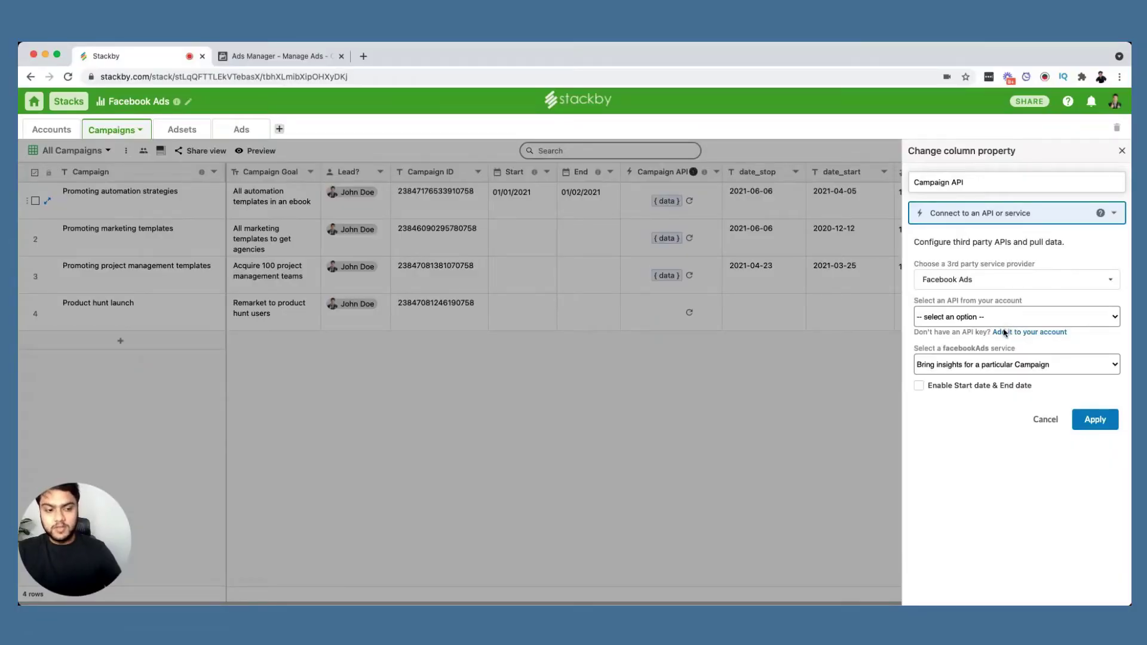
{"action": "left_click", "coordinate": [957, 332]}
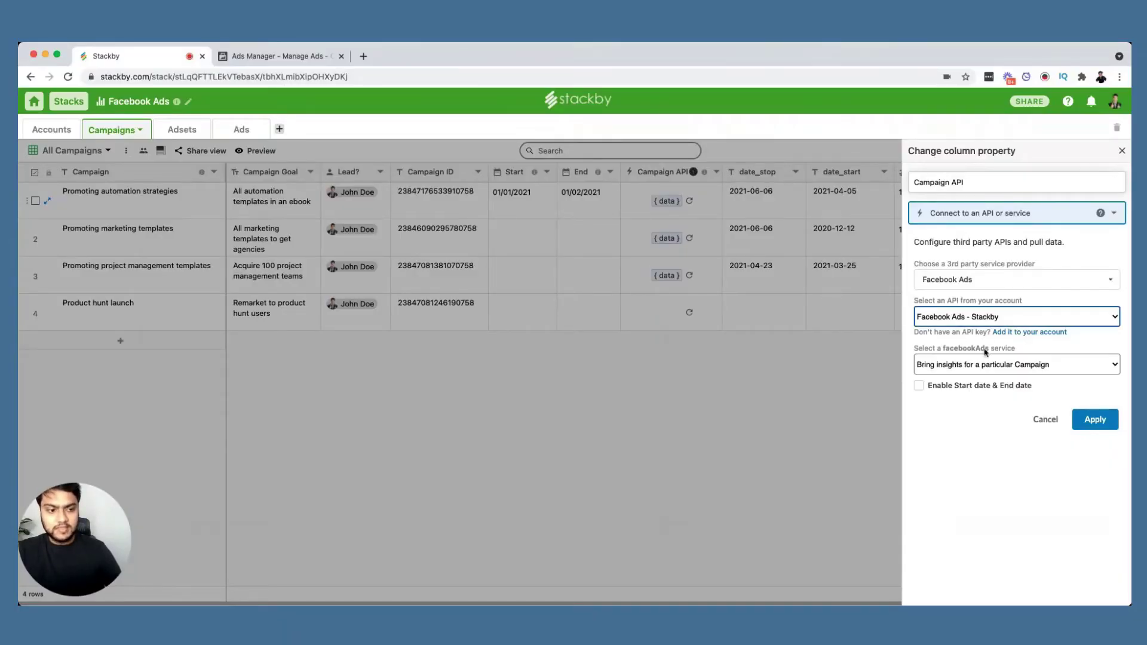
View the dialog for adding a Facebook Ads API key on the integration page and close it without saving.
{"action": "left_click", "coordinate": [1028, 335]}
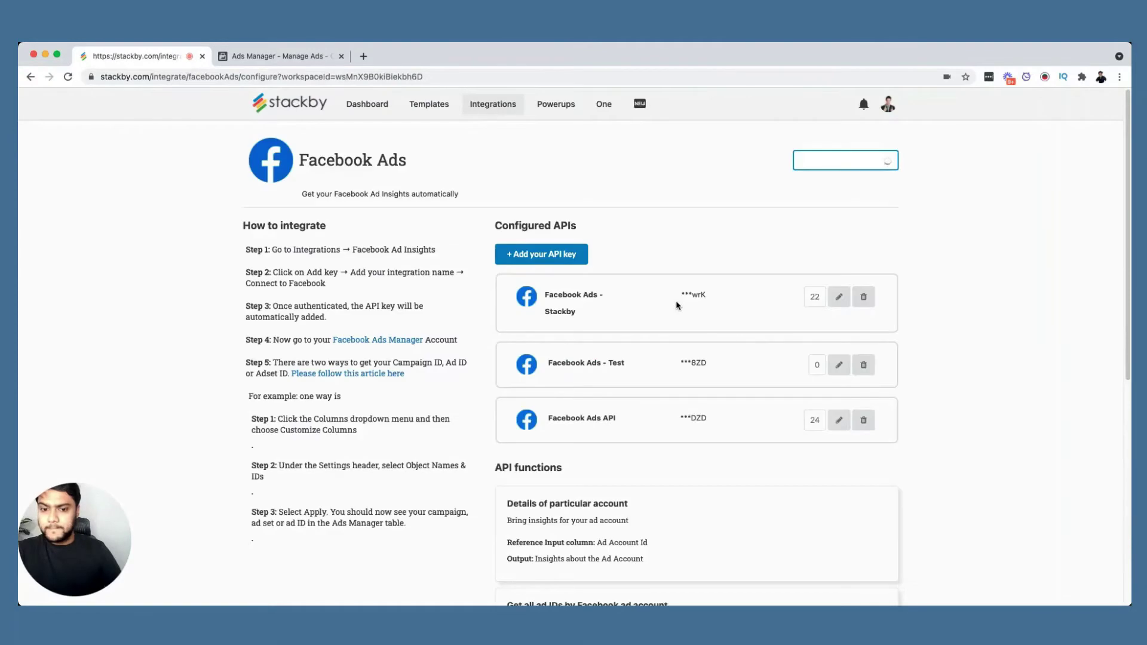
{"action": "left_click", "coordinate": [556, 257]}
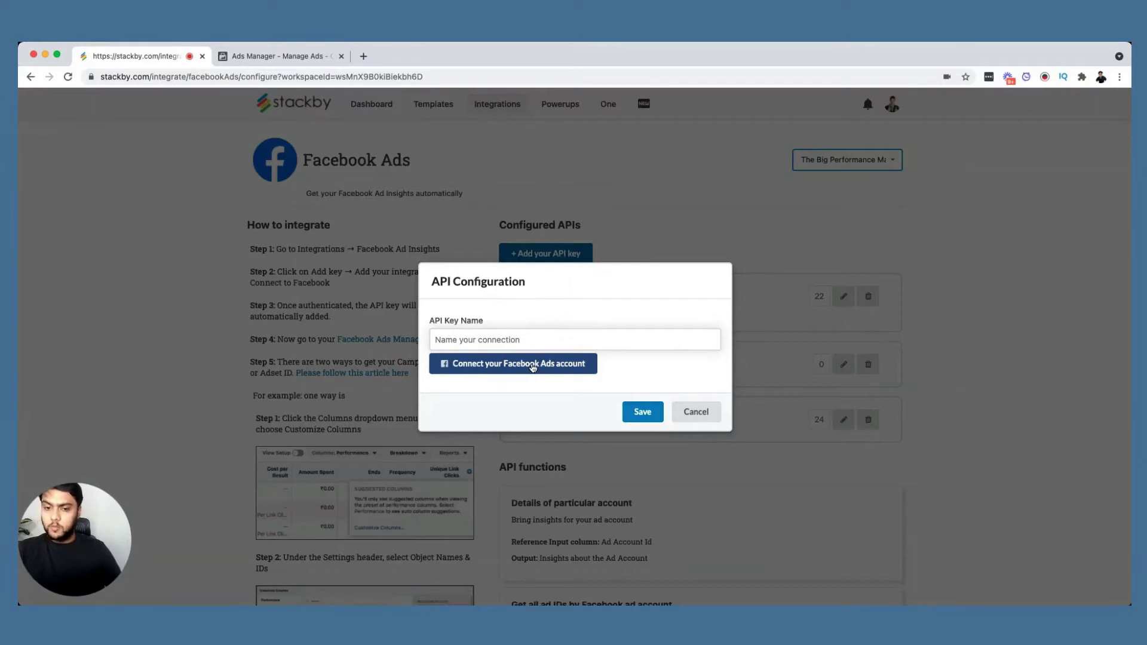
{"action": "left_click", "coordinate": [576, 332]}
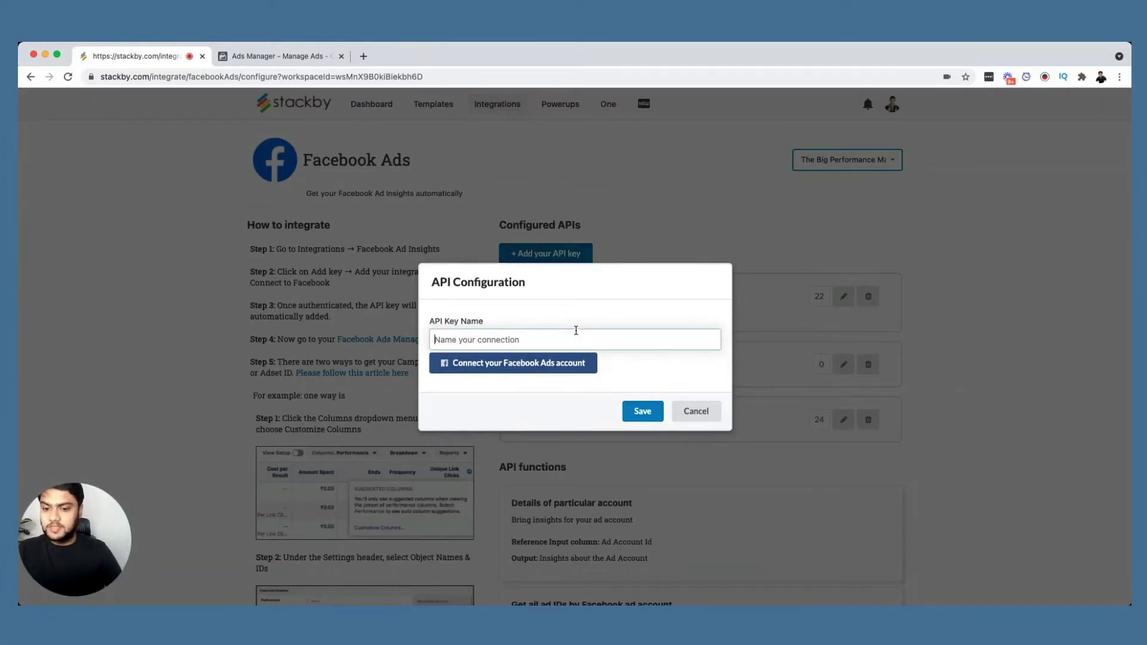
{"action": "left_click", "coordinate": [695, 411]}
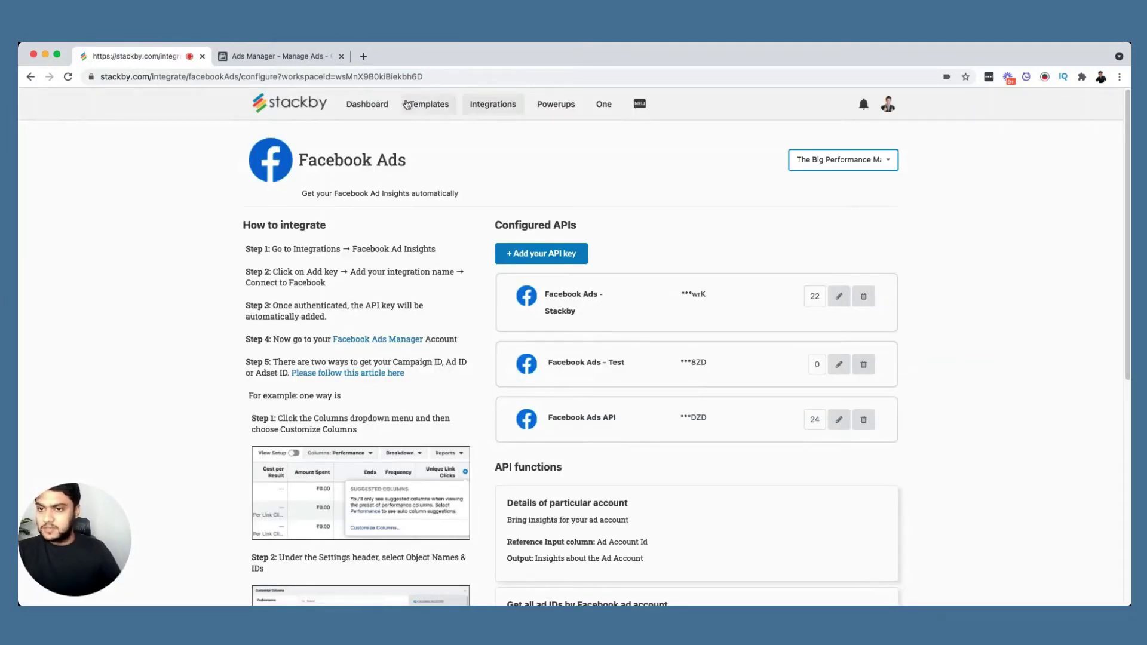
Return to the Facebook Ads stack in the Big Performance workspace from the dashboard.
{"action": "left_click", "coordinate": [388, 103]}
{"action": "scroll", "coordinate": [514, 418], "scroll_direction": "down", "scroll_amount": 15}
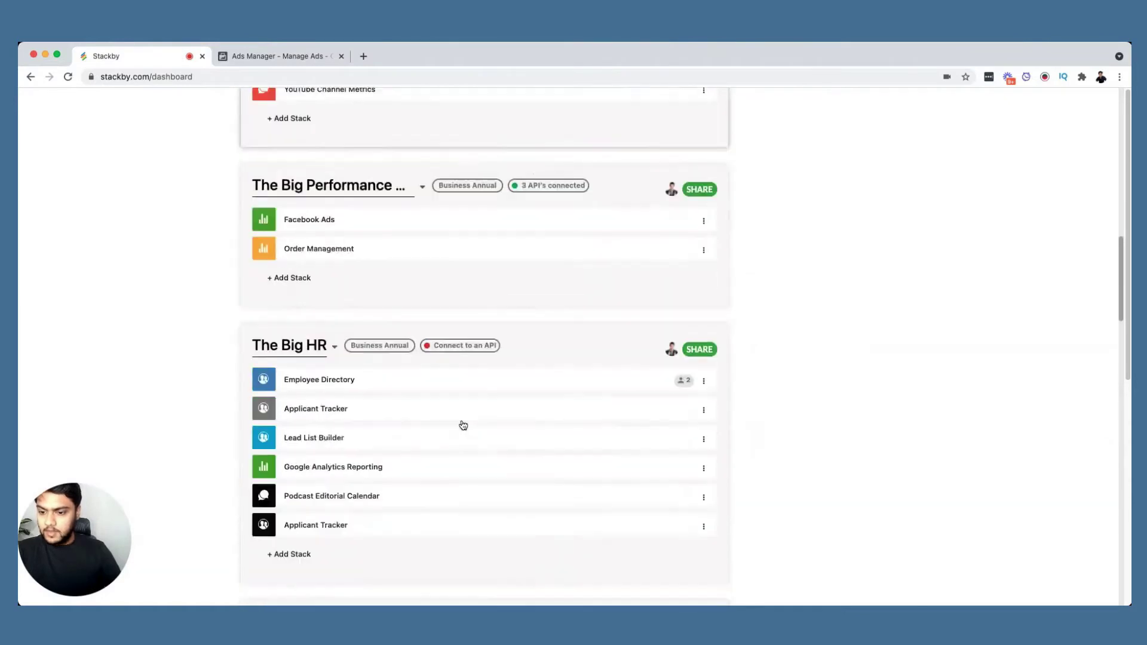
{"action": "scroll", "coordinate": [397, 302], "scroll_direction": "up", "scroll_amount": 2}
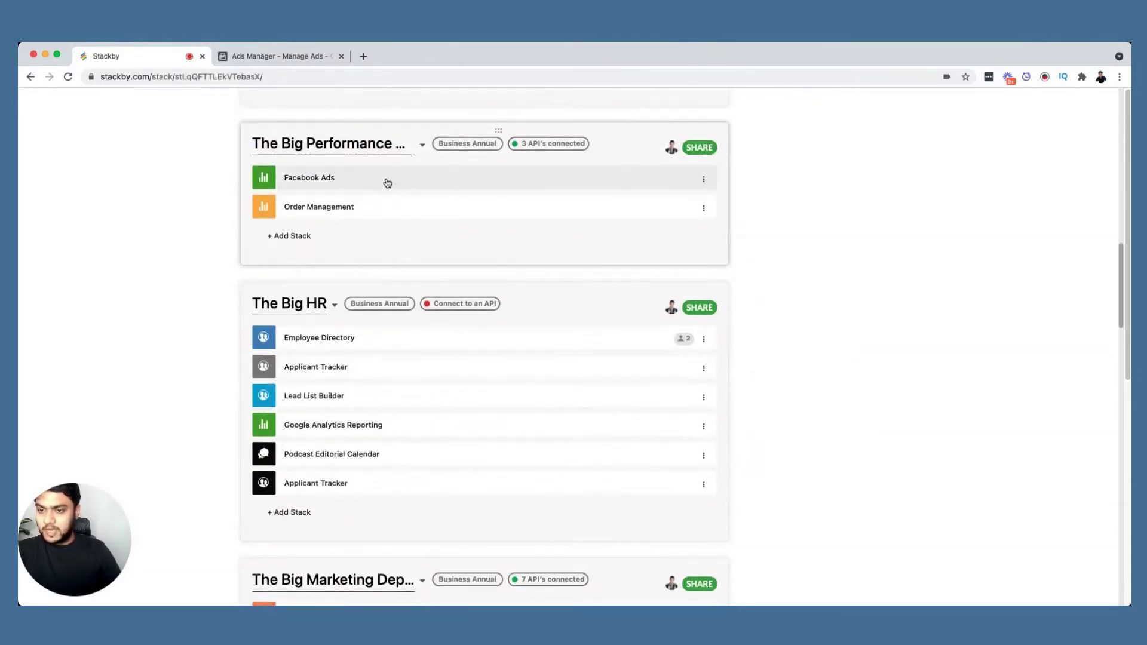
{"action": "left_click", "coordinate": [386, 179]}
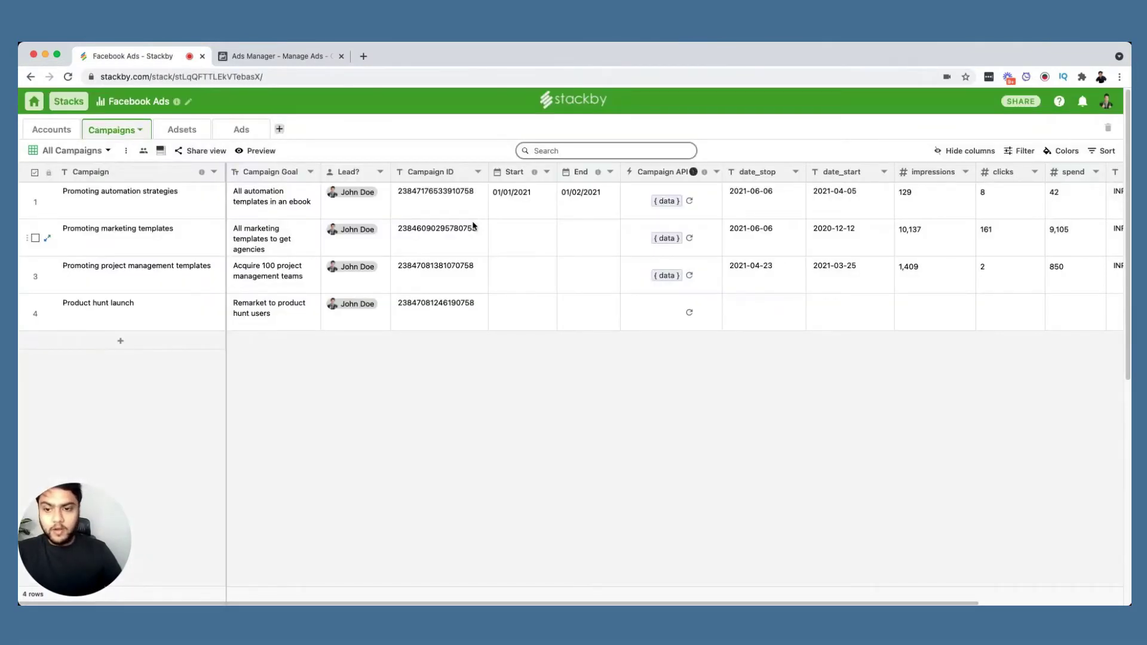
Apply the Campaign API column settings with the "Bring insights for a particular Campaign" service and start and end dates disabled.
{"action": "double_click", "coordinate": [657, 171]}
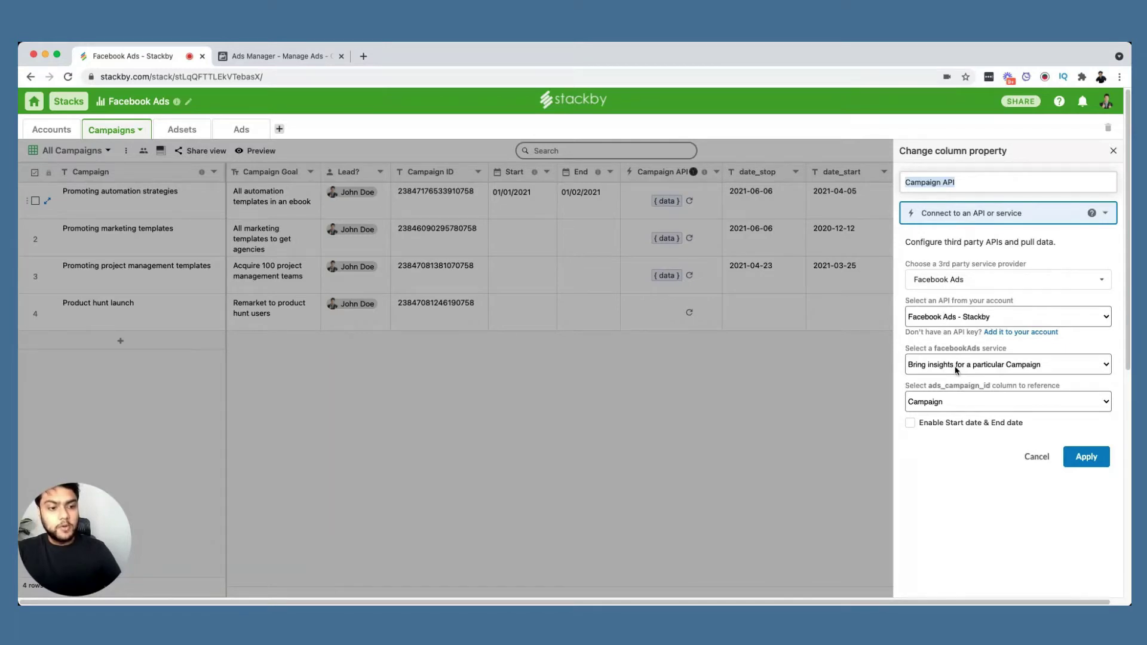
{"action": "left_click", "coordinate": [972, 366]}
{"action": "left_click", "coordinate": [972, 366]}
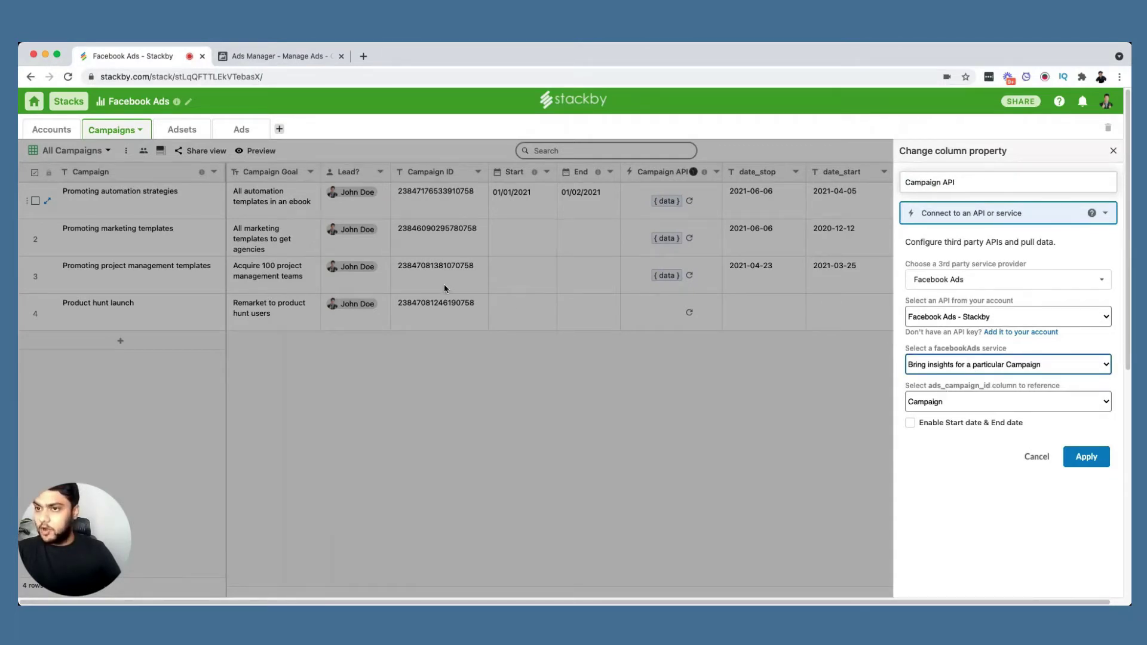
{"action": "left_click", "coordinate": [910, 424]}
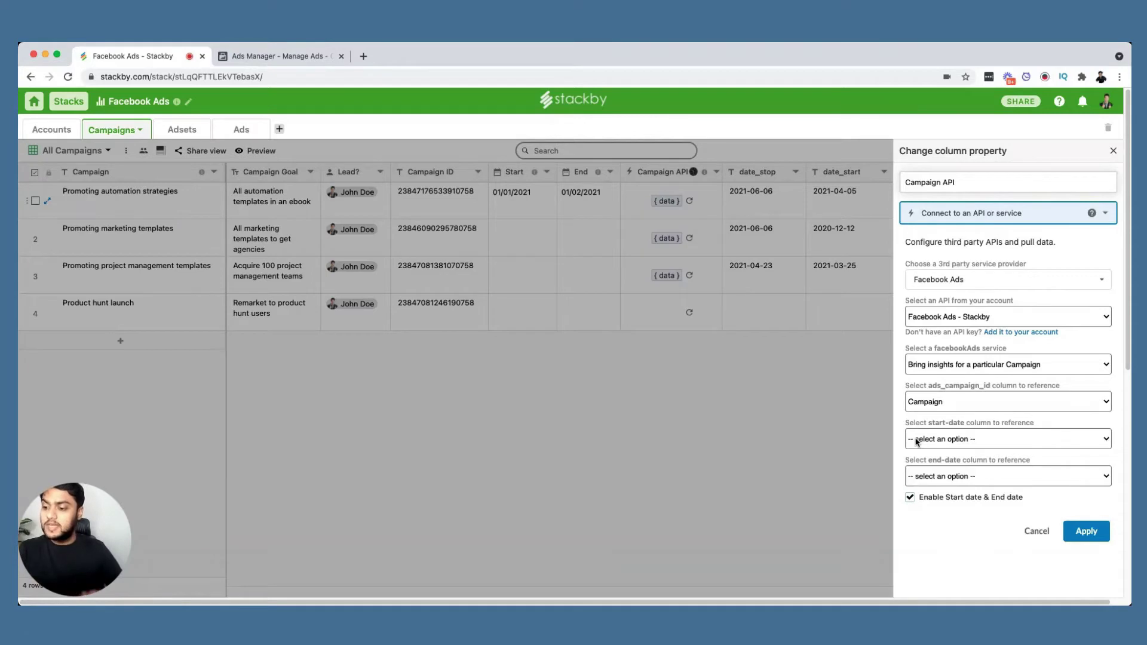
{"action": "left_click", "coordinate": [910, 498]}
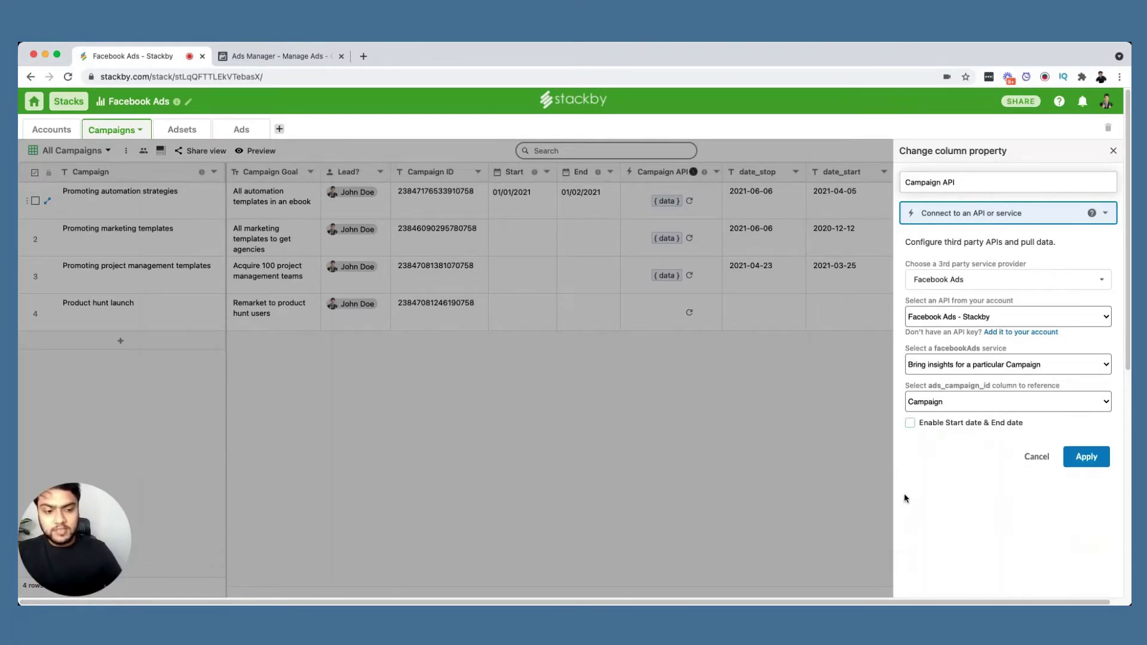
{"action": "left_click", "coordinate": [1083, 457]}
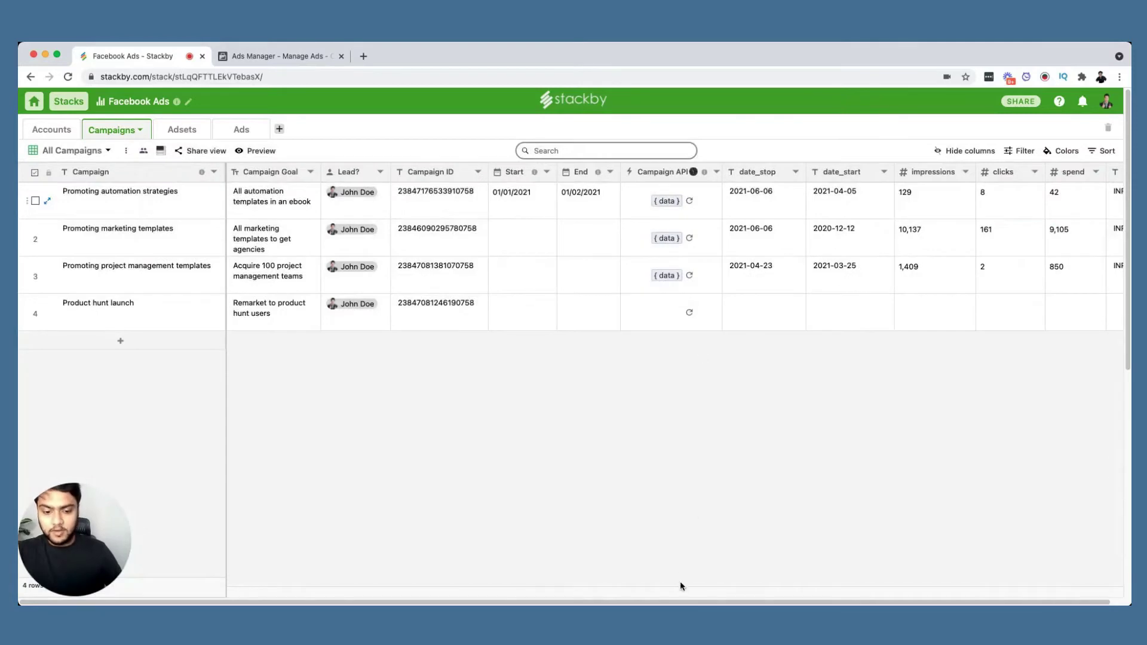
Fetch the Facebook Ads insights for the Product hunt launch row and check its metric columns.
{"action": "scroll", "coordinate": [701, 380], "scroll_direction": "right", "scroll_amount": 1}
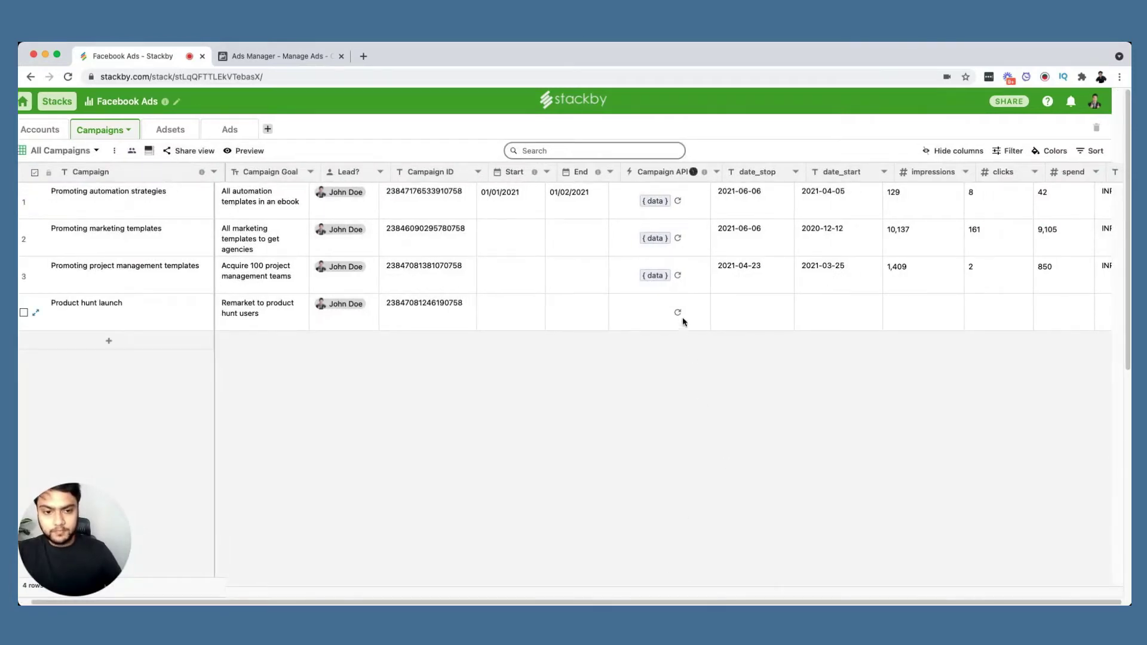
{"action": "left_click_drag", "start_coordinate": [713, 604], "coordinate": [639, 598]}
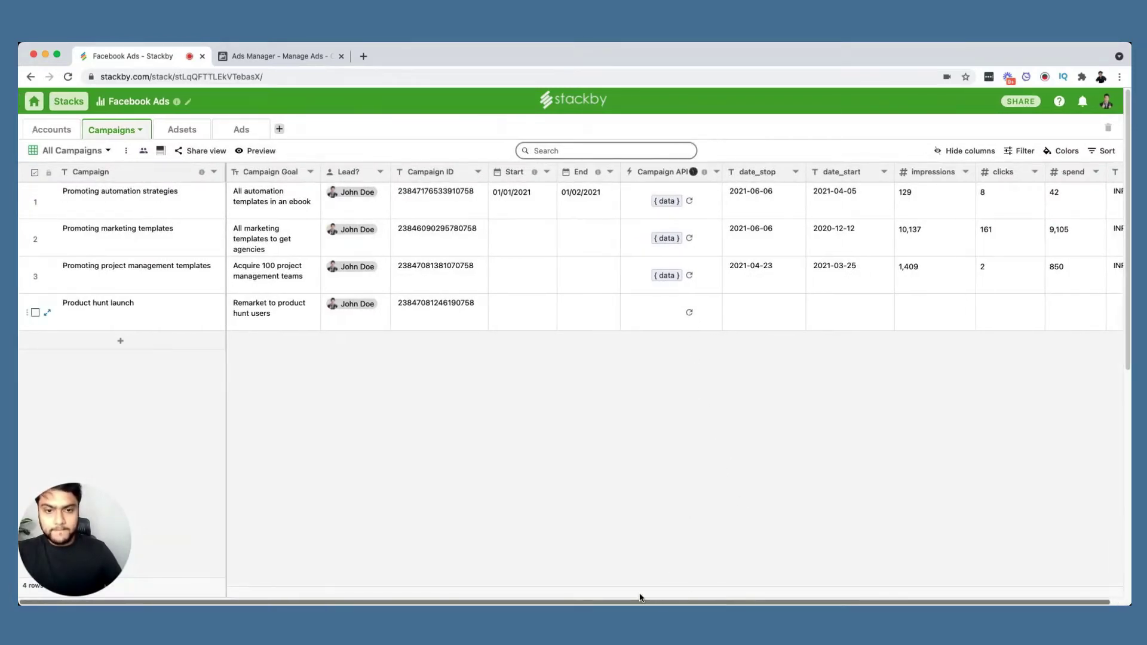
{"action": "left_click", "coordinate": [691, 316]}
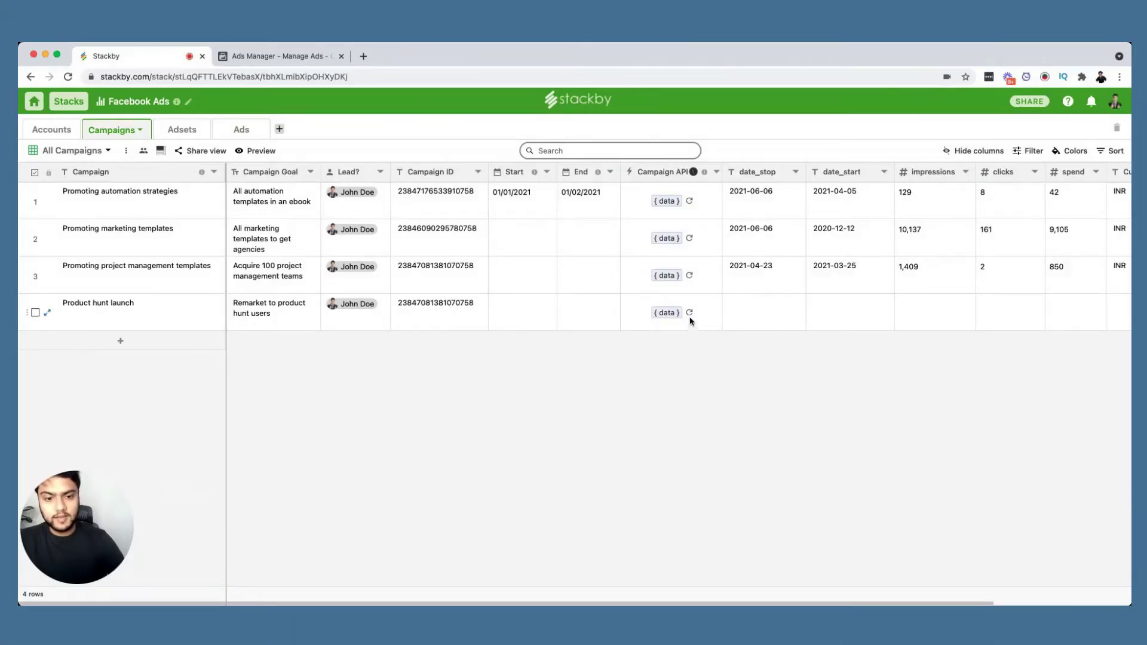
{"action": "left_click", "coordinate": [691, 315]}
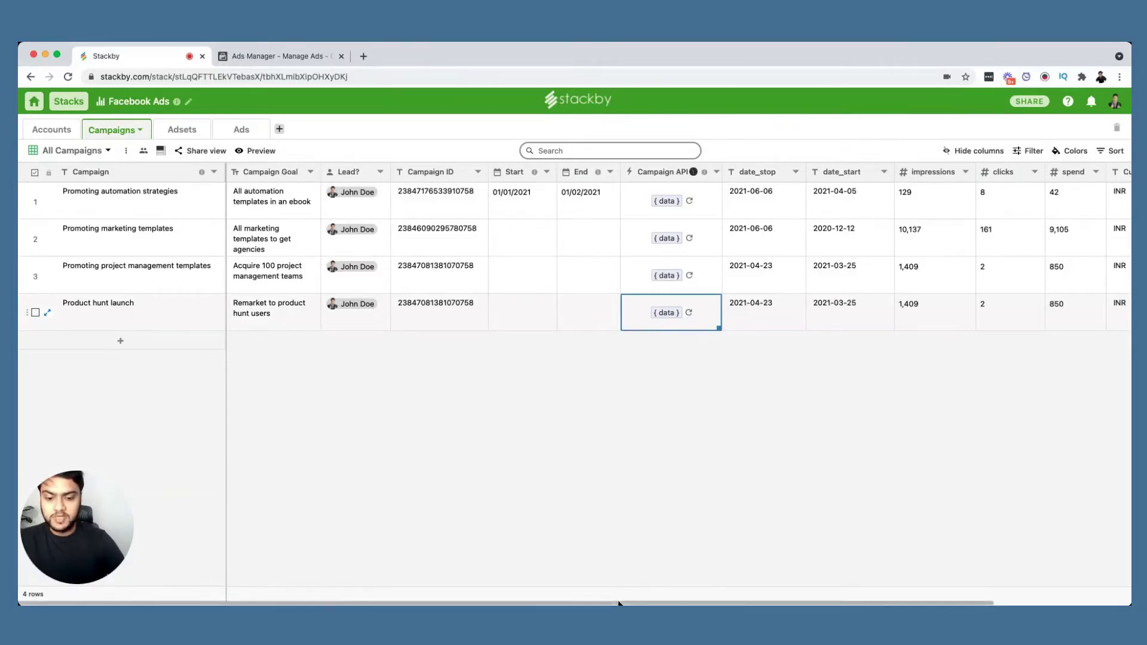
{"action": "scroll", "coordinate": [701, 575], "scroll_direction": "right", "scroll_amount": 3}
{"action": "scroll", "coordinate": [701, 576], "scroll_direction": "right", "scroll_amount": 2}
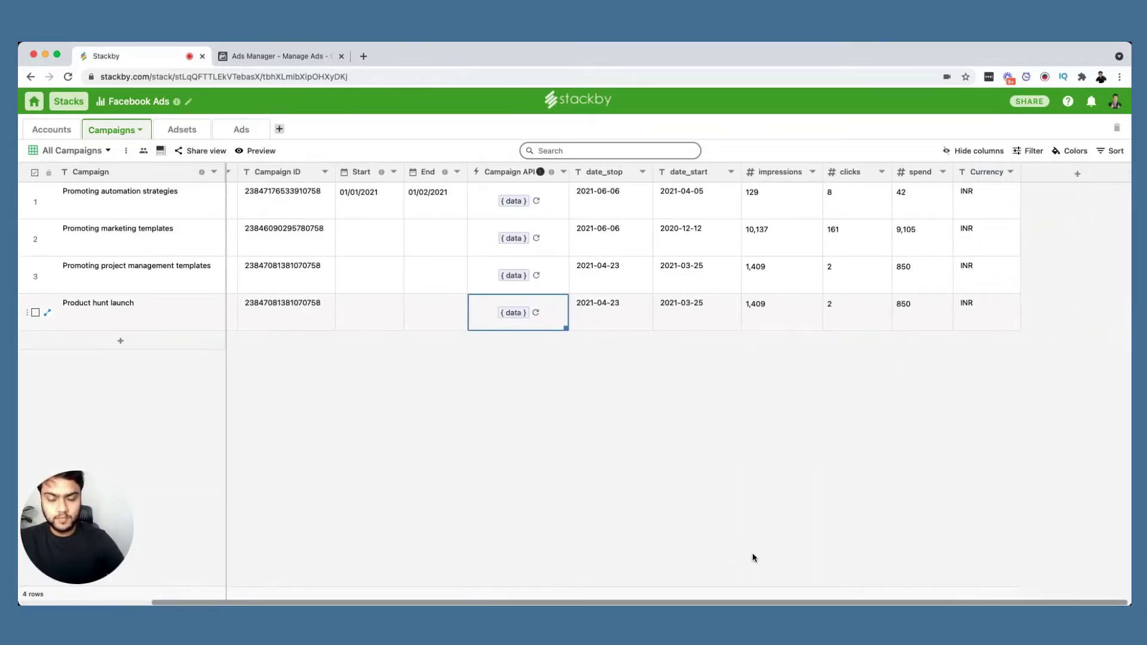
{"action": "scroll", "coordinate": [627, 548], "scroll_direction": "left", "scroll_amount": 5}
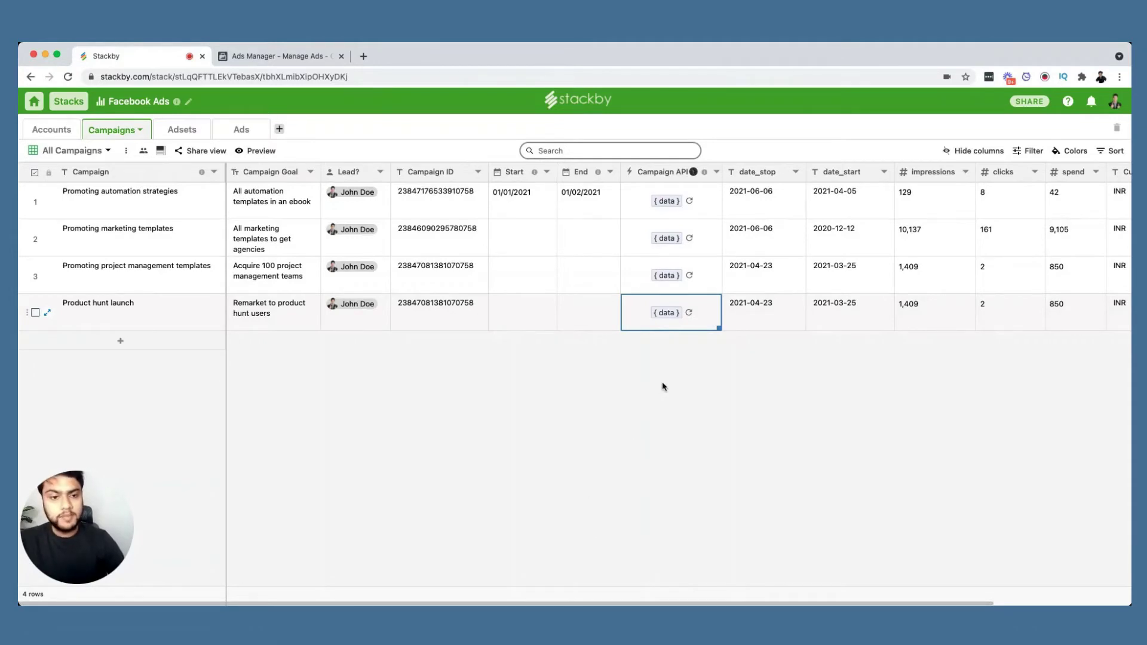
Open the Product hunt launch row's fetched data, try the clicks, impressions and spend fields, and review the other available insight fields.
{"action": "left_click", "coordinate": [666, 312]}
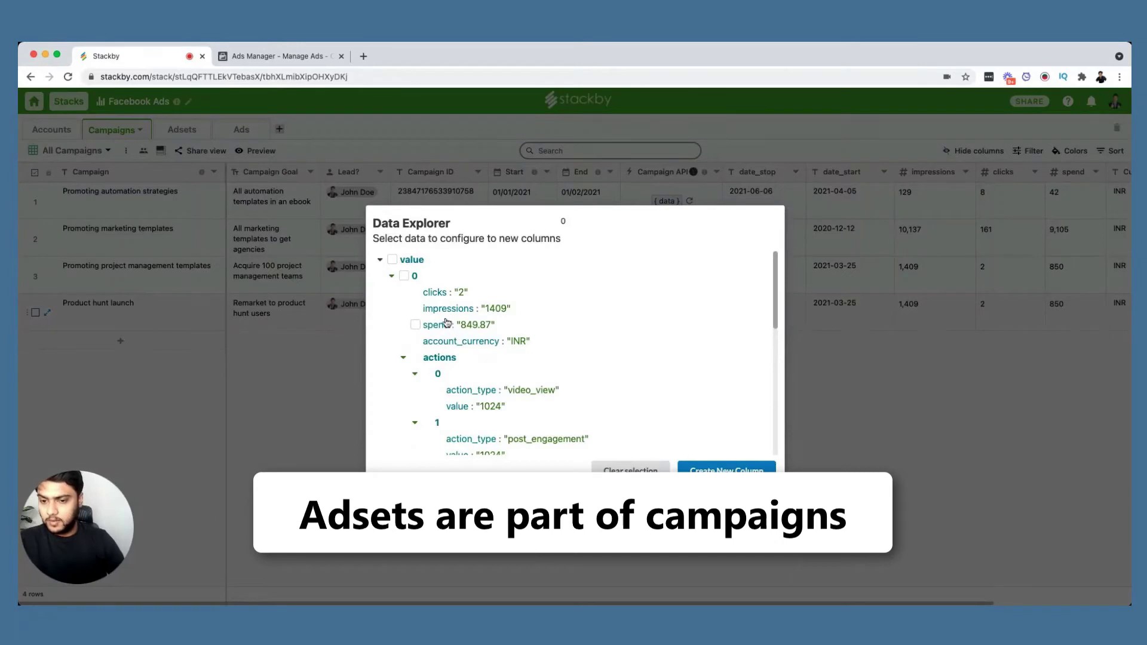
{"action": "left_click", "coordinate": [439, 293]}
{"action": "left_click", "coordinate": [435, 310]}
{"action": "left_click", "coordinate": [433, 326]}
{"action": "left_click", "coordinate": [433, 326]}
{"action": "left_click", "coordinate": [433, 310]}
{"action": "left_click", "coordinate": [435, 293]}
{"action": "scroll", "coordinate": [445, 352], "scroll_direction": "down", "scroll_amount": 10}
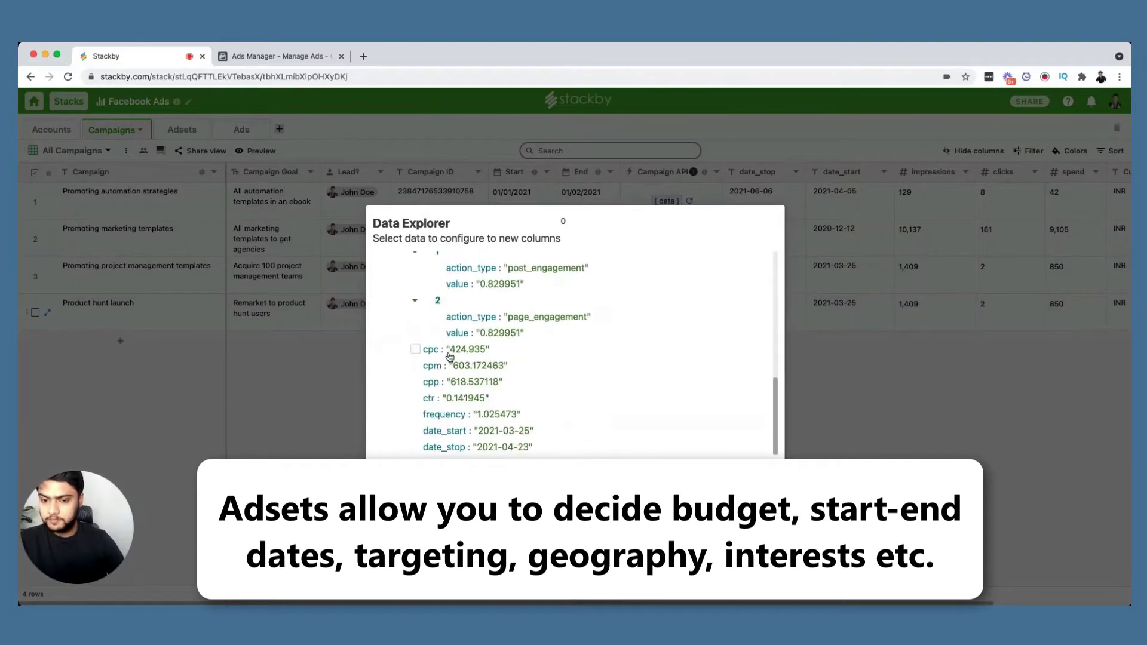
{"action": "scroll", "coordinate": [451, 356], "scroll_direction": "up", "scroll_amount": 3}
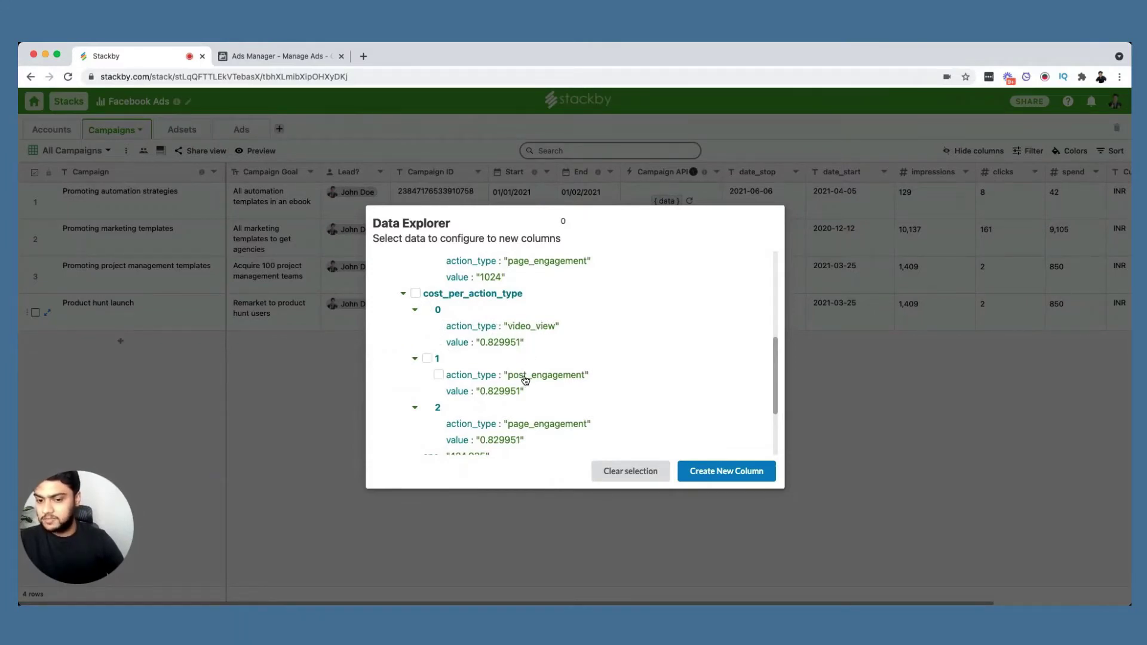
{"action": "scroll", "coordinate": [517, 397], "scroll_direction": "down", "scroll_amount": 1}
{"action": "scroll", "coordinate": [503, 419], "scroll_direction": "up", "scroll_amount": 3}
{"action": "scroll", "coordinate": [502, 420], "scroll_direction": "up", "scroll_amount": 3}
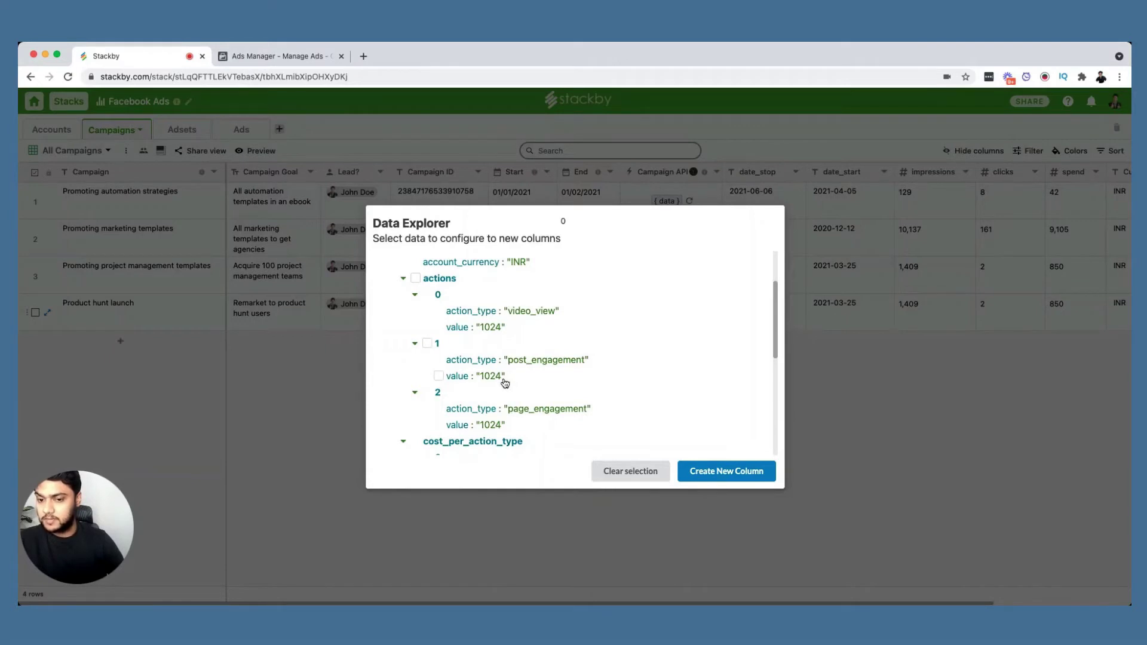
Create new columns from the Product hunt launch insights for the video_view action value, cpc, cpm, ctr and frequency.
{"action": "left_click", "coordinate": [439, 327]}
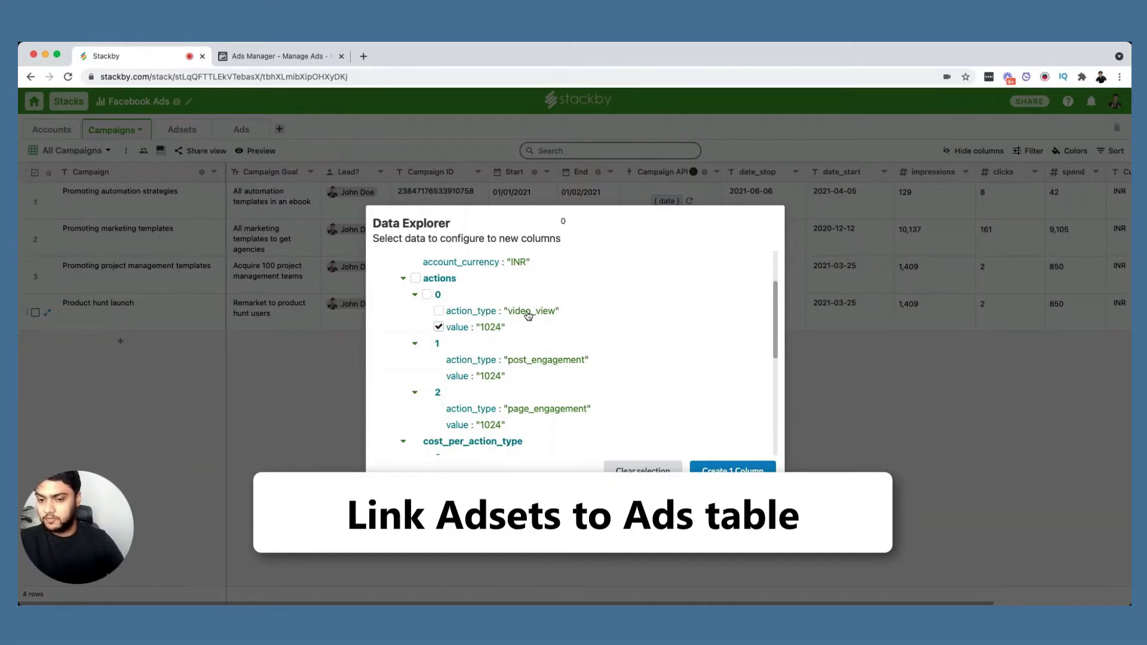
{"action": "scroll", "coordinate": [493, 421], "scroll_direction": "down", "scroll_amount": 5}
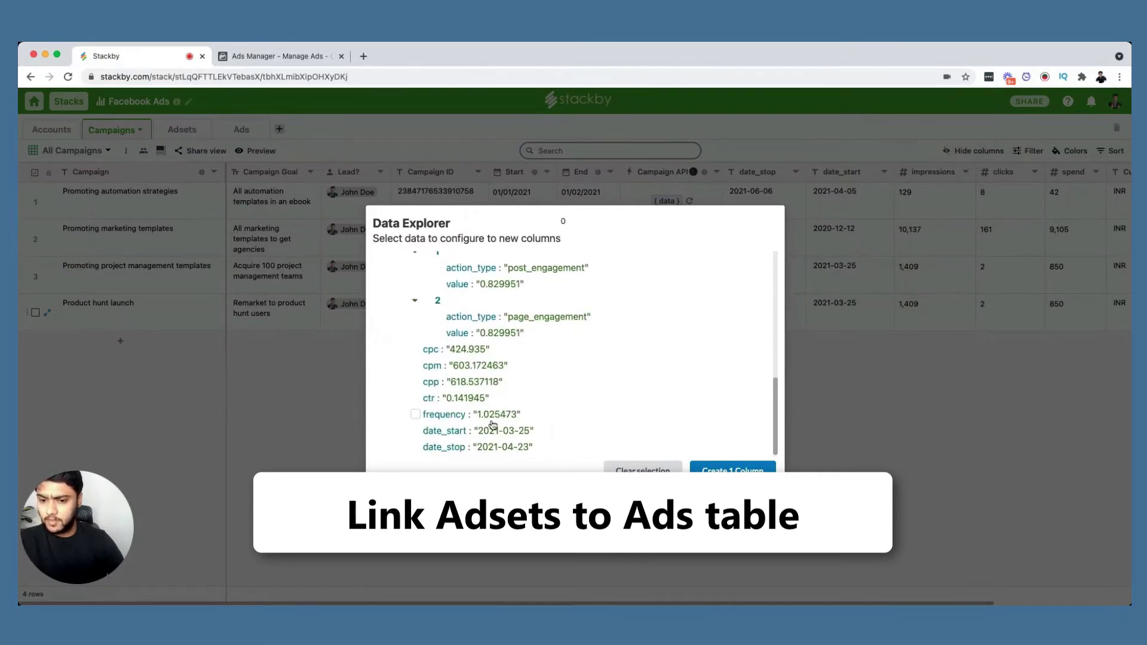
{"action": "left_click", "coordinate": [428, 352]}
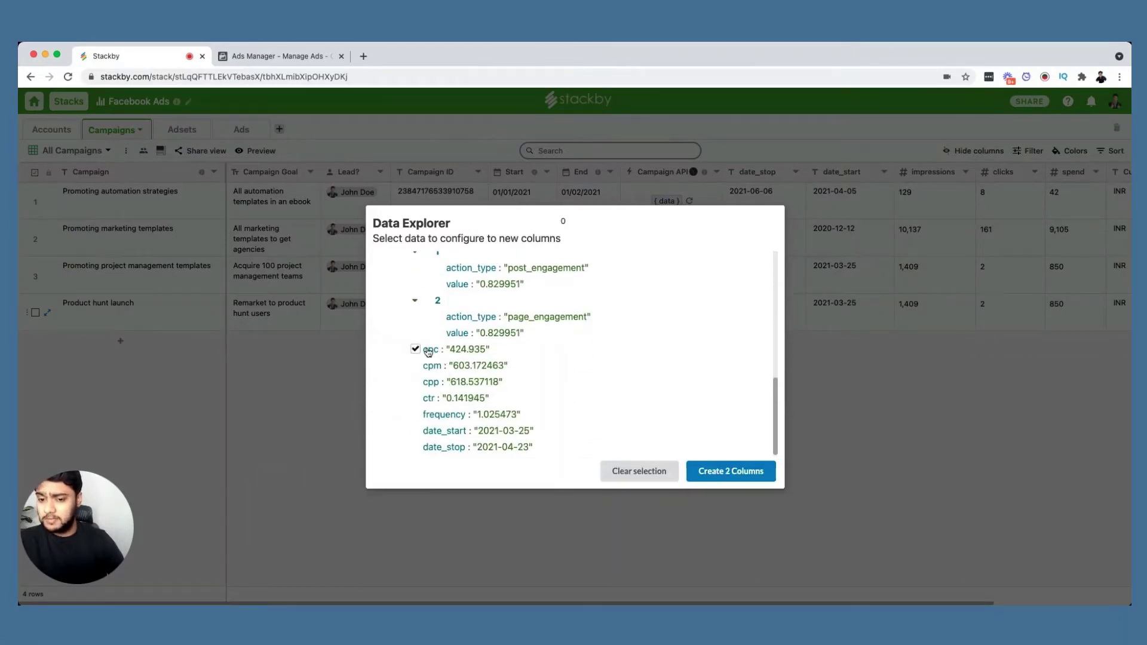
{"action": "left_click", "coordinate": [427, 366]}
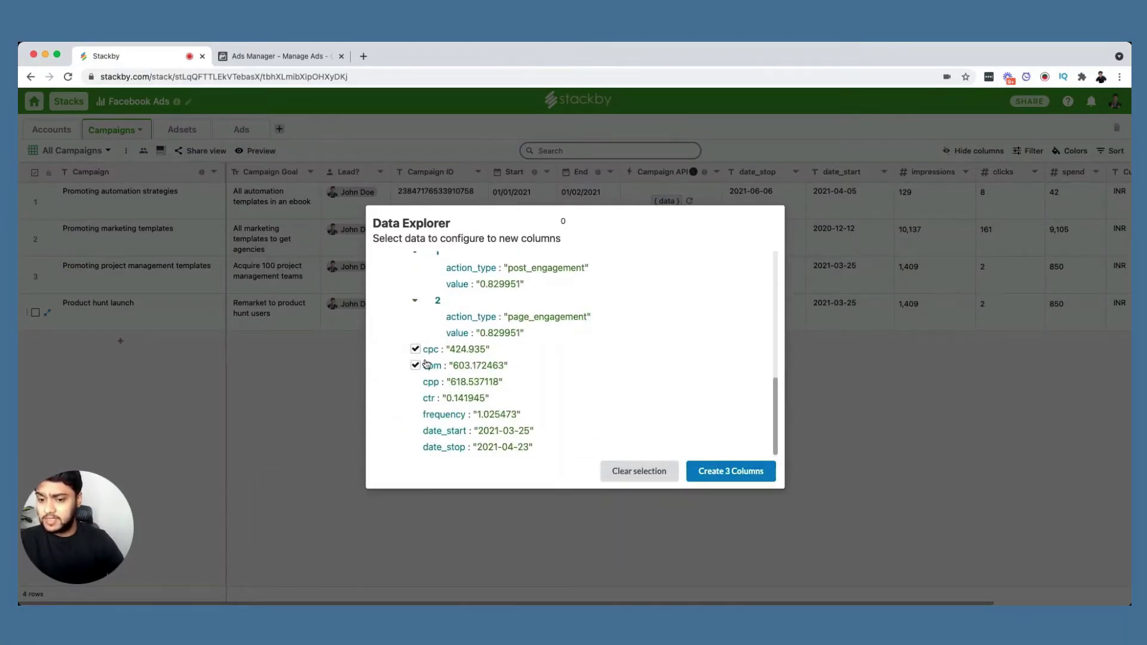
{"action": "left_click", "coordinate": [429, 399]}
{"action": "left_click", "coordinate": [433, 415]}
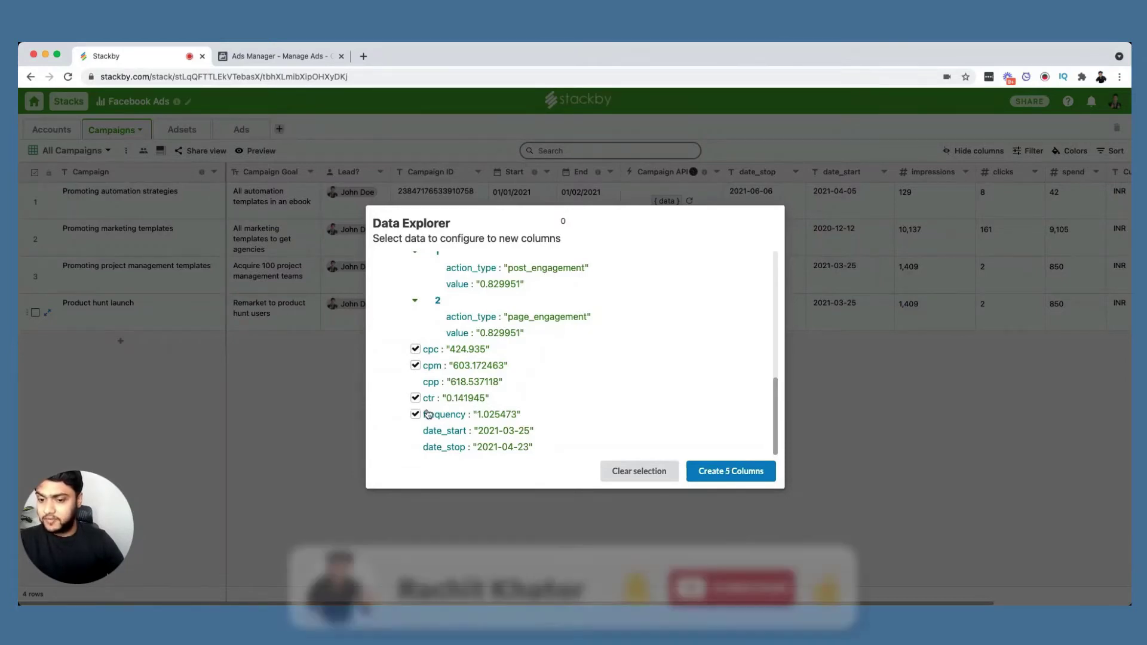
{"action": "left_click", "coordinate": [729, 471]}
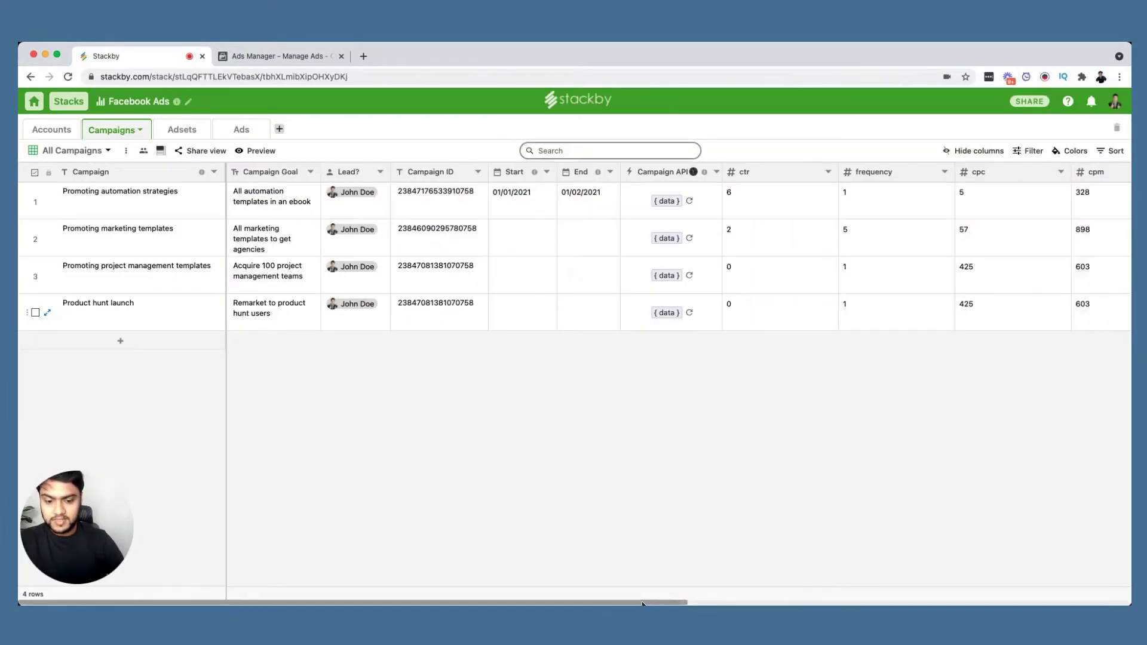
Narrow the new ctr, frequency, cpc and cpm columns in the Campaigns table to fit their headings.
{"action": "scroll", "coordinate": [750, 579], "scroll_direction": "right", "scroll_amount": 5}
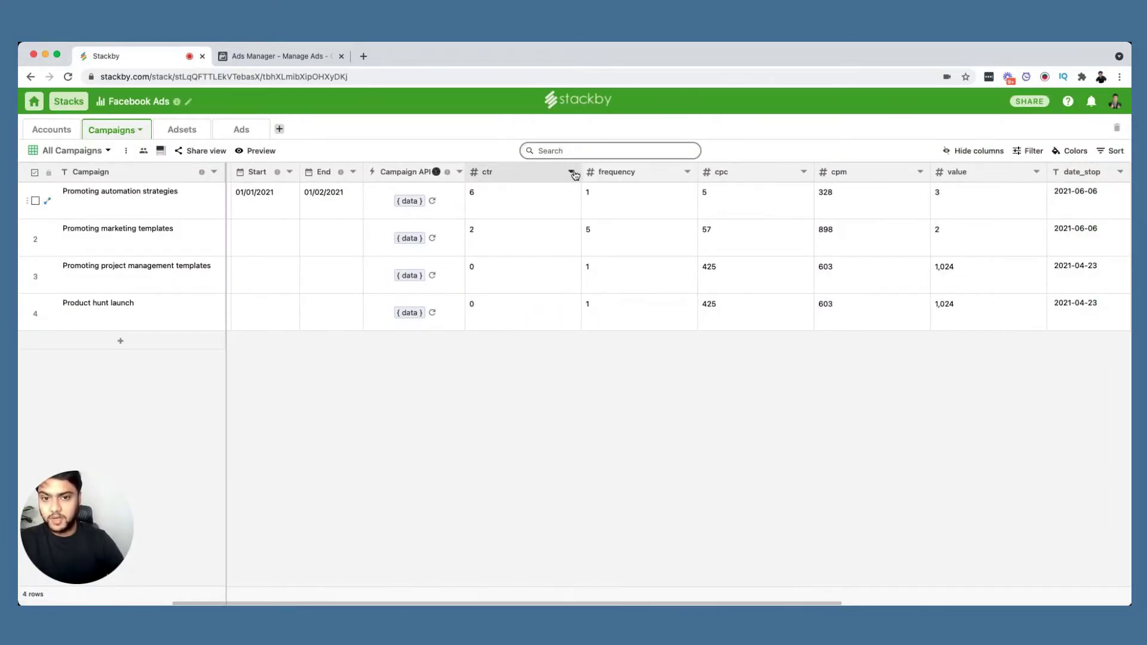
{"action": "left_click_drag", "start_coordinate": [583, 173], "coordinate": [530, 174]}
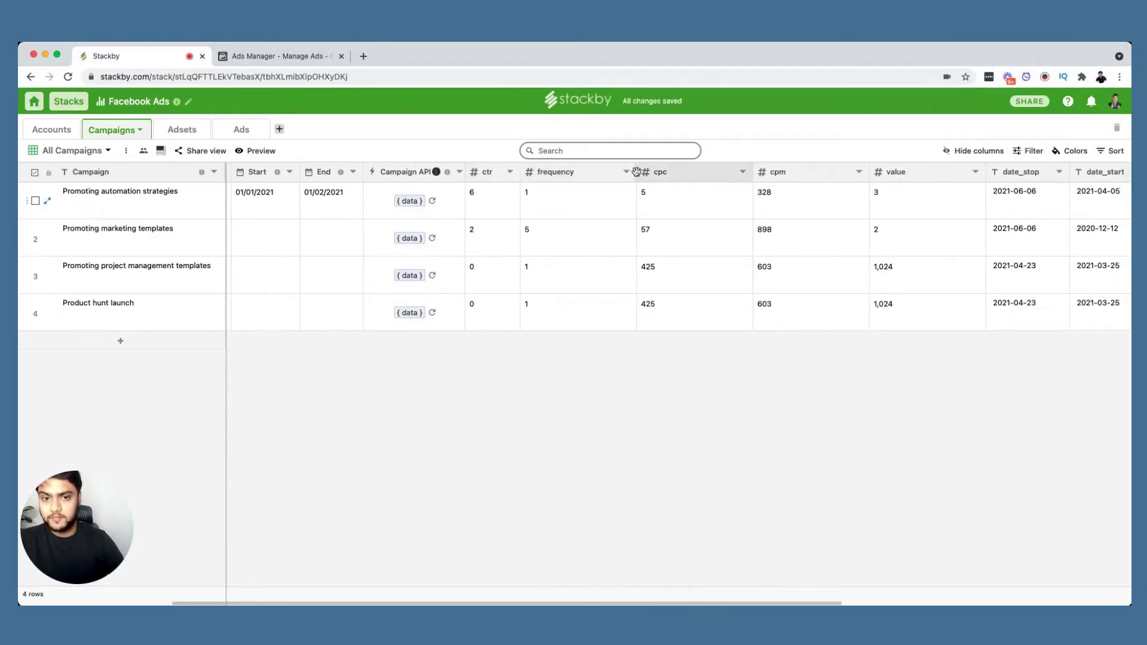
{"action": "left_click_drag", "start_coordinate": [648, 172], "coordinate": [591, 173]}
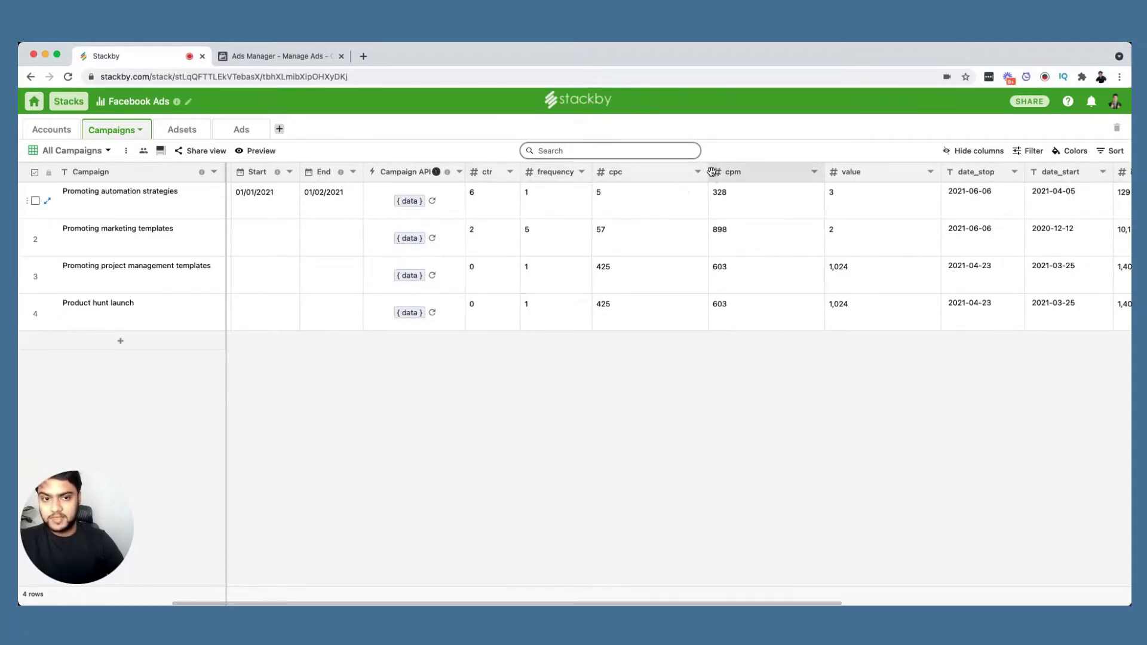
{"action": "left_click_drag", "start_coordinate": [708, 174], "coordinate": [642, 163]}
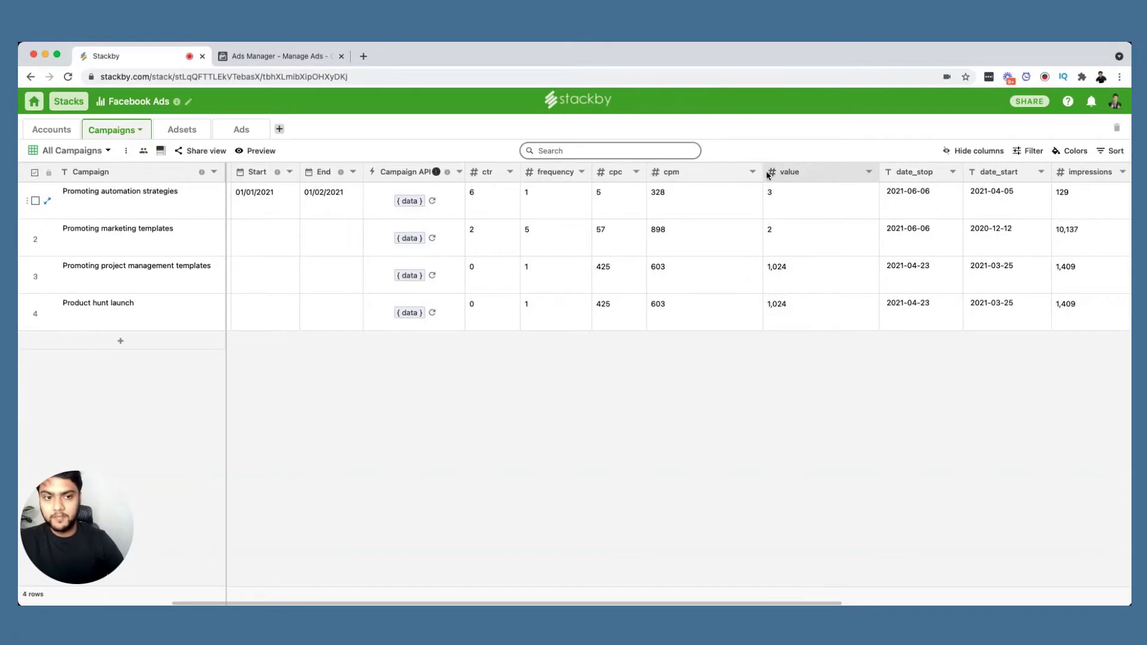
{"action": "left_click_drag", "start_coordinate": [761, 172], "coordinate": [706, 173]}
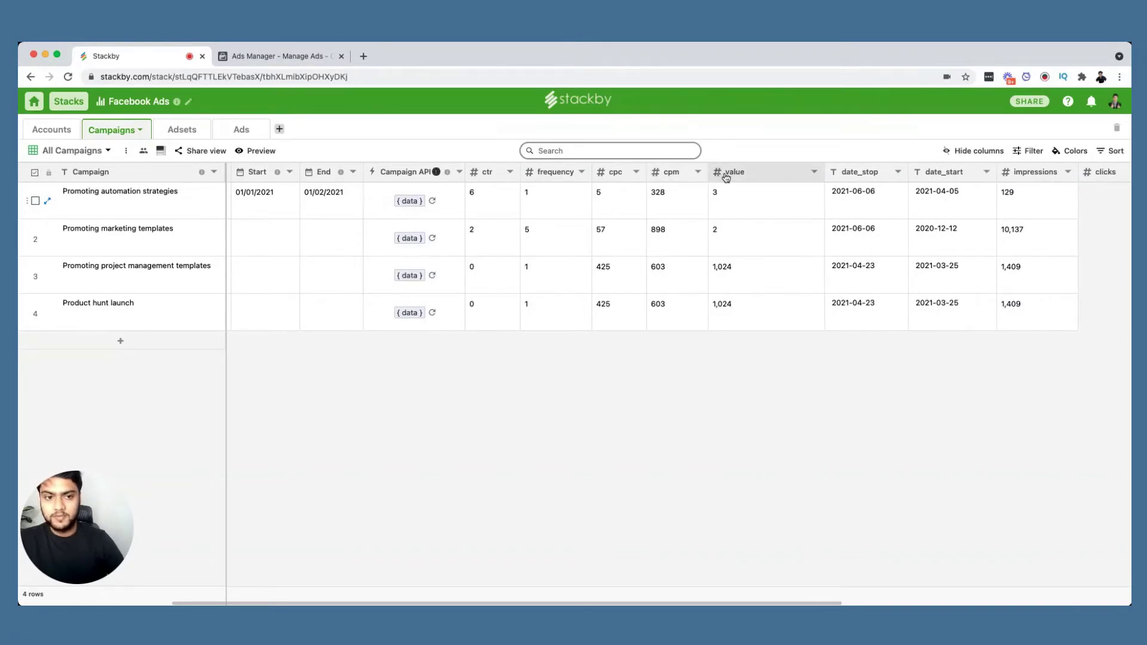
Rename the value column to "Video Views" and narrow it.
{"action": "double_click", "coordinate": [724, 174]}
{"action": "type", "text": "Vid"}
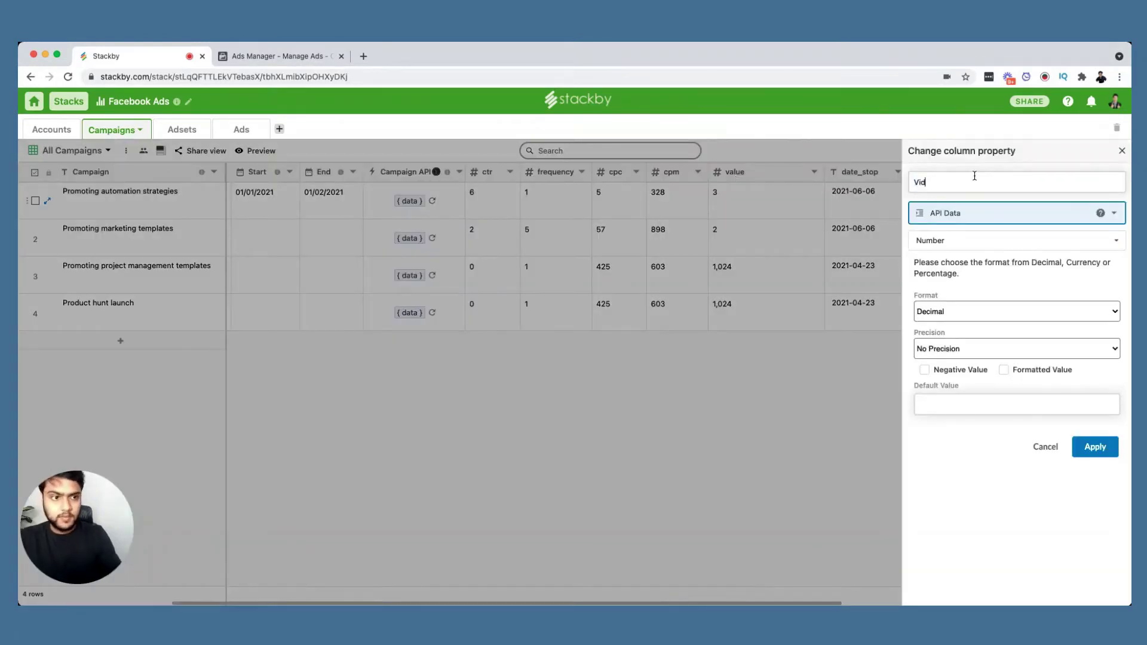
{"action": "type", "text": "eo View"}
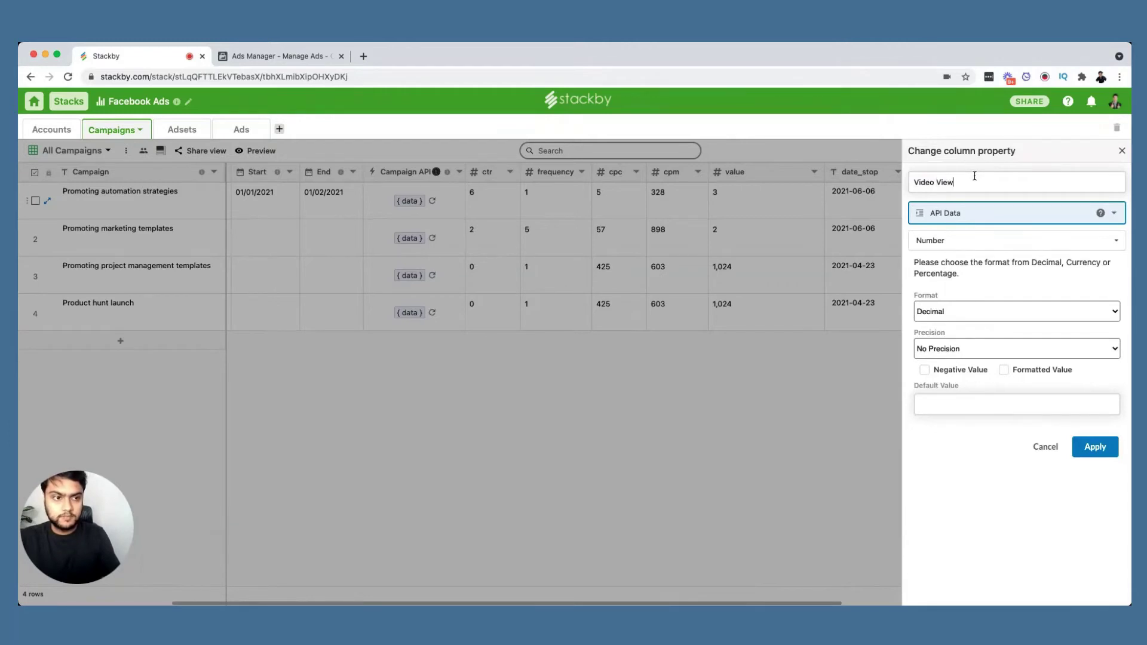
{"action": "type", "text": "s"}
{"action": "key", "text": "Return"}
{"action": "left_click", "coordinate": [584, 421]}
{"action": "left_click_drag", "start_coordinate": [824, 169], "coordinate": [791, 172]}
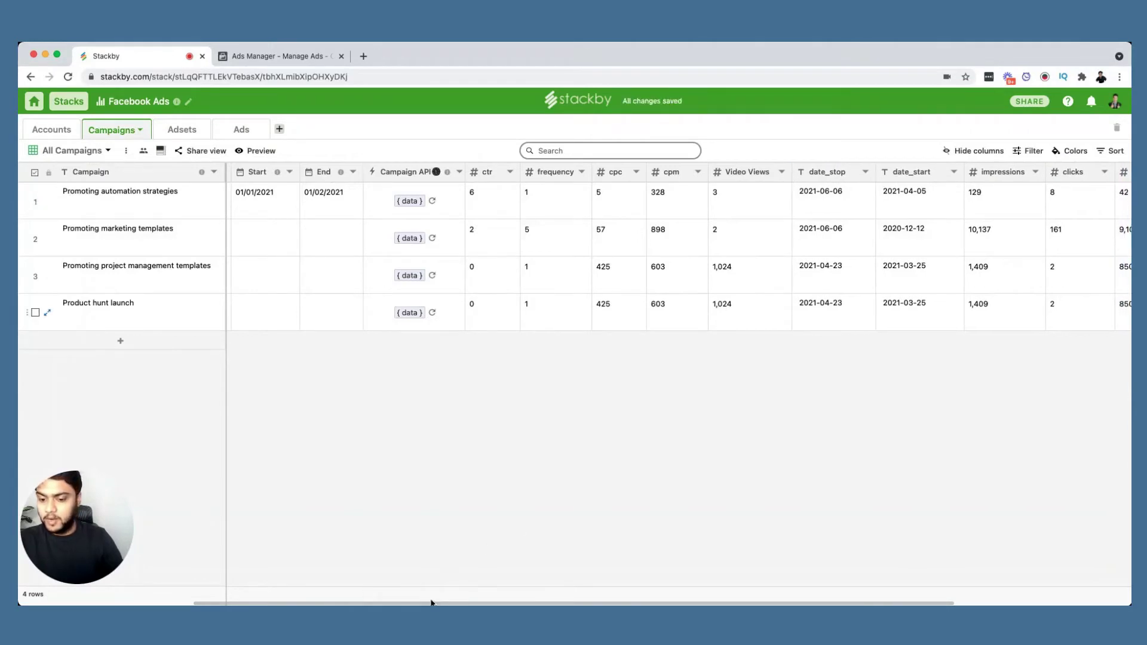
Switch to the Adsets table and look over the adset names and their associated campaigns.
{"action": "left_click_drag", "start_coordinate": [435, 593], "coordinate": [294, 603]}
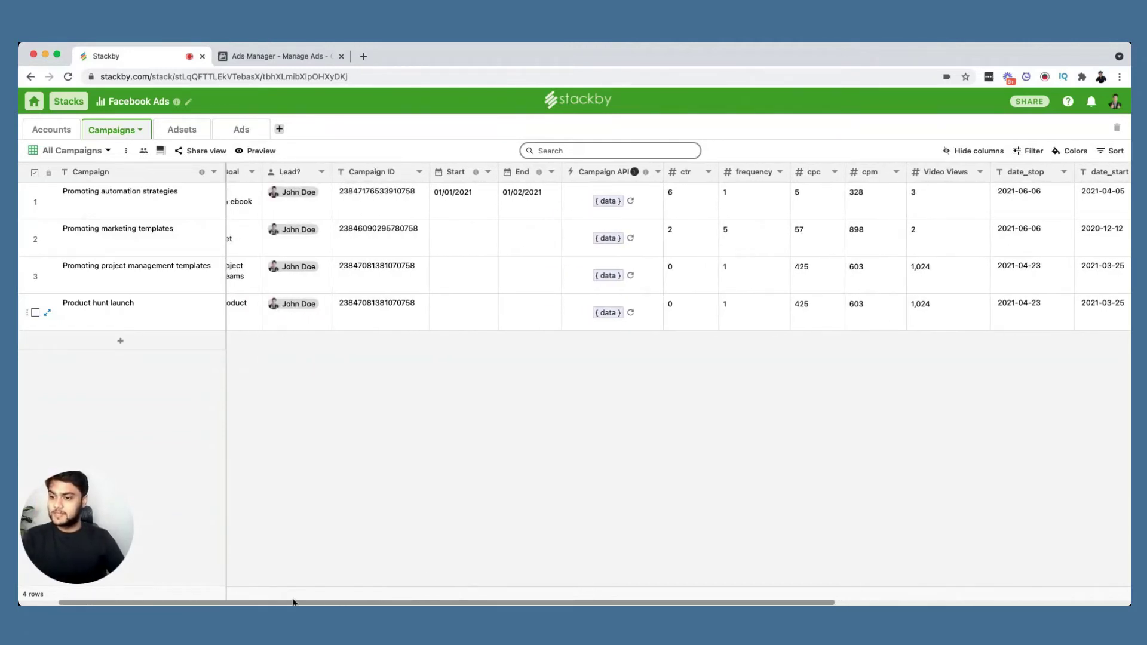
{"action": "left_click", "coordinate": [181, 129]}
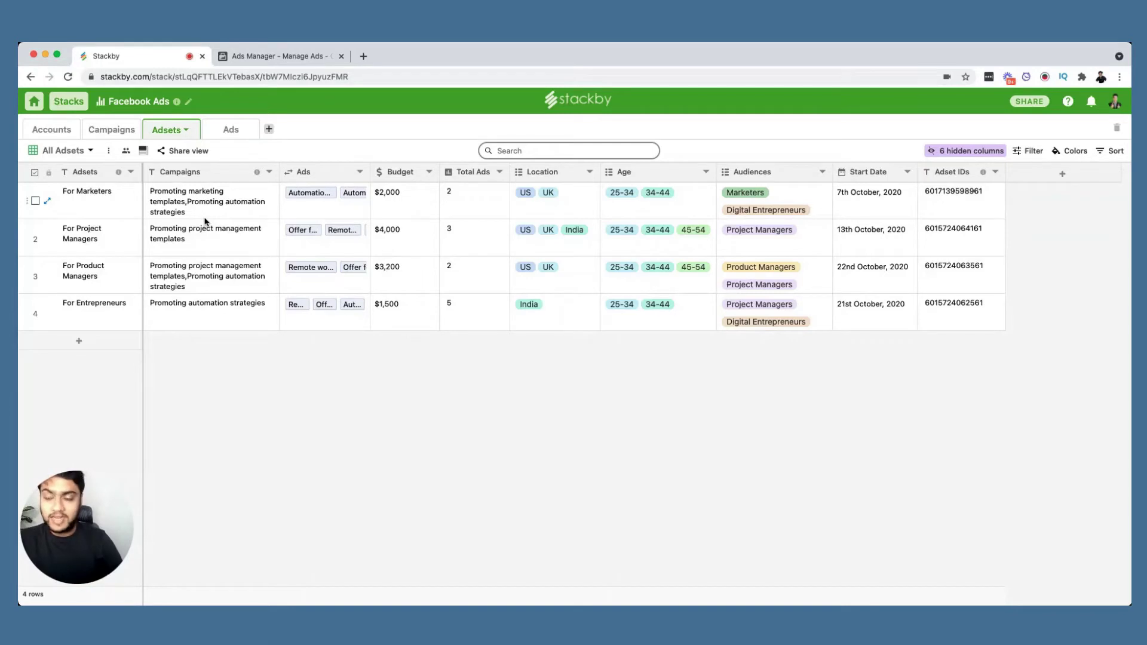
{"action": "left_click", "coordinate": [90, 203]}
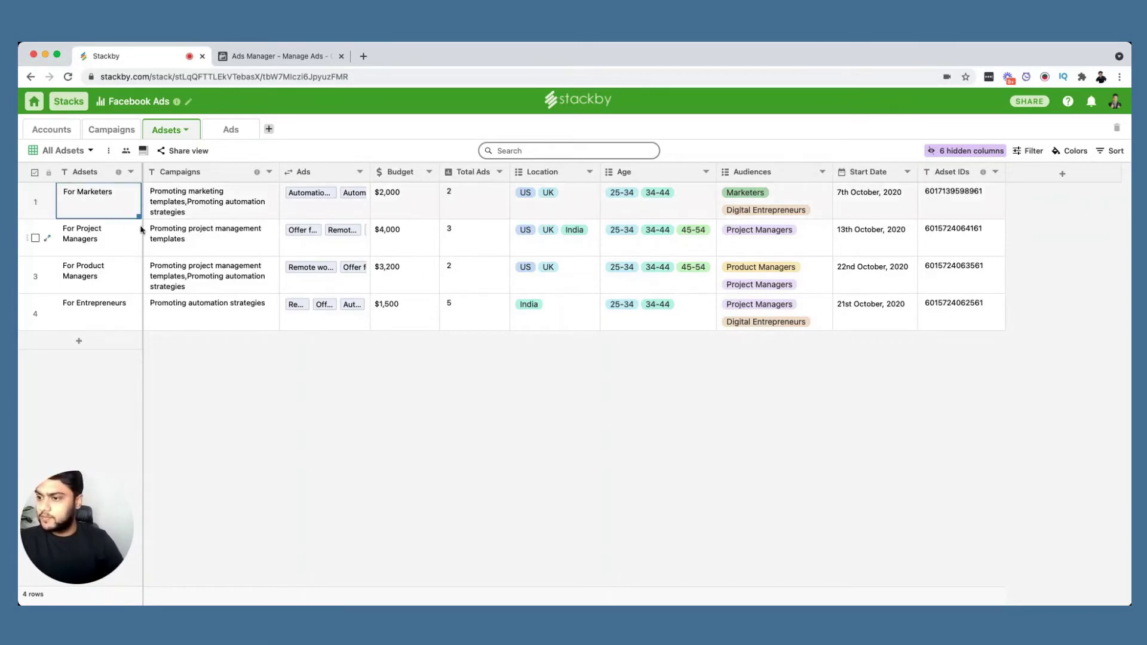
{"action": "left_click", "coordinate": [169, 213]}
{"action": "left_click", "coordinate": [200, 239]}
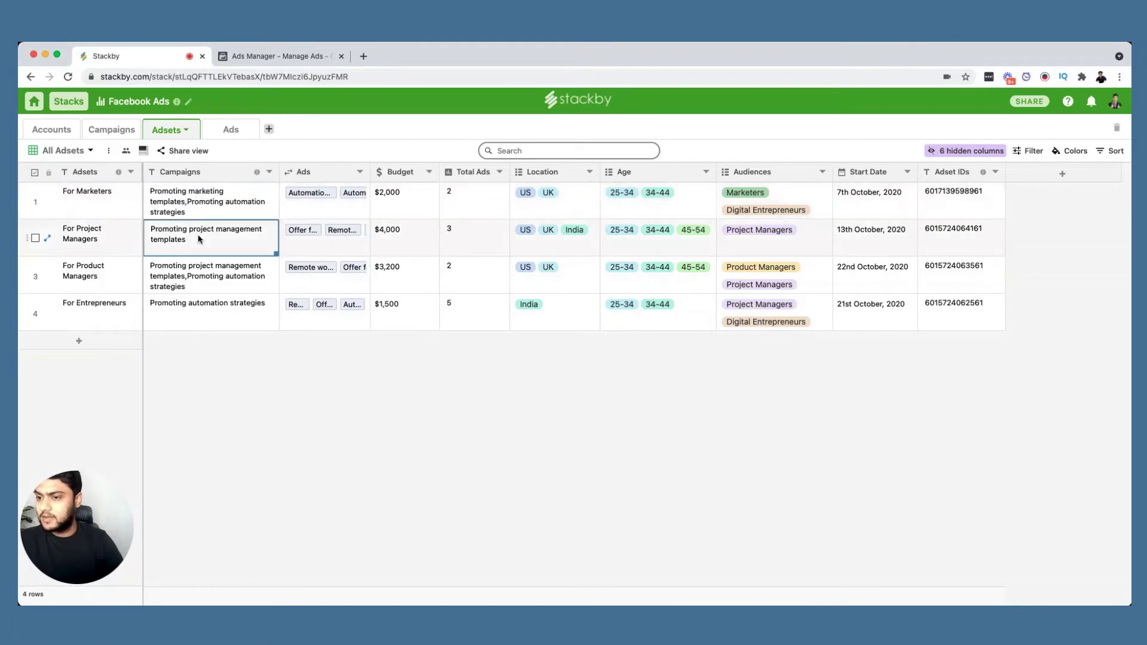
Widen the Ads column in the Adsets table to show more of the linked ad names.
{"action": "left_click", "coordinate": [328, 204]}
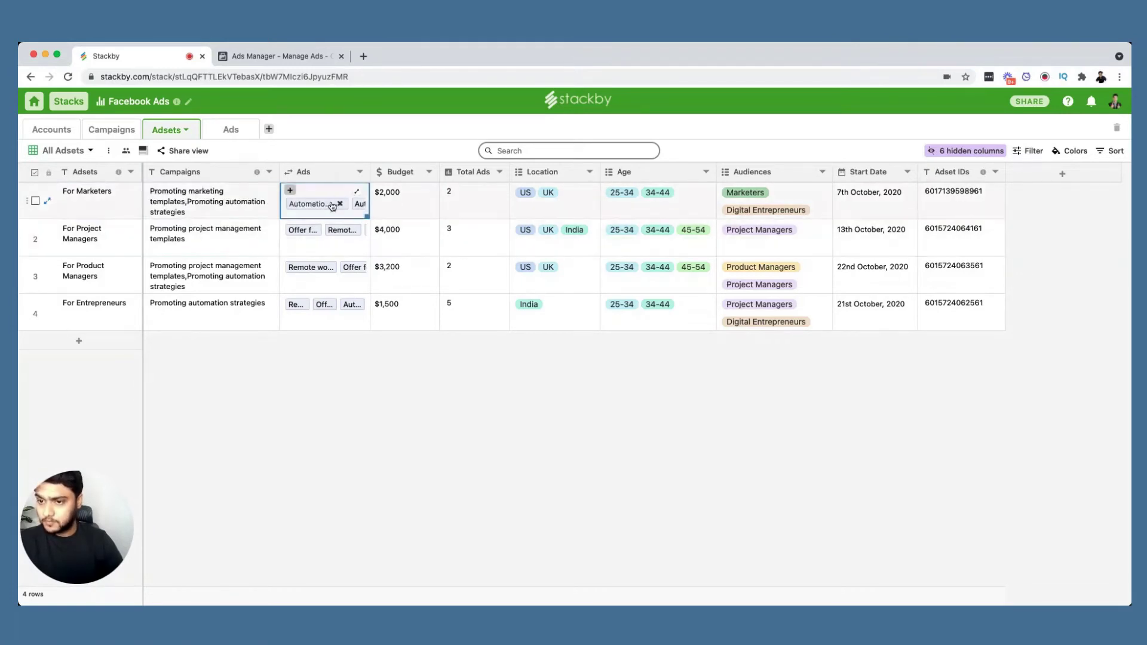
{"action": "left_click_drag", "start_coordinate": [369, 170], "coordinate": [475, 170]}
{"action": "left_click", "coordinate": [440, 154]}
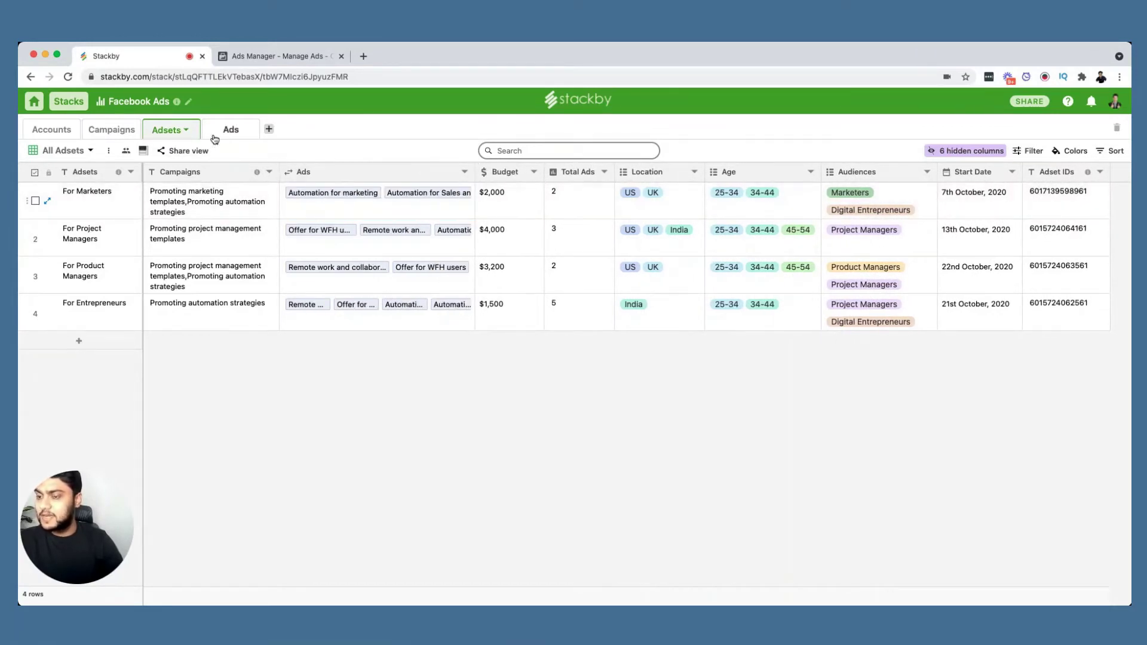
Check the Ads column's type and which table it links rows to, leaving its settings as they are.
{"action": "double_click", "coordinate": [297, 172]}
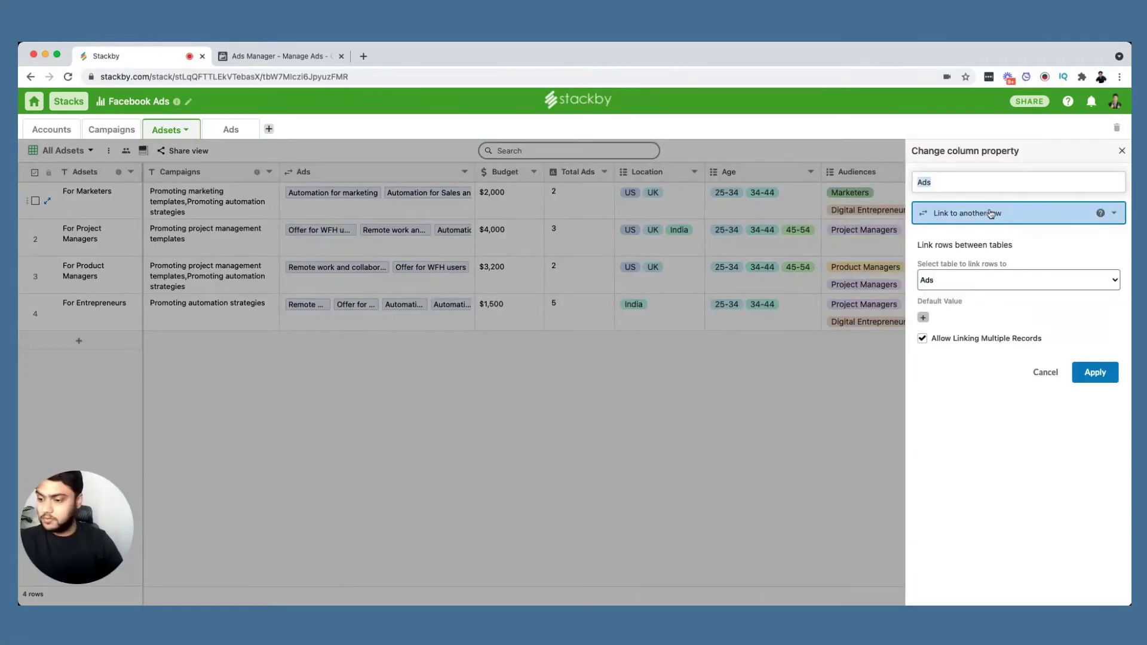
{"action": "left_click", "coordinate": [980, 283]}
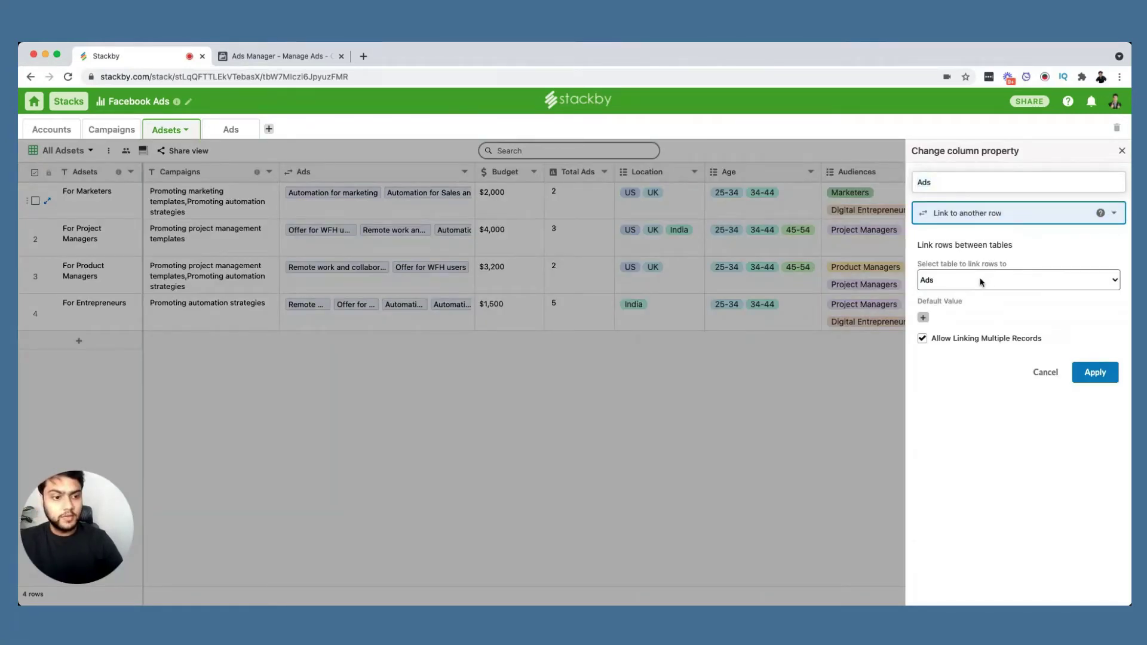
{"action": "left_click", "coordinate": [980, 283]}
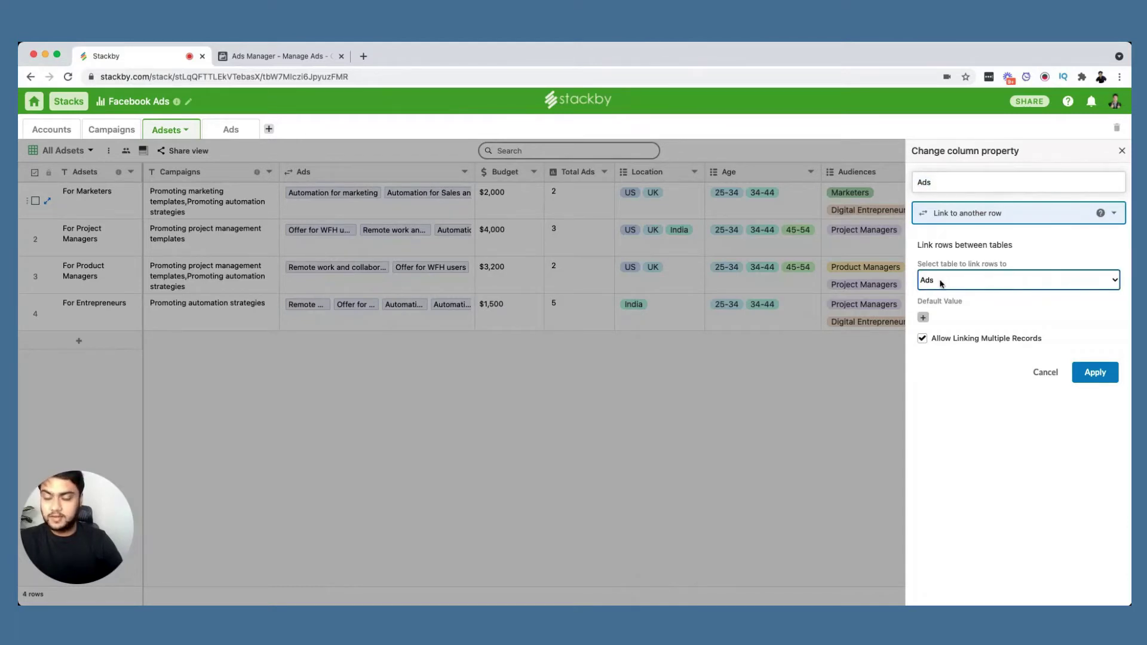
{"action": "left_click", "coordinate": [1046, 372]}
Link the "Remote work and collaboration" ad to the For Marketers adset.
{"action": "left_click", "coordinate": [333, 212]}
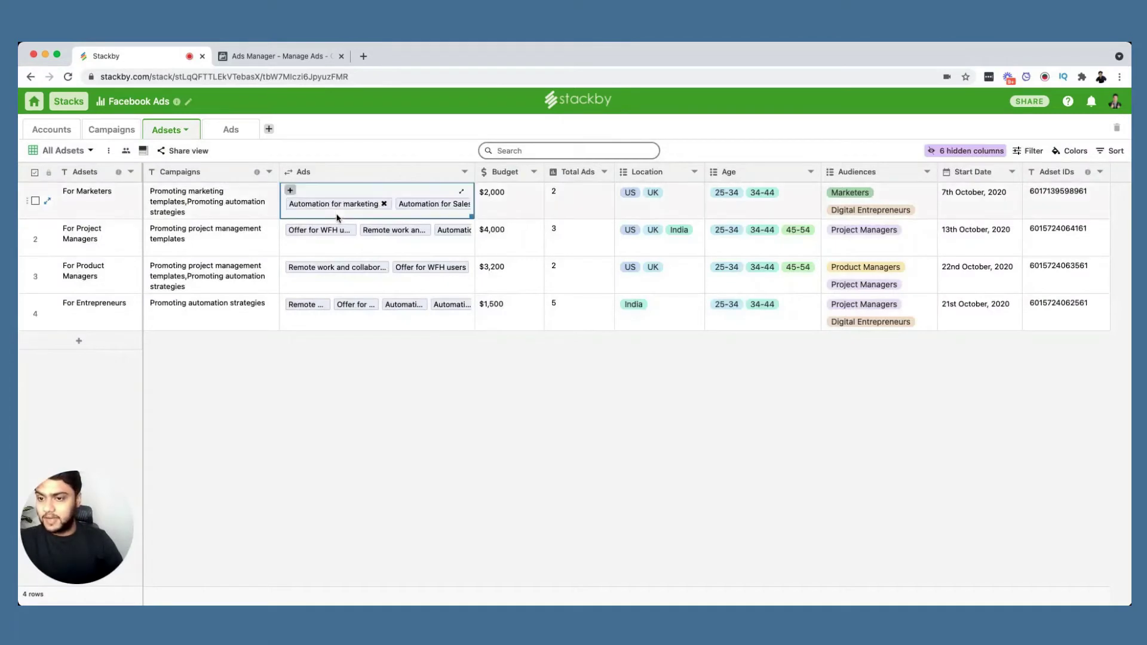
{"action": "left_click", "coordinate": [292, 192]}
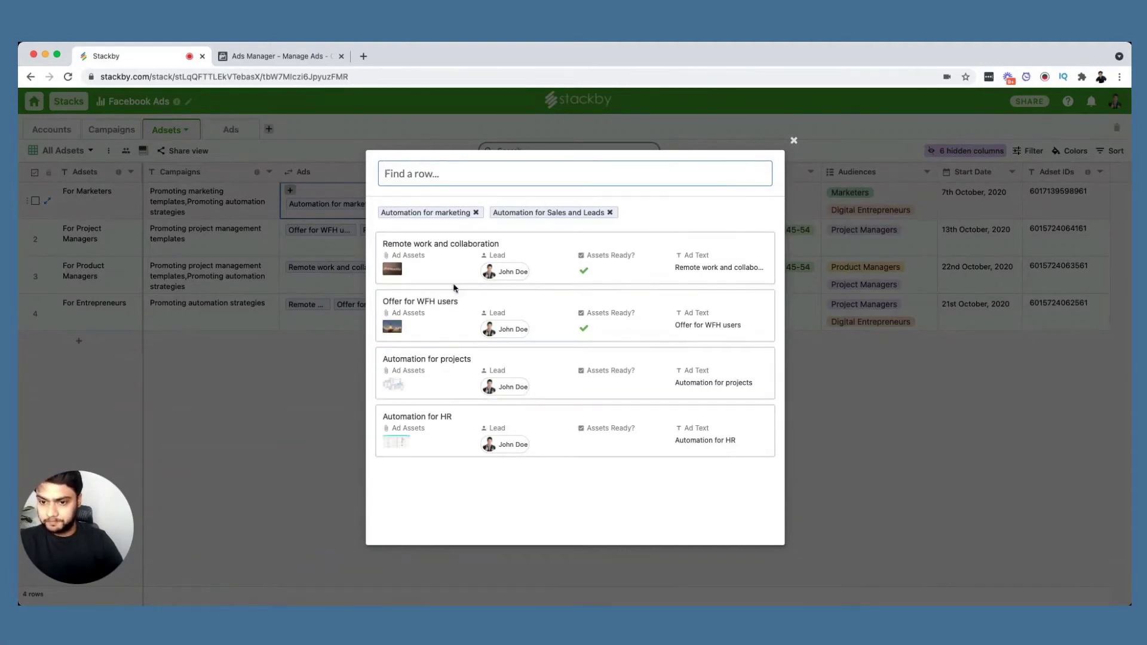
{"action": "left_click", "coordinate": [458, 263]}
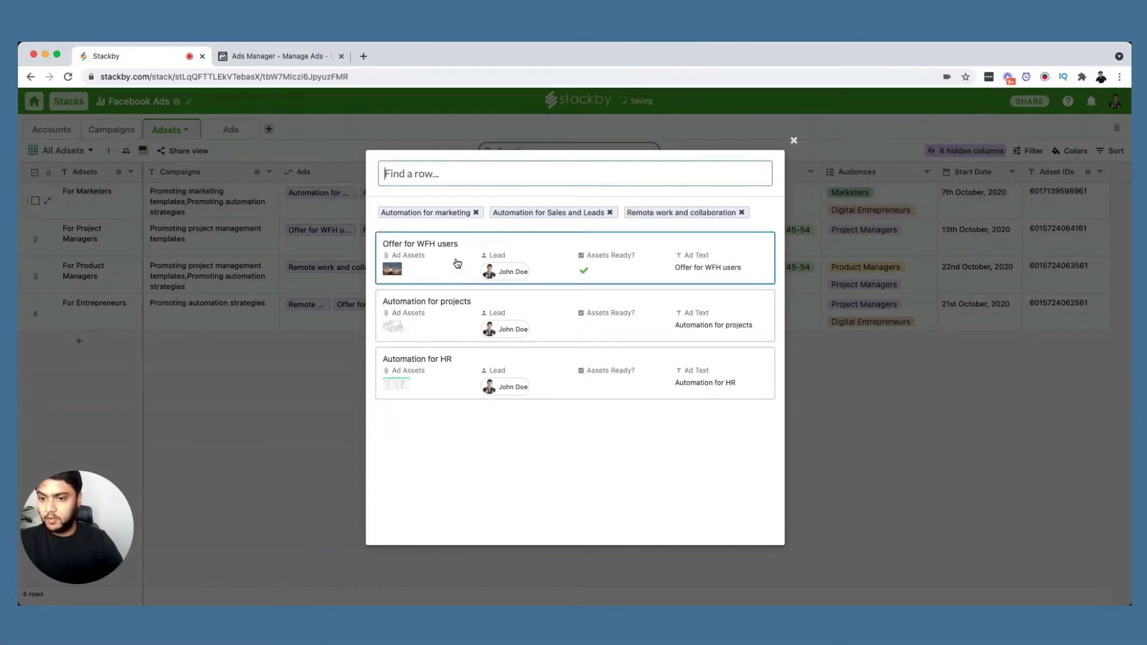
{"action": "left_click", "coordinate": [306, 371]}
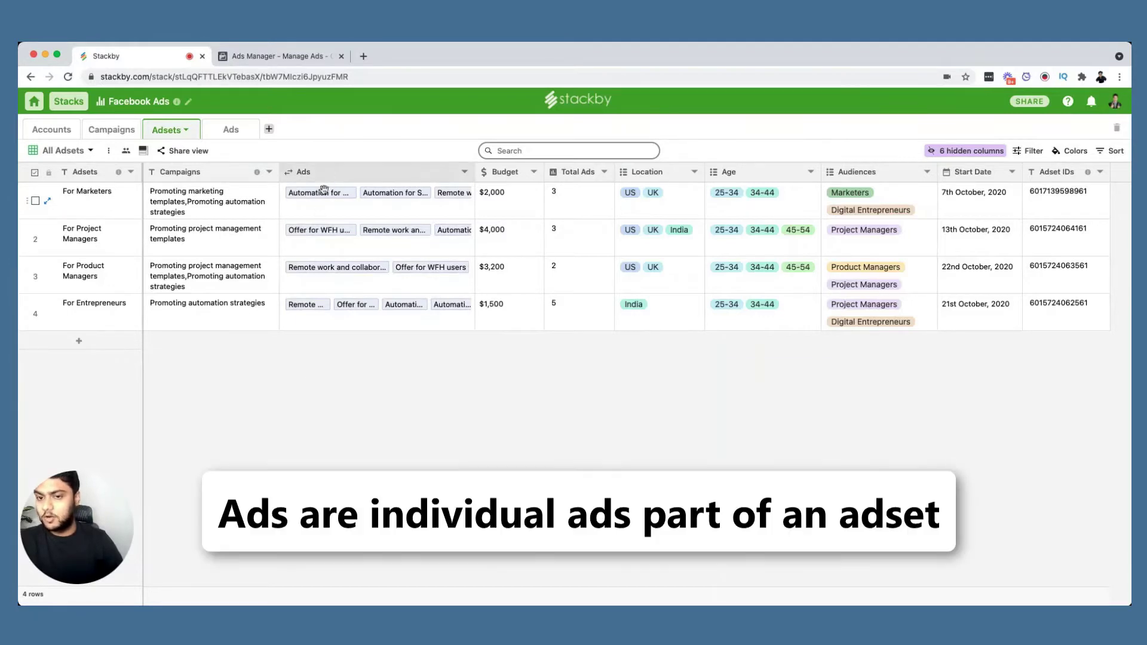
Review the adsets' total ads, locations, ages, audiences, start dates and adset IDs.
{"action": "left_click", "coordinate": [569, 196]}
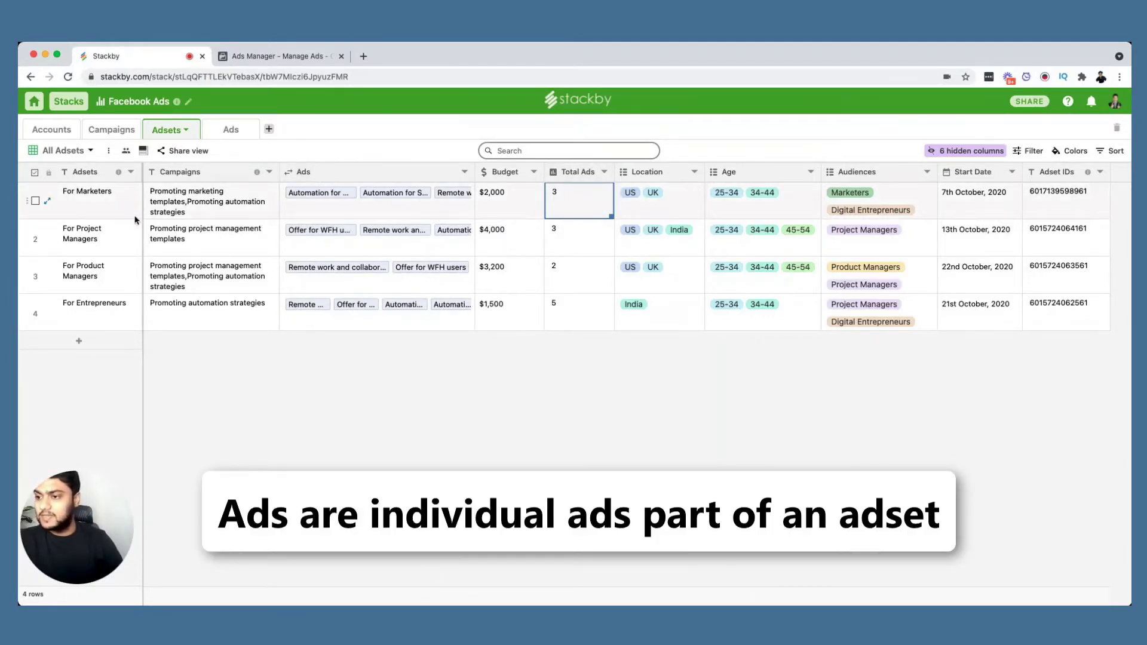
{"action": "left_click", "coordinate": [571, 233]}
{"action": "left_click", "coordinate": [565, 271]}
{"action": "left_click", "coordinate": [670, 201]}
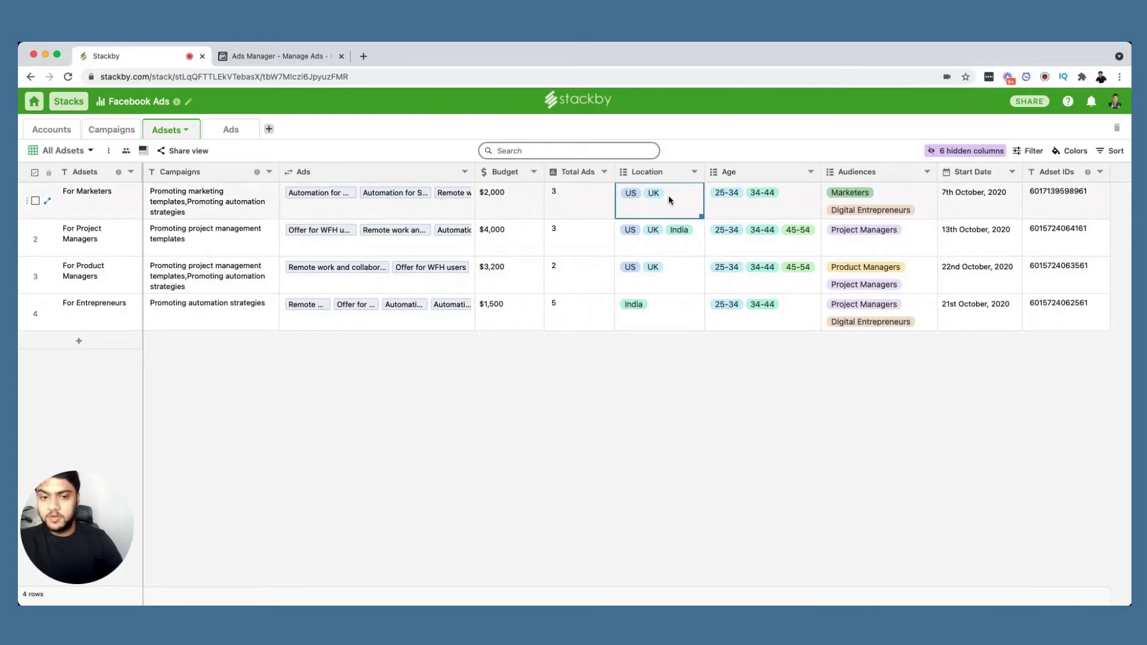
{"action": "left_click", "coordinate": [670, 200]}
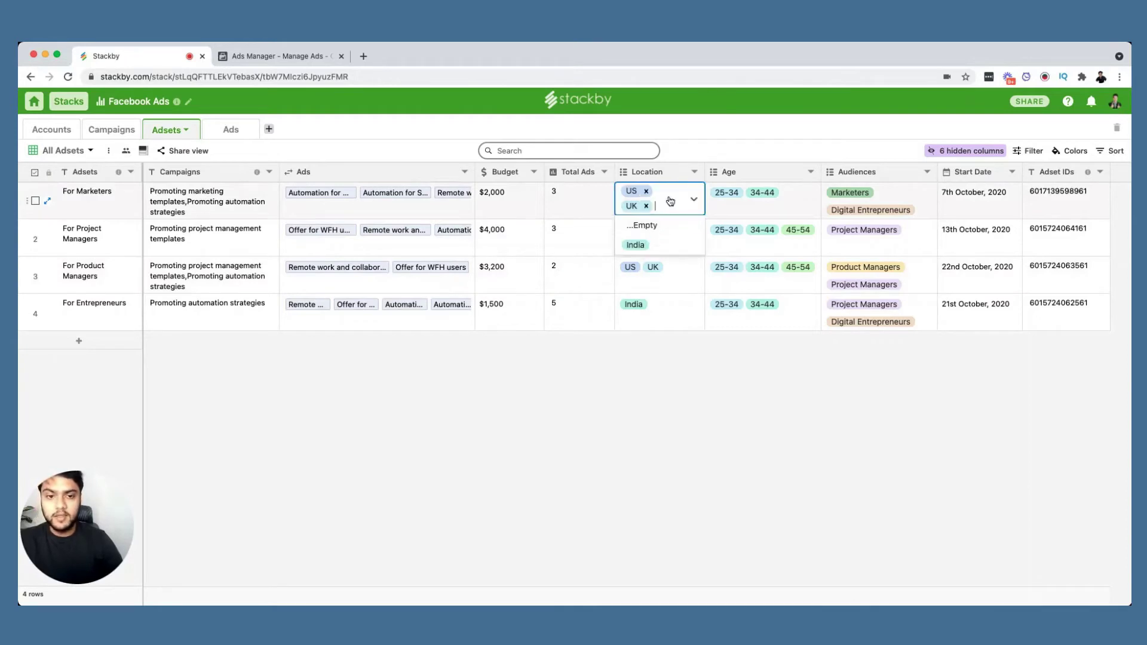
{"action": "left_click", "coordinate": [669, 306]}
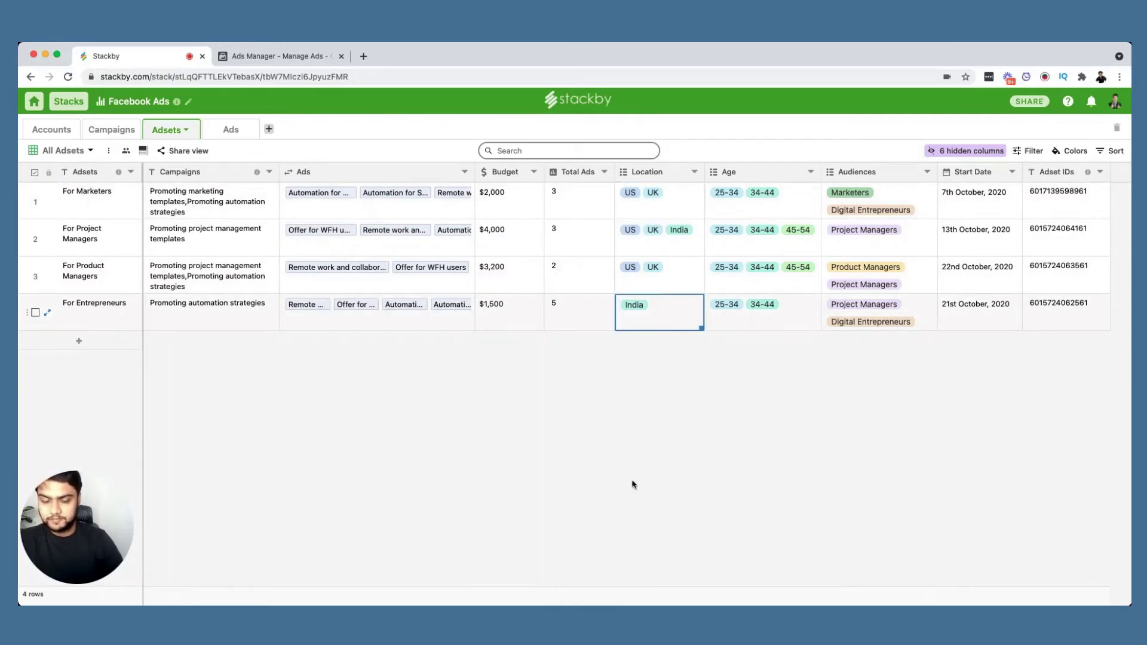
{"action": "left_click", "coordinate": [765, 207]}
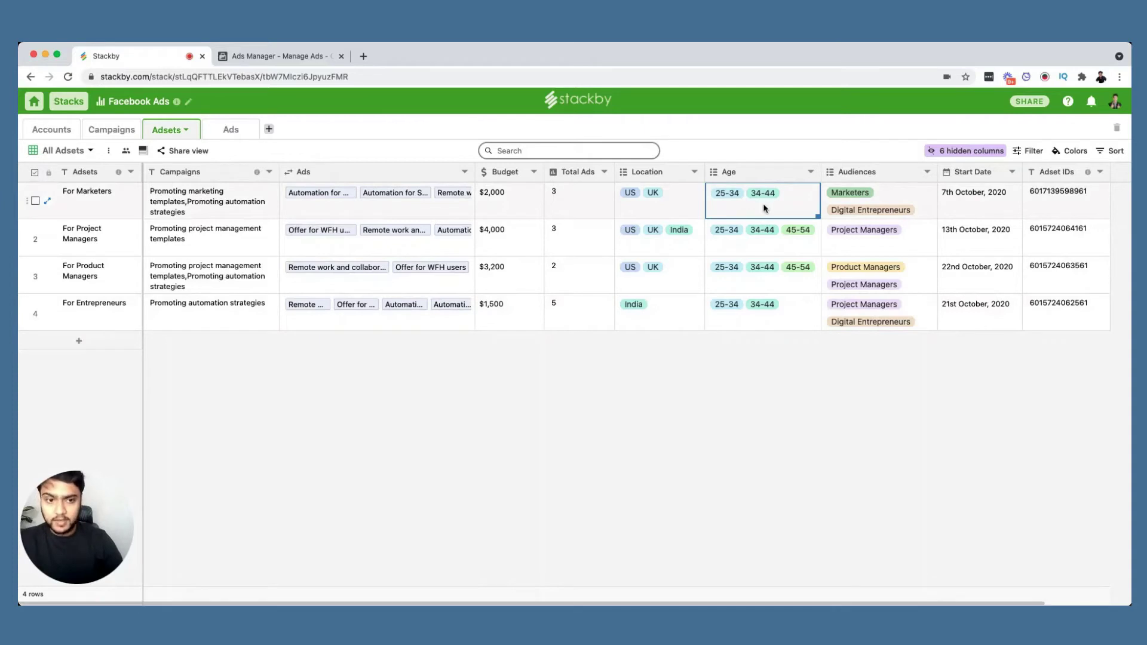
{"action": "left_click", "coordinate": [908, 207]}
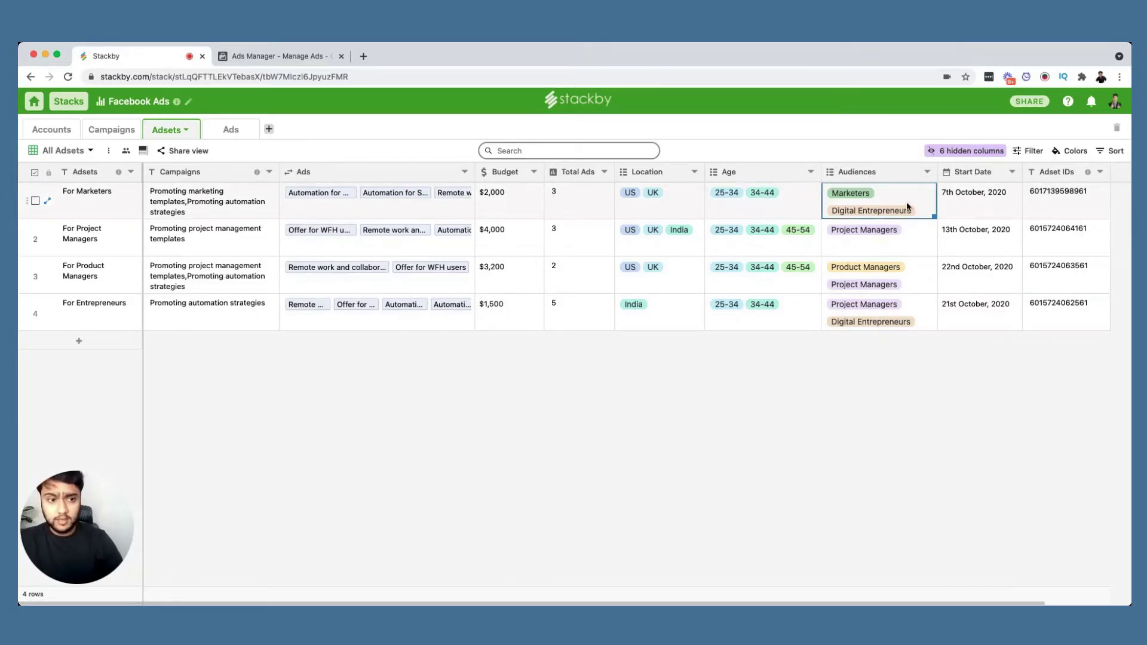
{"action": "left_click", "coordinate": [908, 208]}
{"action": "left_click", "coordinate": [965, 203]}
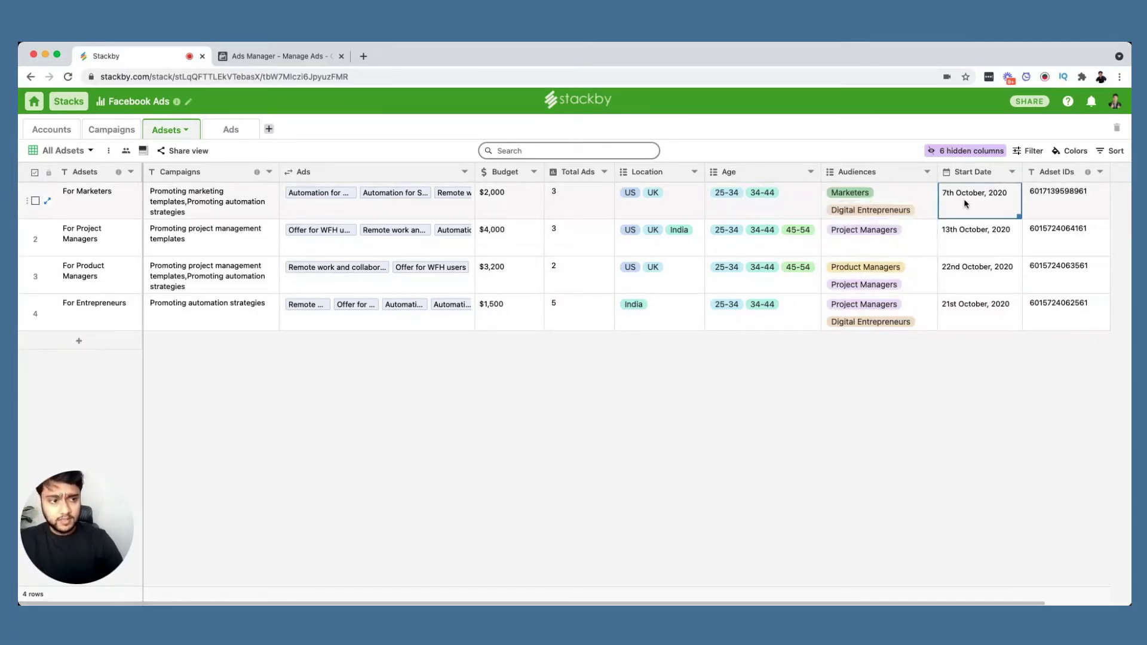
{"action": "left_click", "coordinate": [1056, 202]}
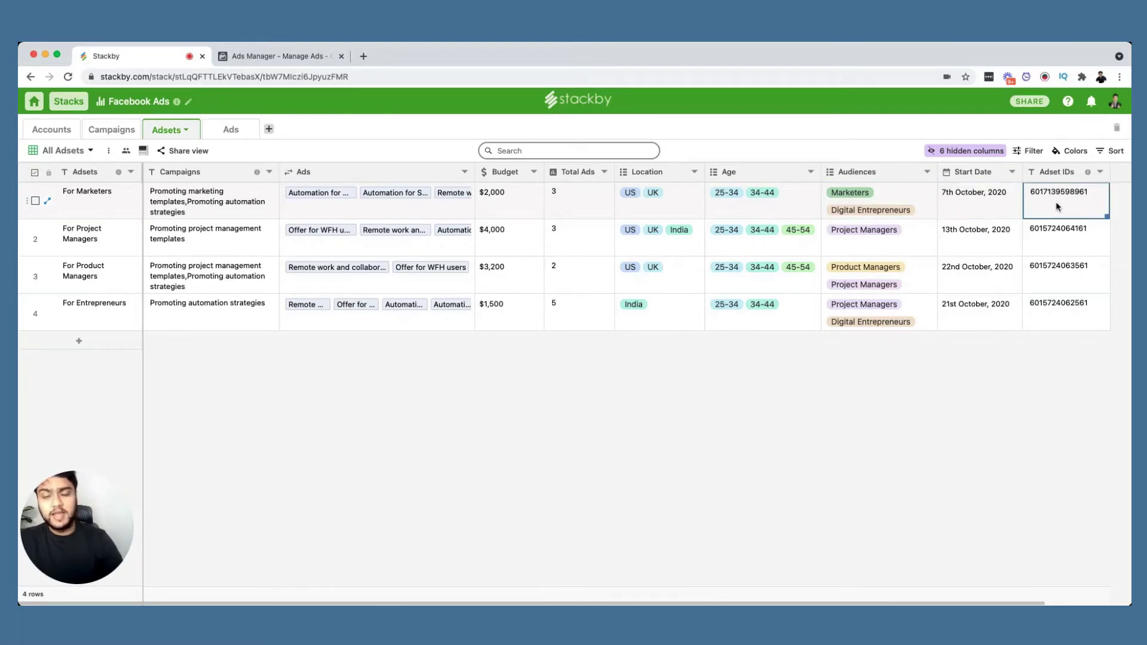
Switch to Facebook Ads Manager, clear the campaign selection and look up the Ad Set IDs of all ad sets.
{"action": "left_click", "coordinate": [281, 57]}
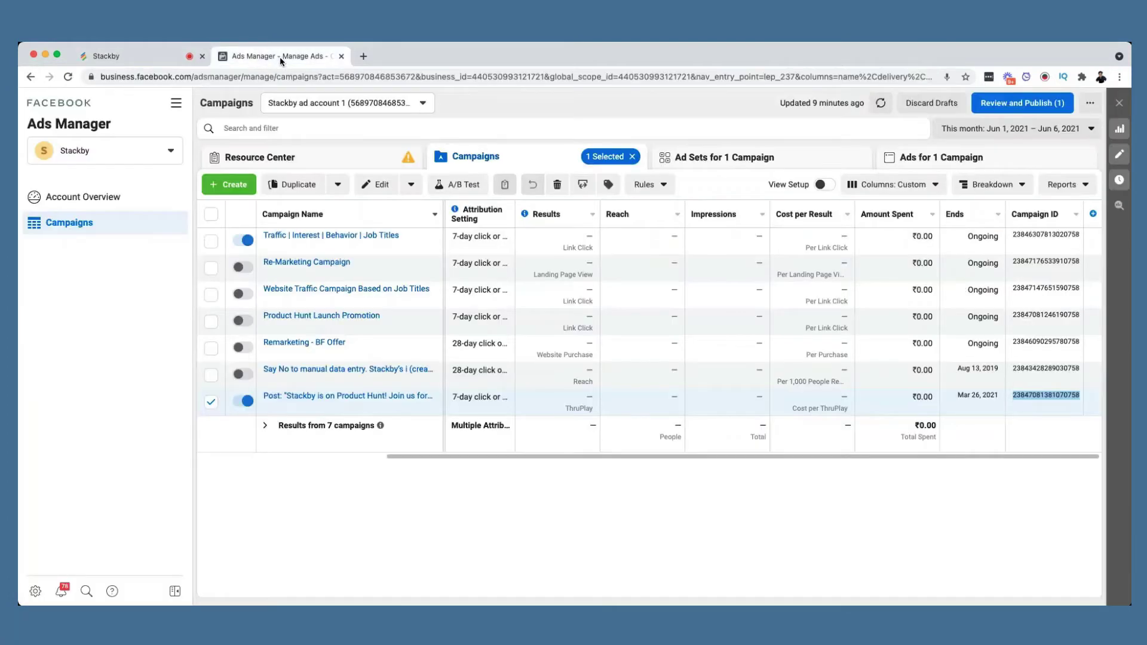
{"action": "left_click", "coordinate": [734, 158]}
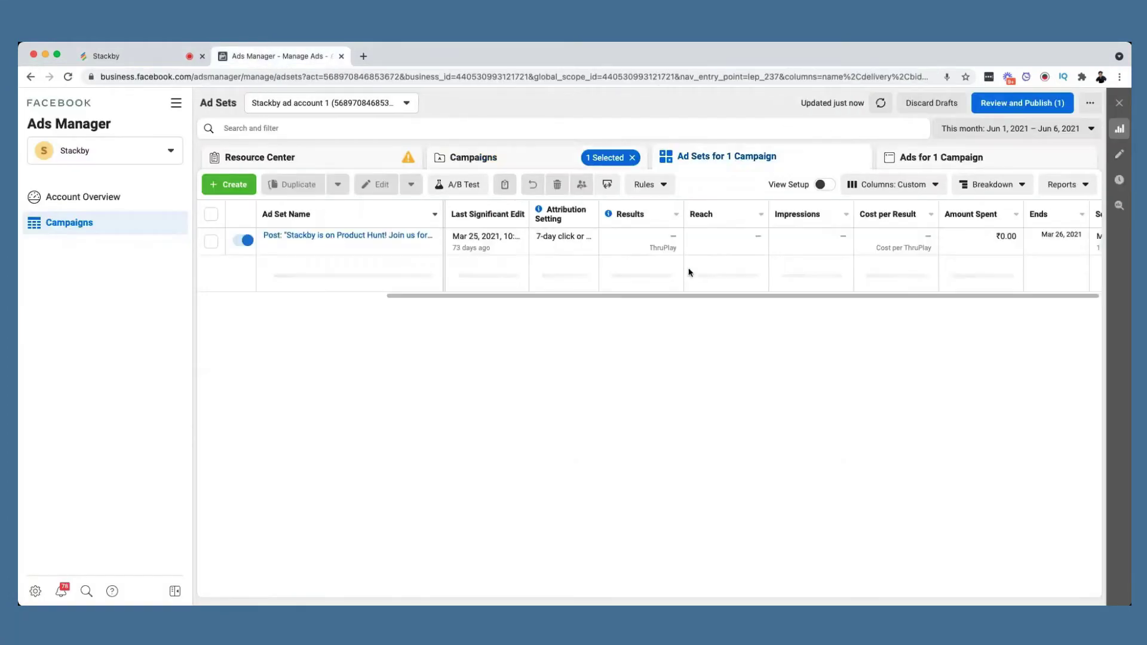
{"action": "left_click", "coordinate": [635, 159]}
{"action": "left_click_drag", "start_coordinate": [723, 536], "coordinate": [874, 535]}
{"action": "scroll", "coordinate": [920, 515], "scroll_direction": "right", "scroll_amount": 2}
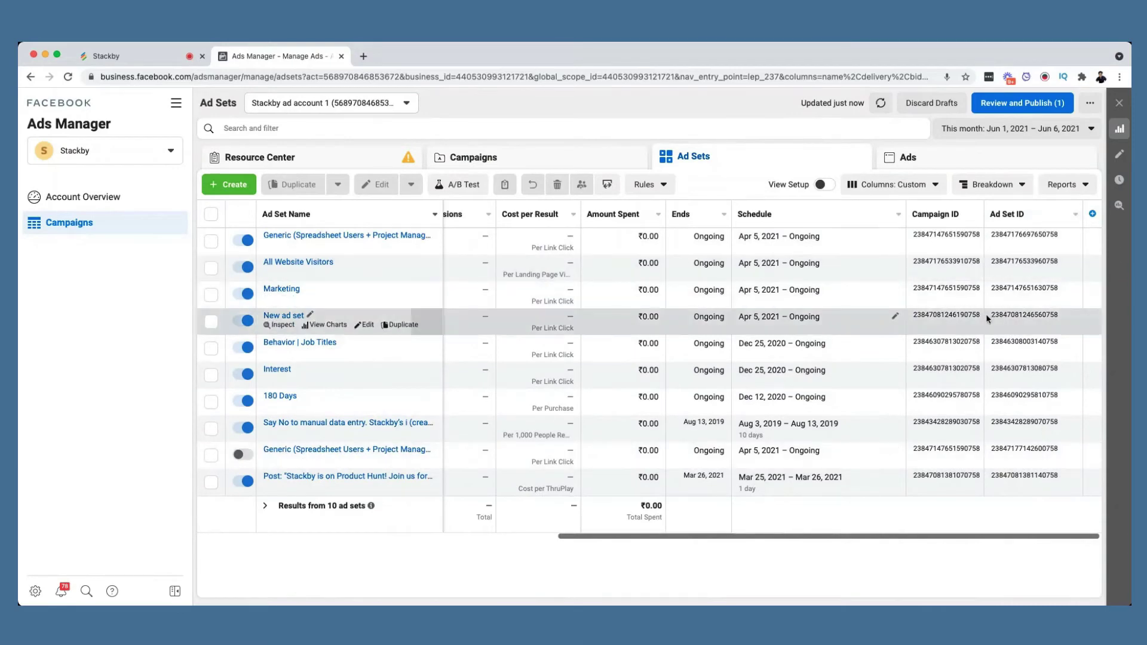
Switch back to Stackby, open the Adsets Reporting view and review the cpm and impressions of the adsets.
{"action": "left_click", "coordinate": [148, 60]}
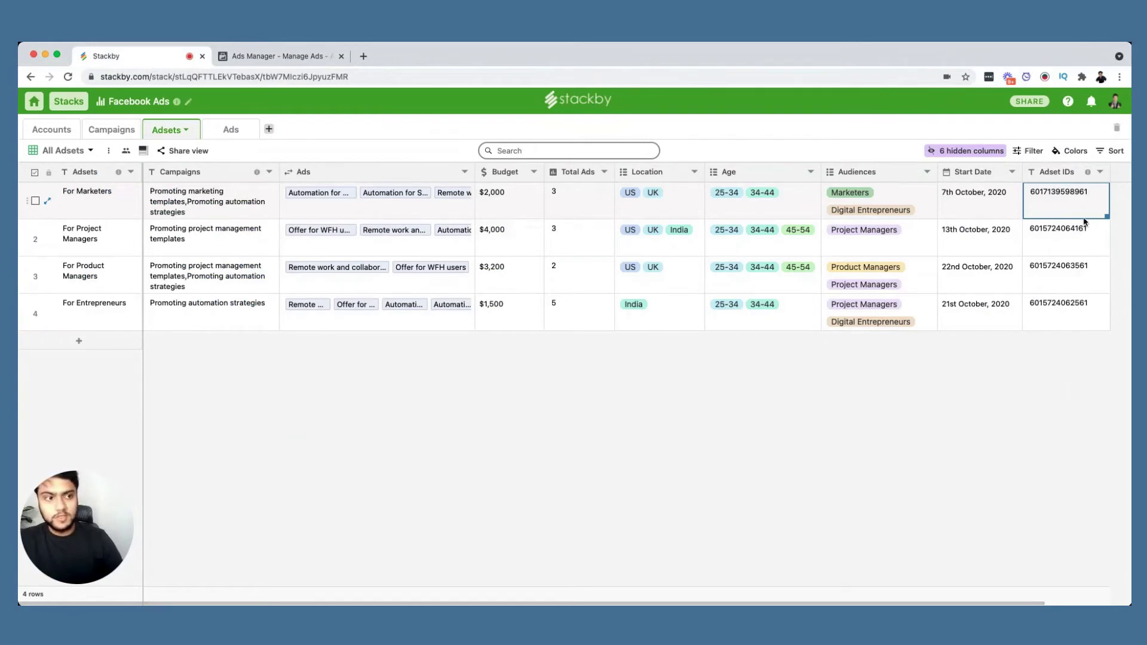
{"action": "left_click", "coordinate": [90, 151]}
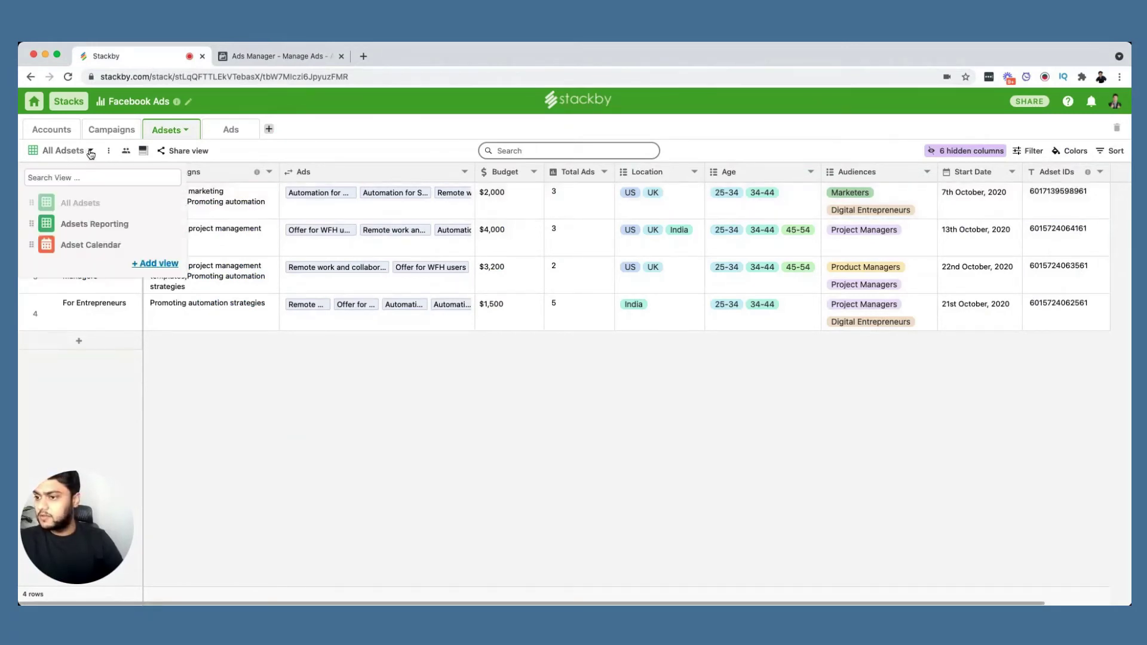
{"action": "left_click", "coordinate": [102, 226]}
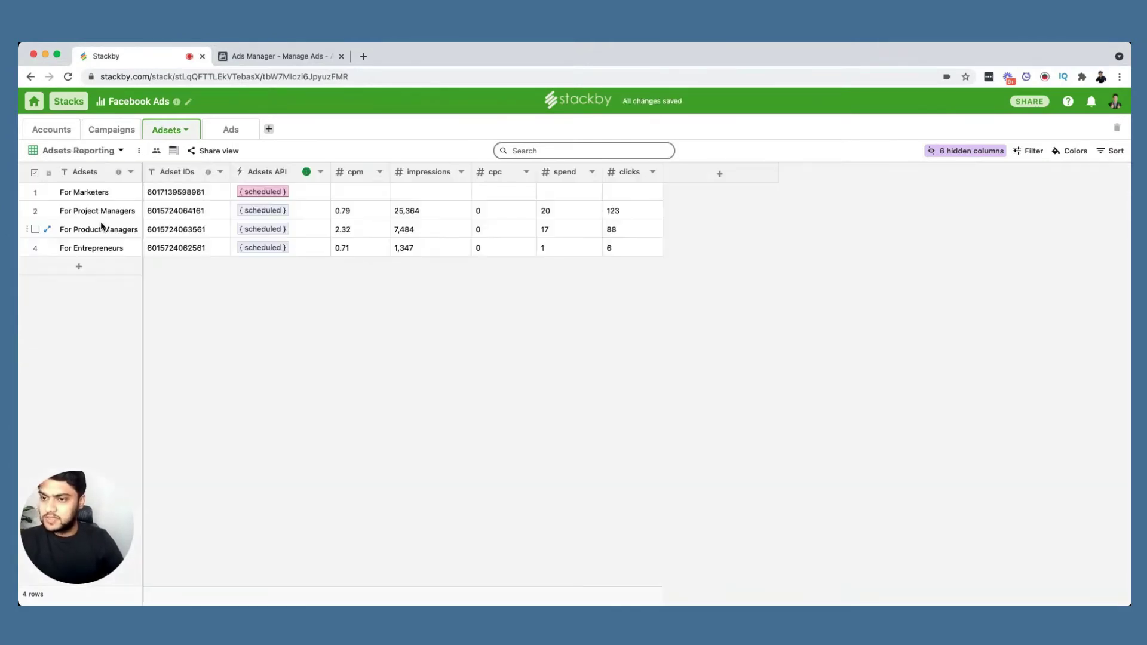
{"action": "left_click", "coordinate": [128, 212]}
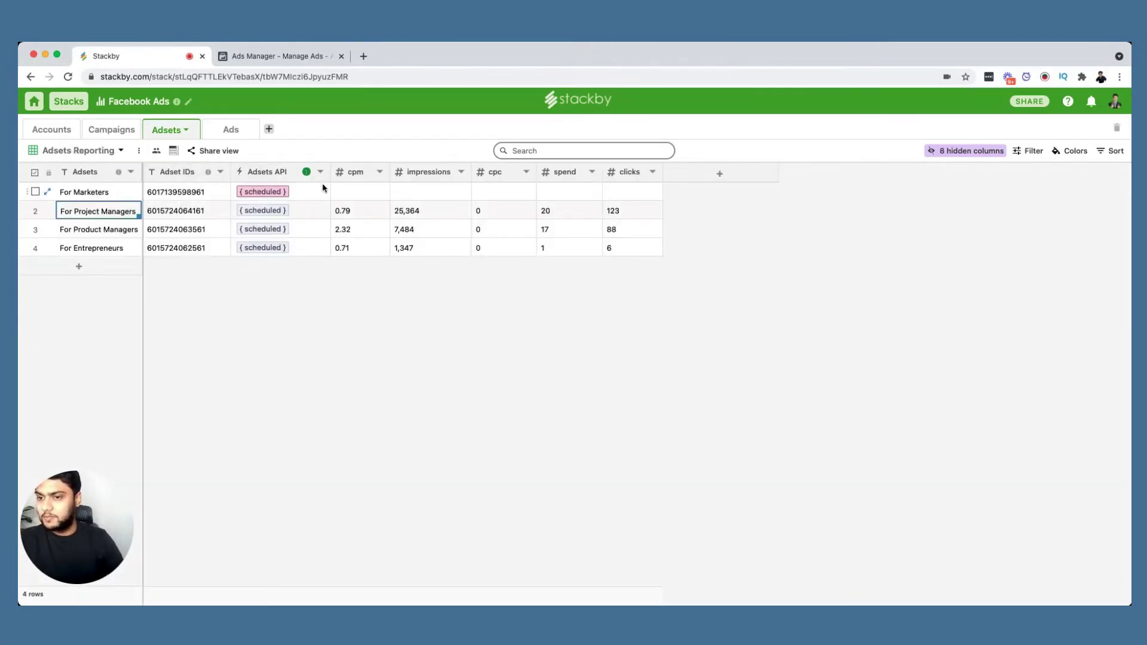
{"action": "left_click_drag", "start_coordinate": [331, 172], "coordinate": [333, 172]}
{"action": "left_click_drag", "start_coordinate": [350, 215], "coordinate": [366, 255]}
{"action": "left_click", "coordinate": [422, 210]}
{"action": "left_click_drag", "start_coordinate": [422, 211], "coordinate": [430, 247]}
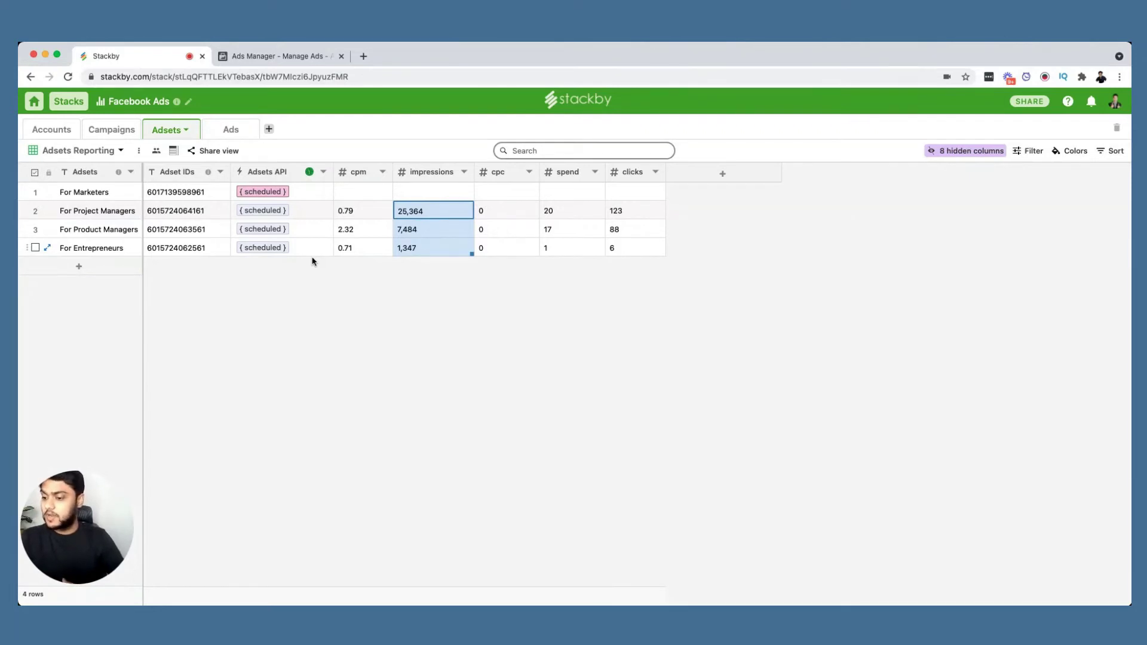
Open the Ads table, review the listed ads and widen the Ad Assets column.
{"action": "left_click", "coordinate": [232, 130]}
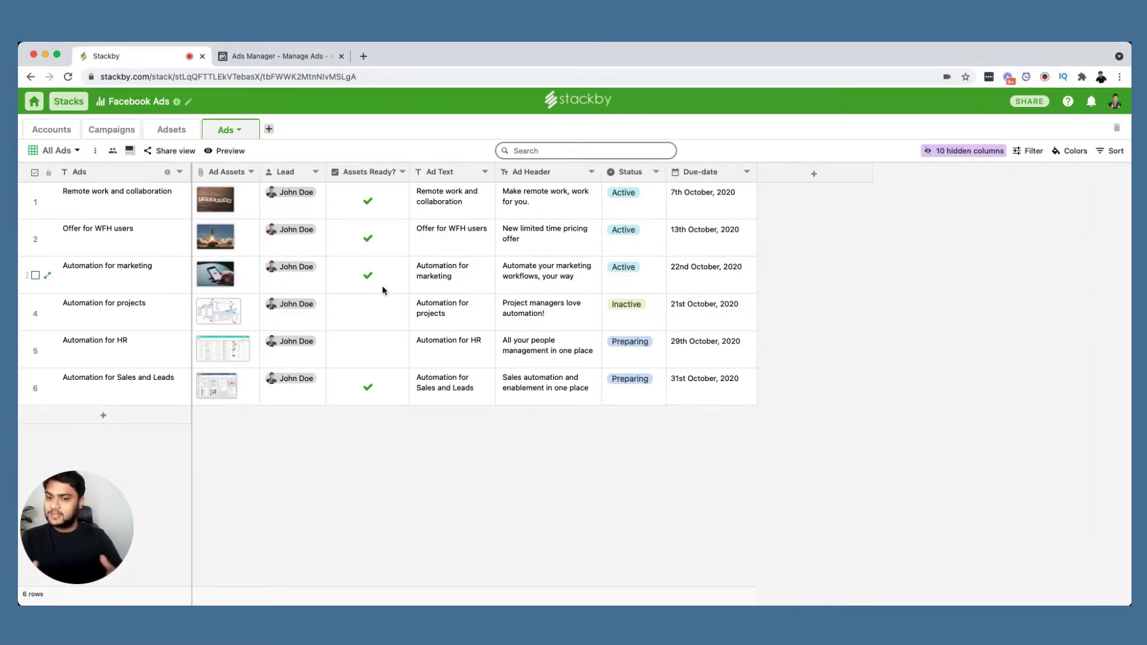
{"action": "left_click_drag", "start_coordinate": [154, 203], "coordinate": [146, 388]}
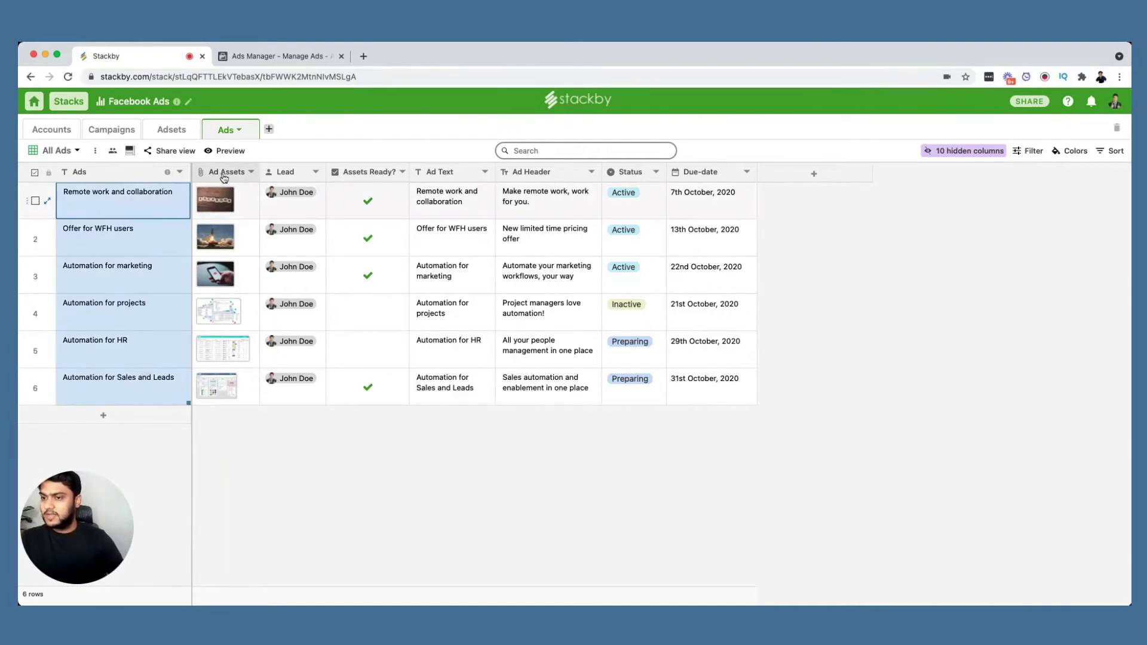
{"action": "left_click", "coordinate": [248, 206]}
{"action": "left_click_drag", "start_coordinate": [259, 172], "coordinate": [278, 172]}
Upload the image "1584 x 396 (1).png" to the ad assets of the "Offer for WFH users" ad.
{"action": "left_click", "coordinate": [257, 248]}
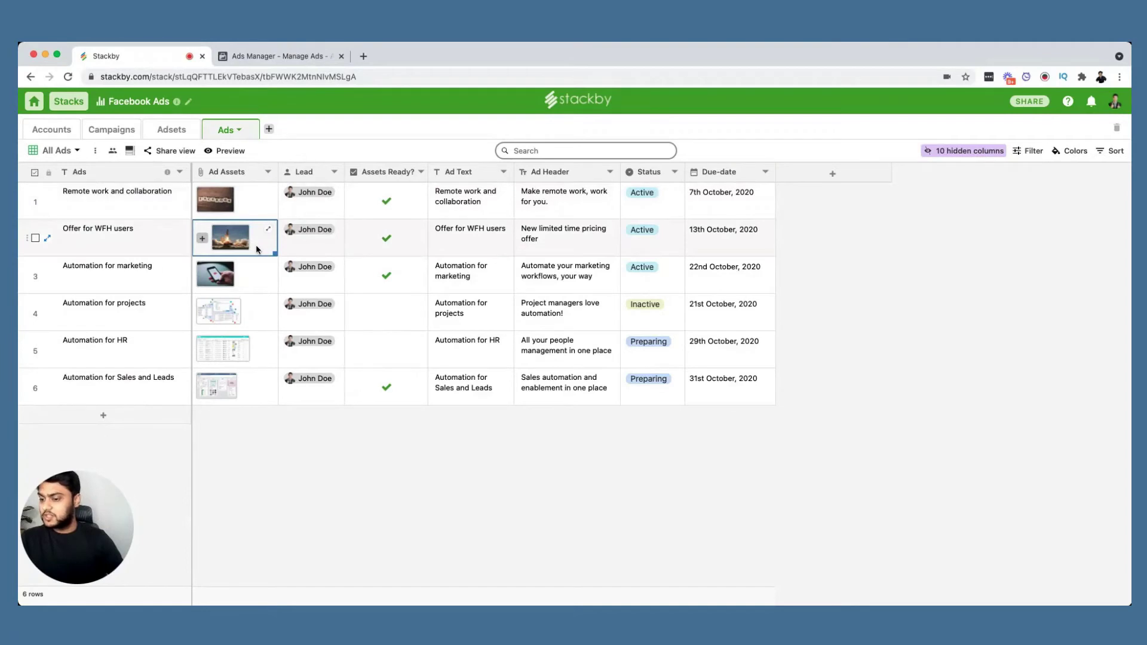
{"action": "left_click", "coordinate": [203, 239]}
{"action": "mouse_move", "coordinate": [406, 235]}
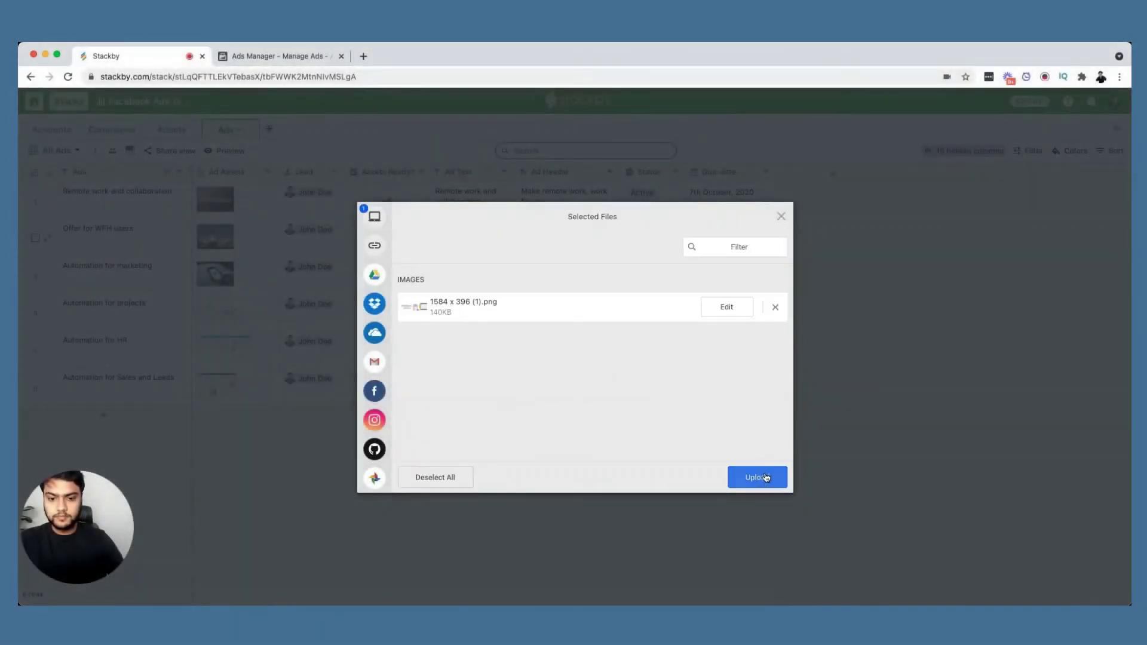
{"action": "left_click", "coordinate": [771, 476]}
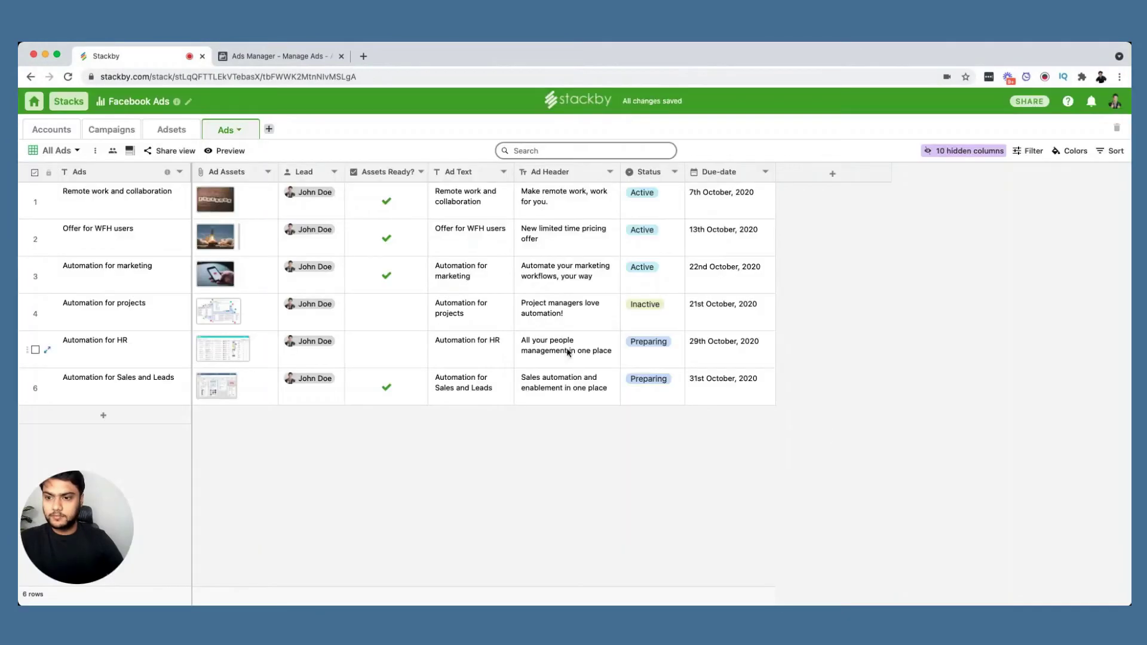
Widen the Ad Assets column further and preview the newly uploaded image at full size.
{"action": "left_click_drag", "start_coordinate": [278, 172], "coordinate": [306, 170]}
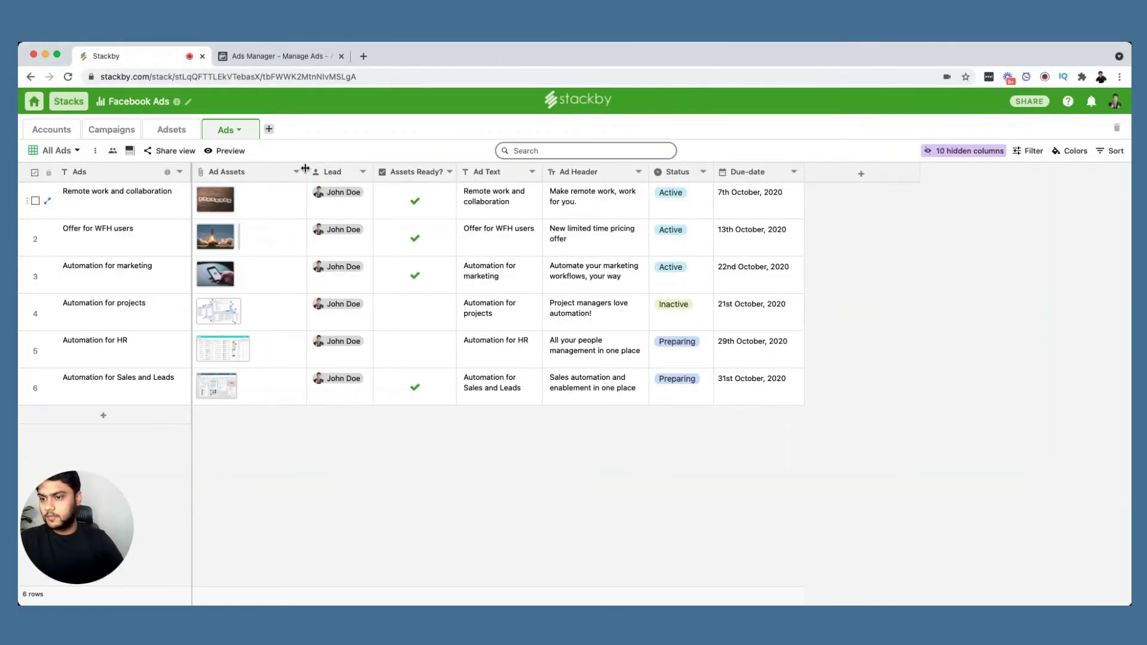
{"action": "left_click", "coordinate": [284, 240]}
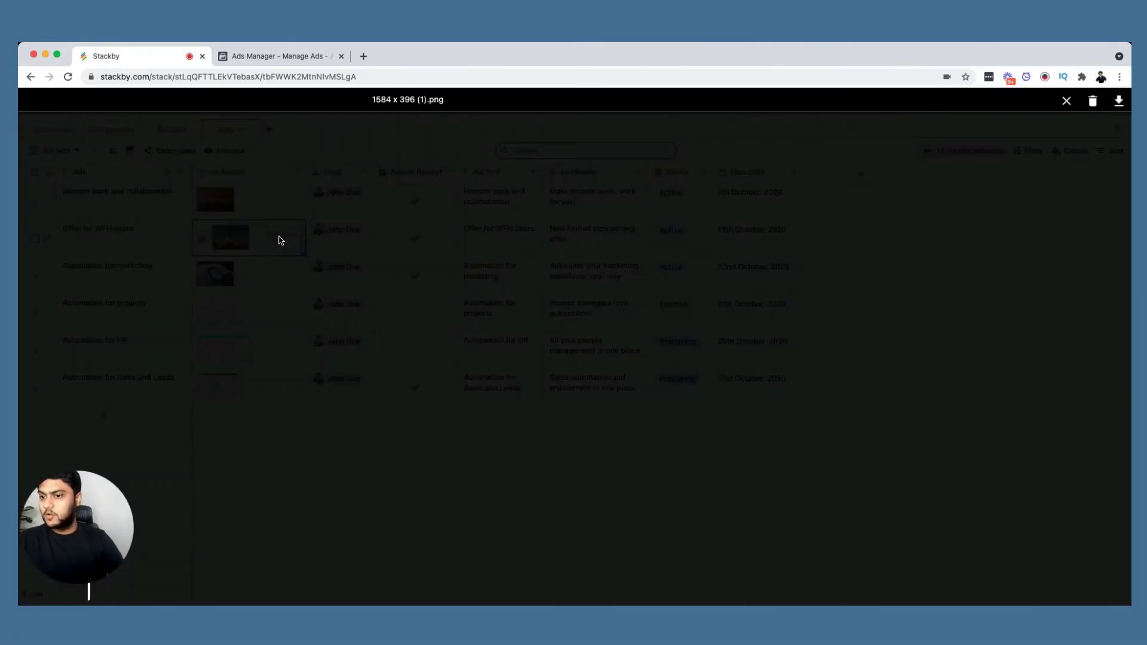
{"action": "left_click", "coordinate": [284, 240]}
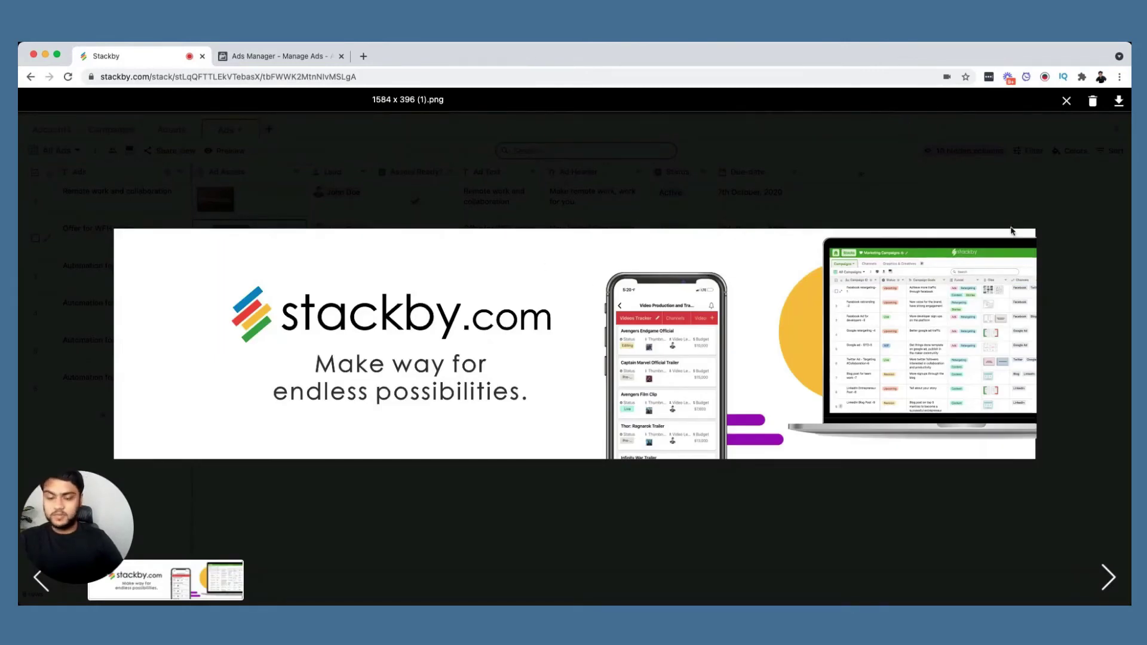
{"action": "left_click", "coordinate": [1066, 101]}
Check the ads' lead field, mark the assets of "Automation for projects" as ready and look over its ad text and header.
{"action": "left_click", "coordinate": [340, 243]}
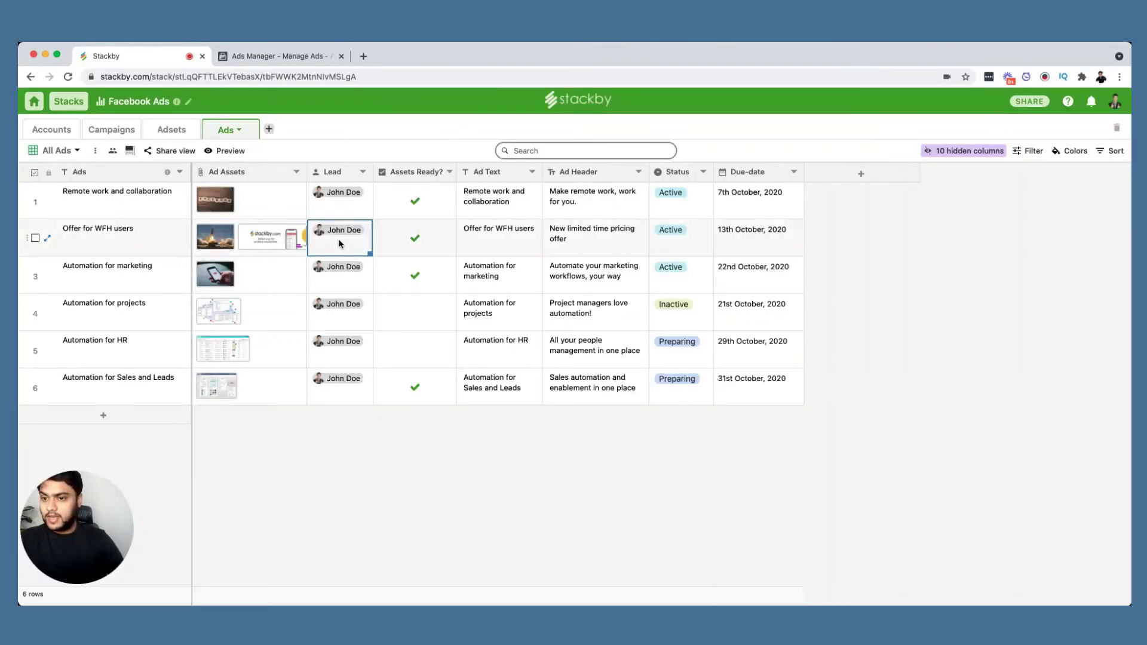
{"action": "double_click", "coordinate": [341, 241]}
{"action": "left_click", "coordinate": [344, 271]}
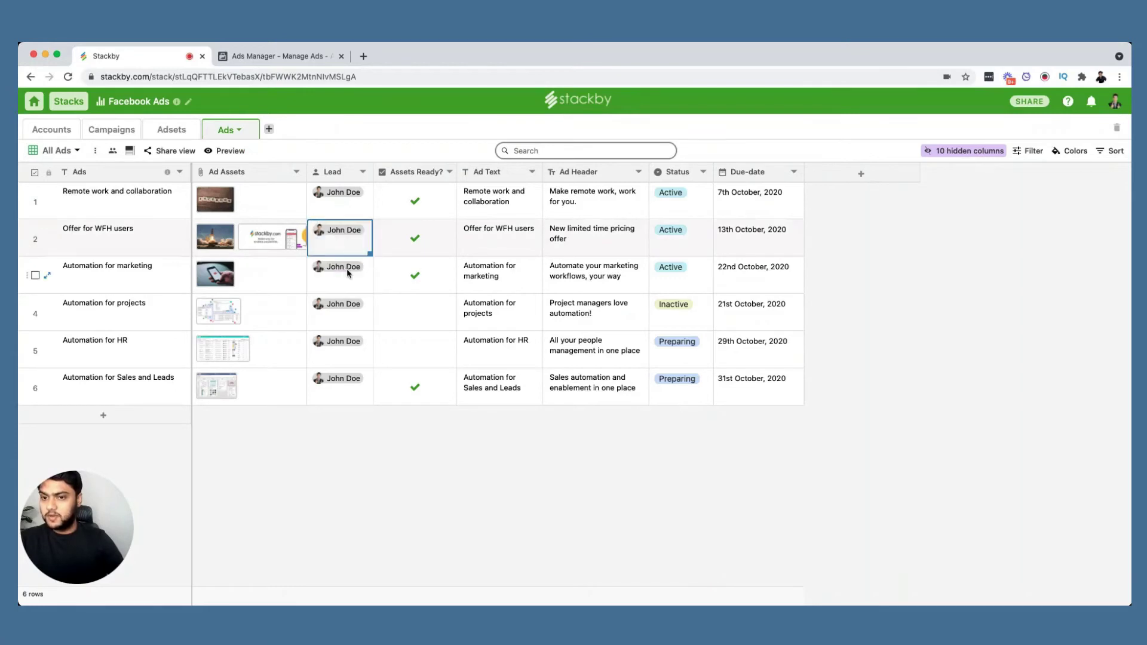
{"action": "left_click", "coordinate": [420, 314]}
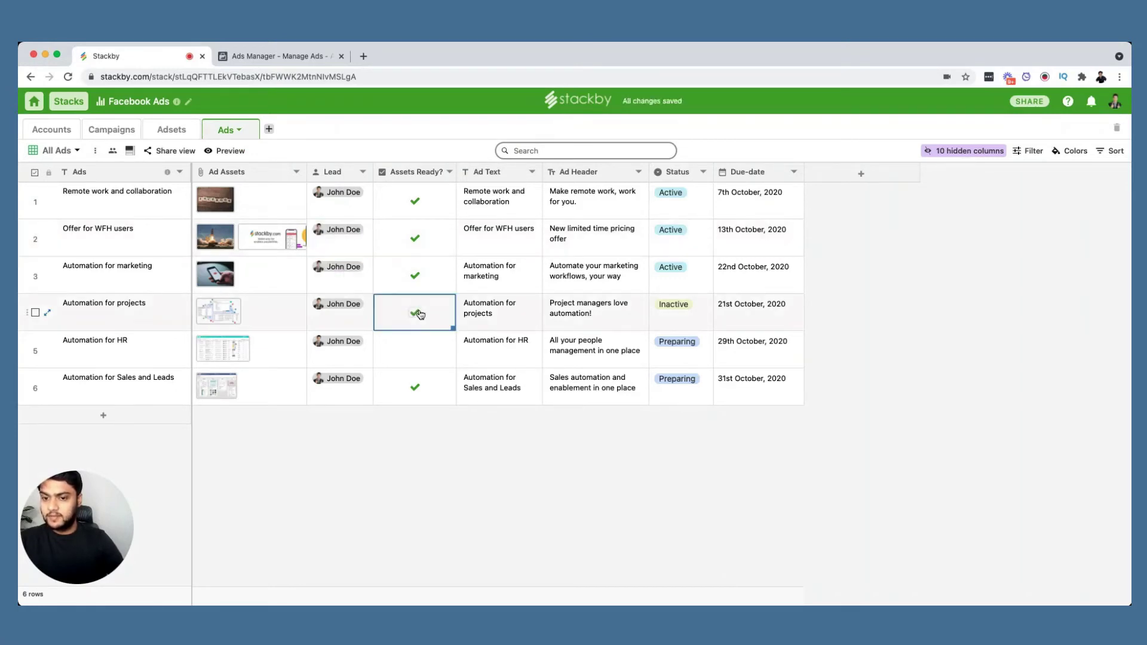
{"action": "left_click", "coordinate": [510, 311]}
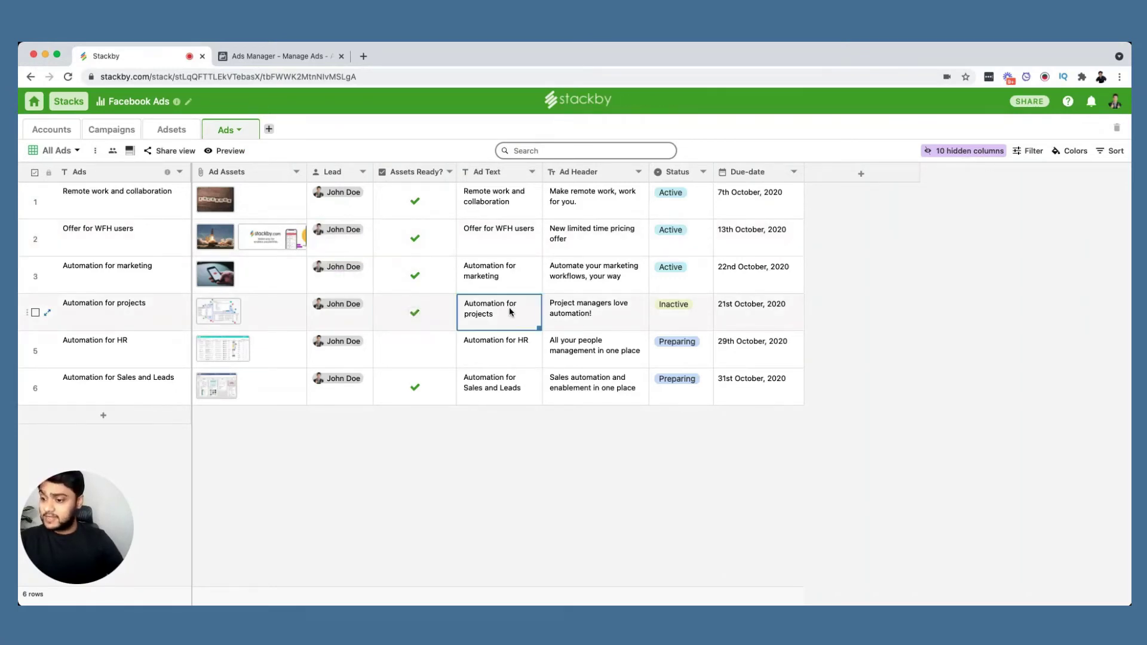
{"action": "left_click", "coordinate": [609, 311]}
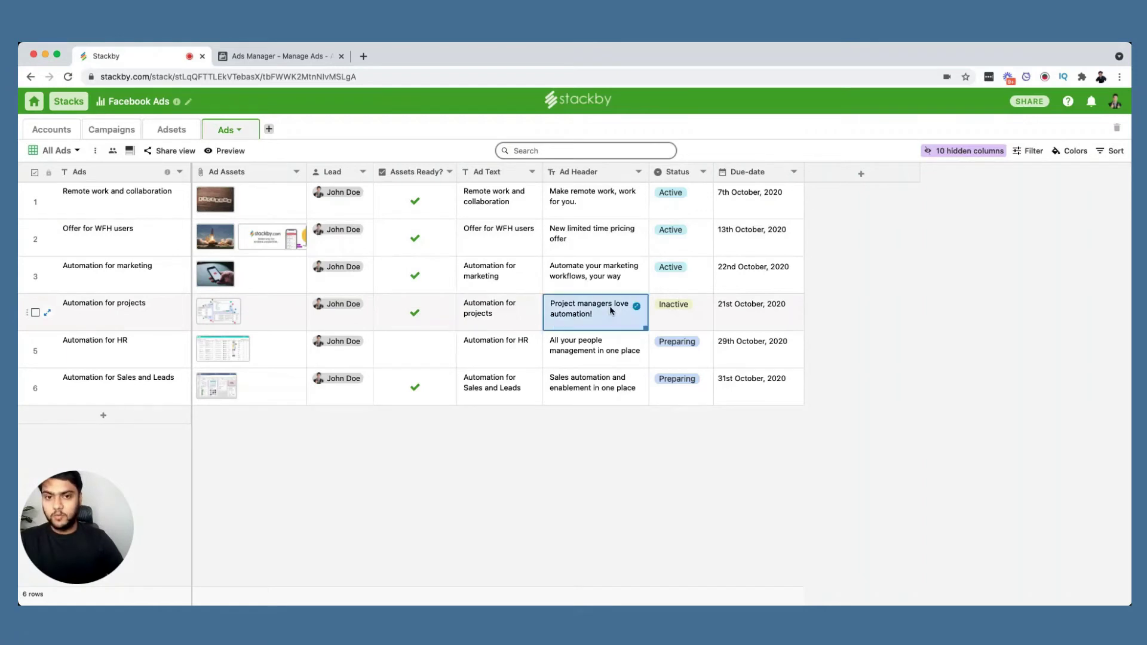
Set the status of "Automation for projects" to Preparing, "Automation for marketing" to Inactive and "Offer for WFH users" to Closed.
{"action": "left_click", "coordinate": [685, 307]}
{"action": "left_click", "coordinate": [685, 307]}
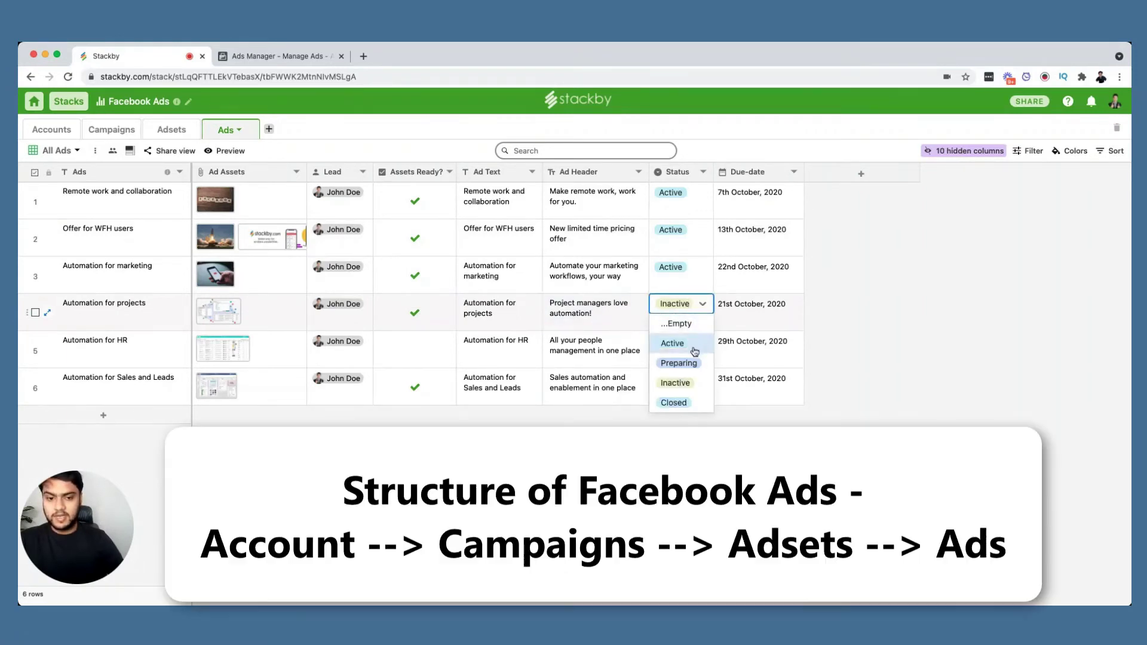
{"action": "left_click", "coordinate": [685, 356]}
{"action": "left_click", "coordinate": [687, 269]}
{"action": "left_click", "coordinate": [686, 269]}
{"action": "left_click", "coordinate": [672, 304]}
{"action": "left_click", "coordinate": [681, 233]}
{"action": "left_click", "coordinate": [681, 233]}
{"action": "left_click", "coordinate": [687, 329]}
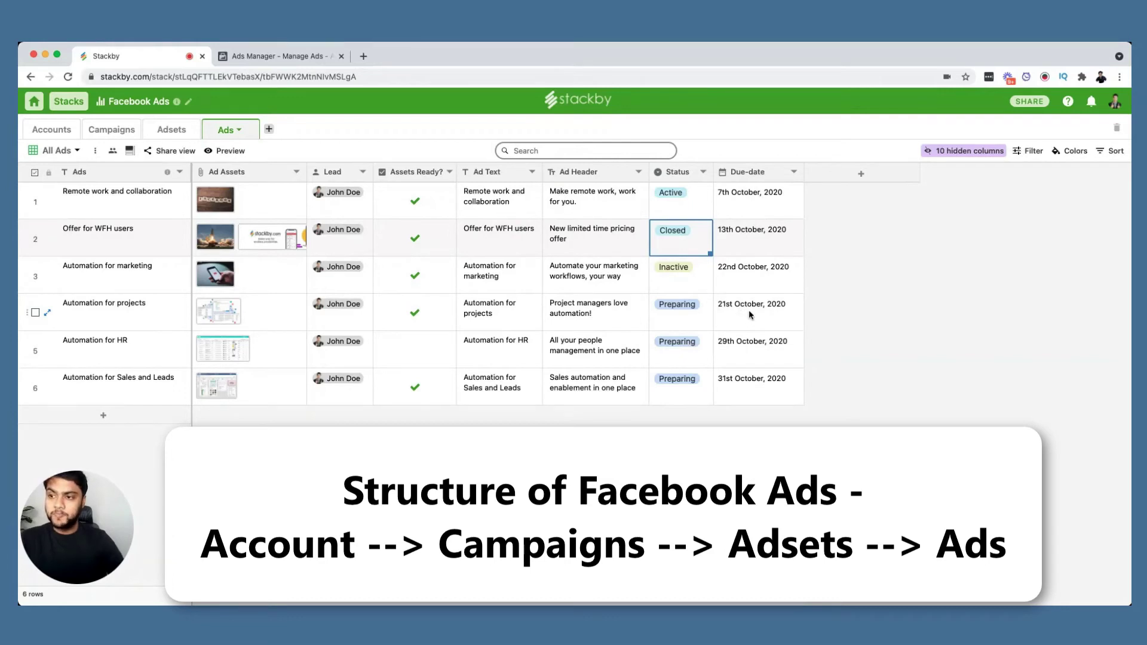
Open the Ads Reporting view of the Ads table and examine the Ad IDs of all ads.
{"action": "left_click", "coordinate": [59, 151]}
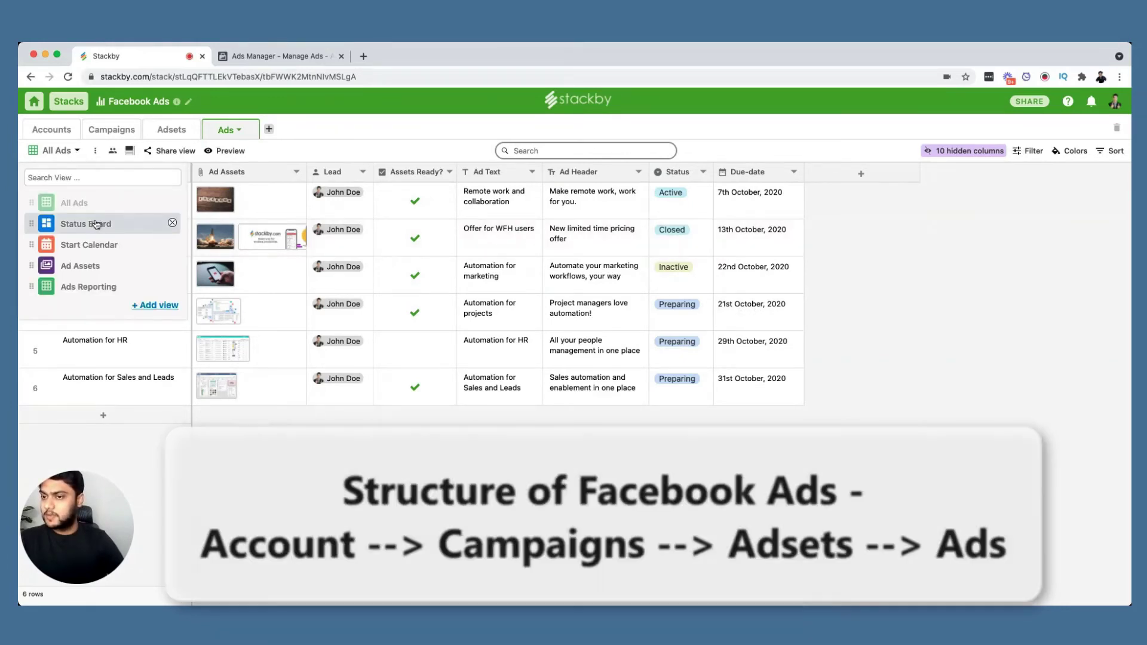
{"action": "left_click", "coordinate": [103, 292]}
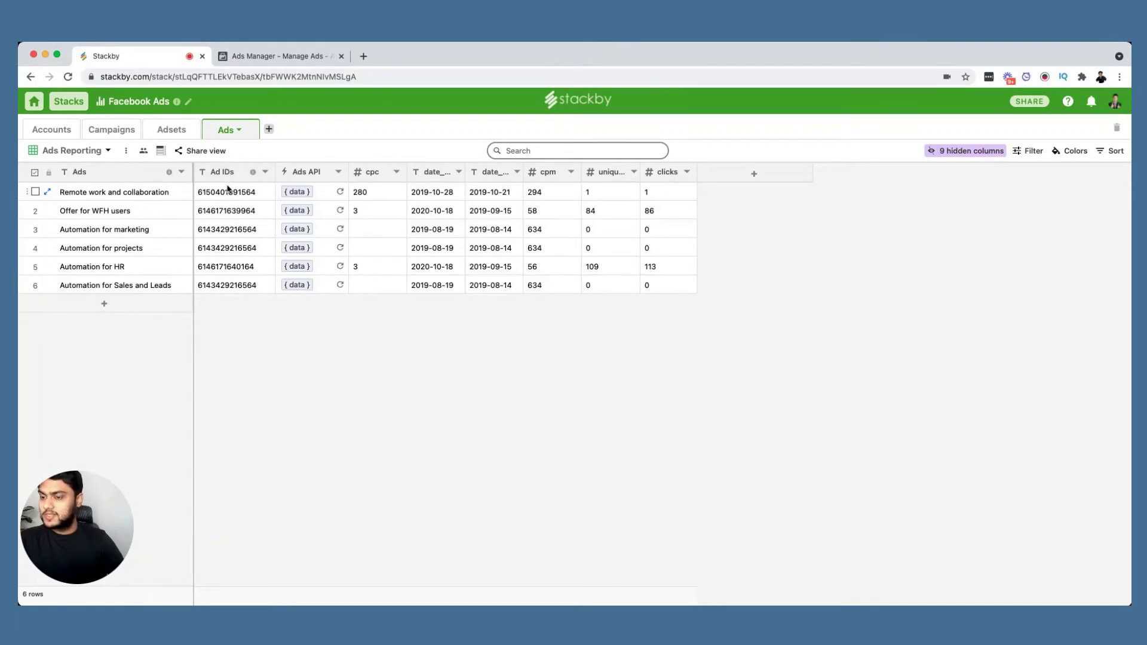
{"action": "left_click_drag", "start_coordinate": [231, 190], "coordinate": [240, 287]}
Switch to Facebook Ads Manager and look up the Ad ID of each ad at the ads level.
{"action": "left_click", "coordinate": [281, 56]}
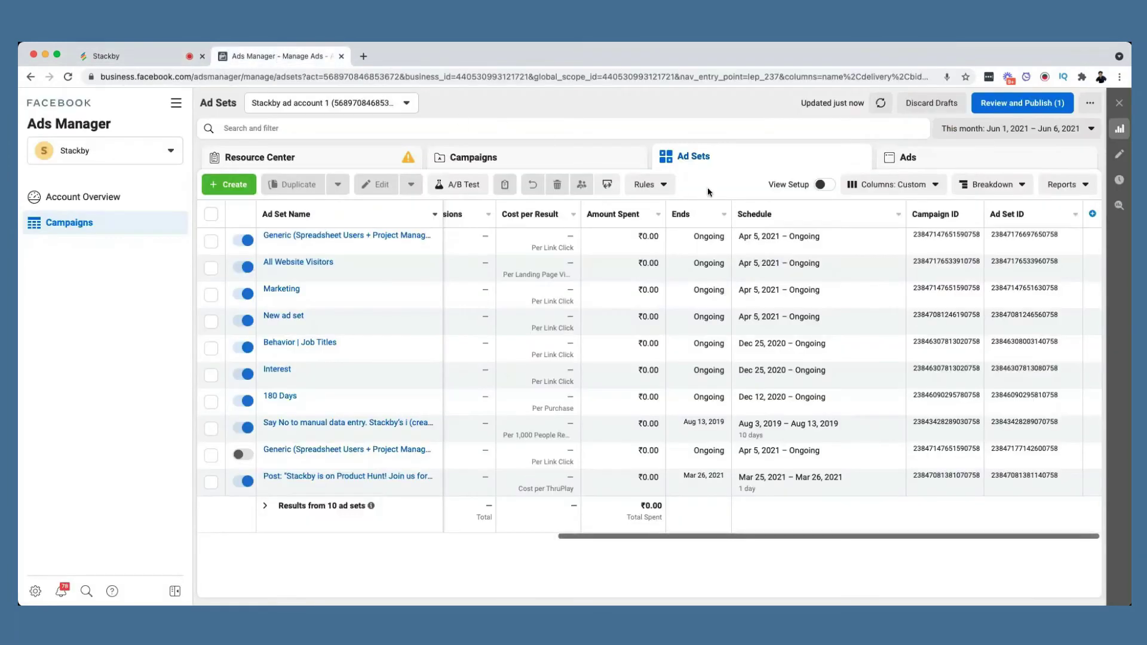
{"action": "left_click", "coordinate": [930, 170]}
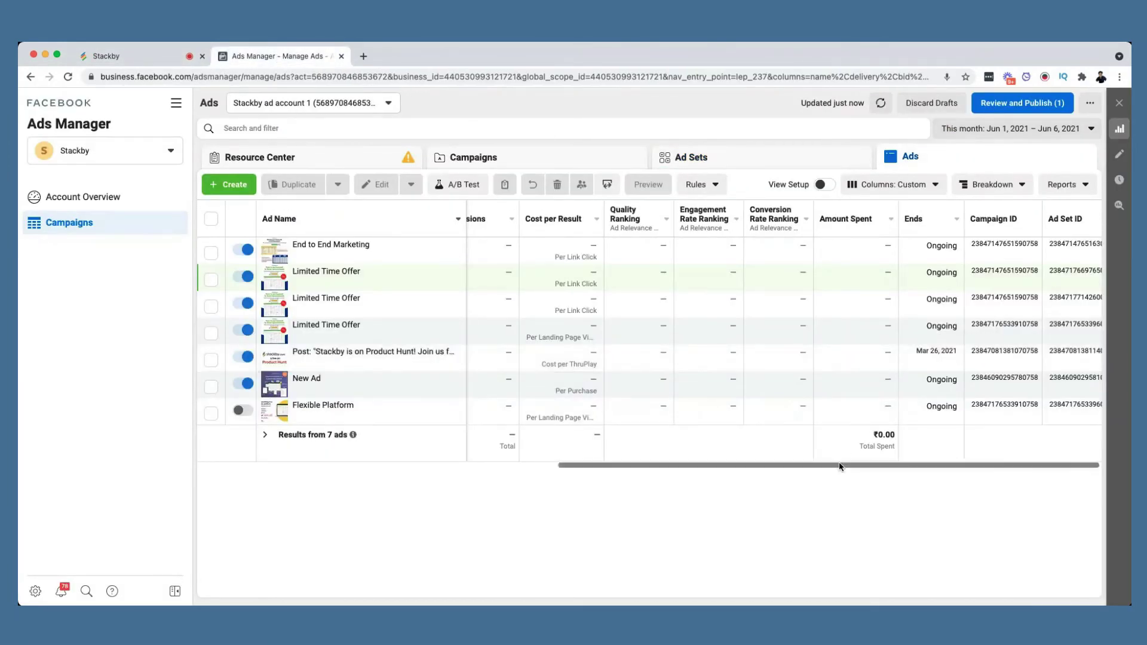
{"action": "scroll", "coordinate": [928, 461], "scroll_direction": "right", "scroll_amount": 3}
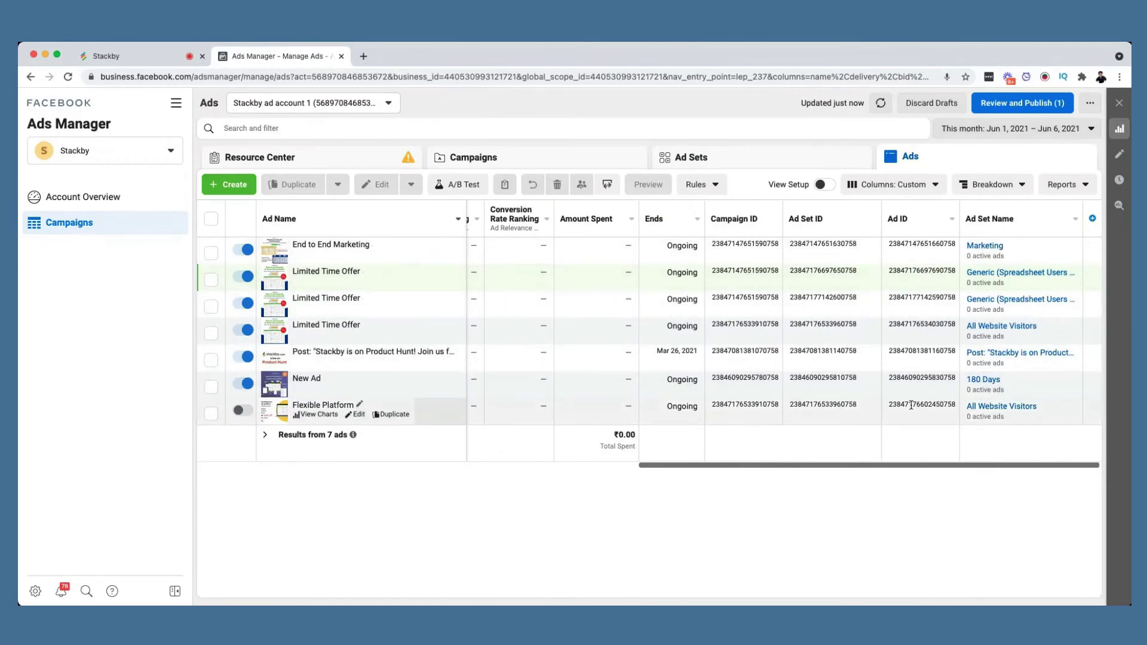
Switch back to Stackby and check which Facebook Ads service and ID column the Ads API column uses, closing its settings without applying.
{"action": "left_click", "coordinate": [148, 57]}
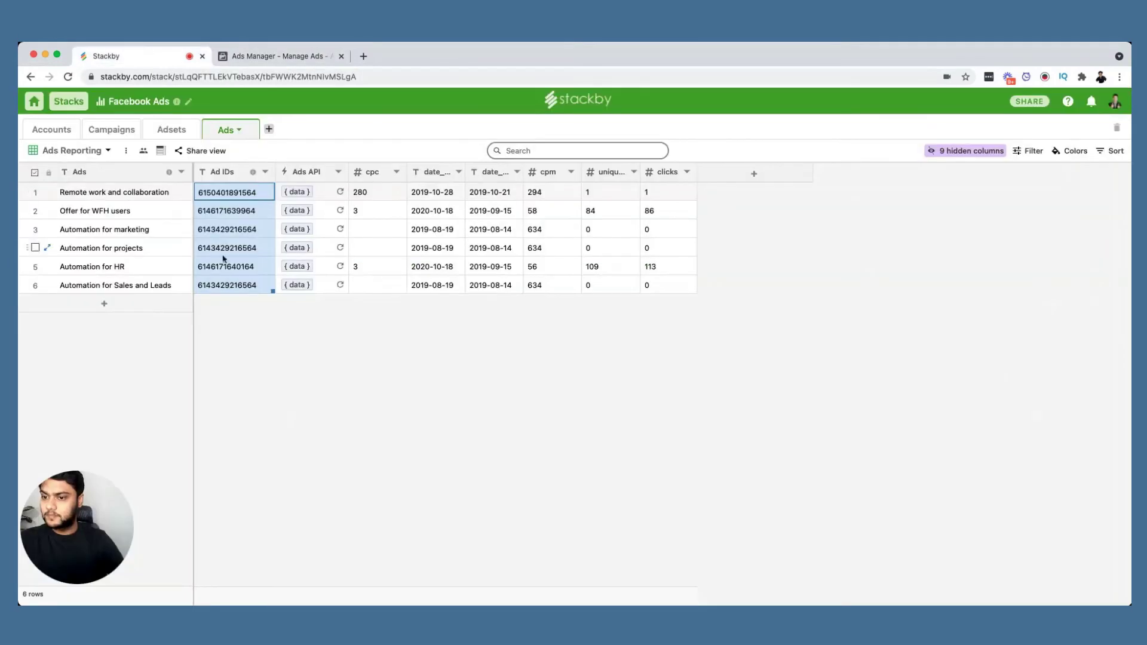
{"action": "left_click", "coordinate": [233, 267]}
{"action": "left_click", "coordinate": [233, 286]}
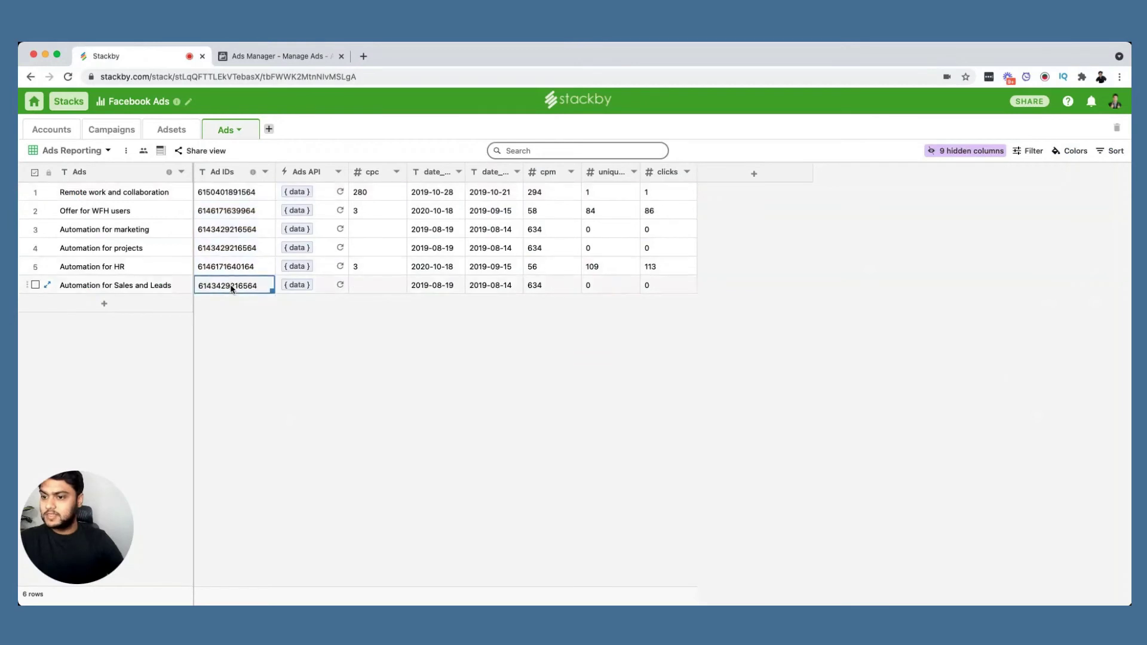
{"action": "double_click", "coordinate": [306, 172]}
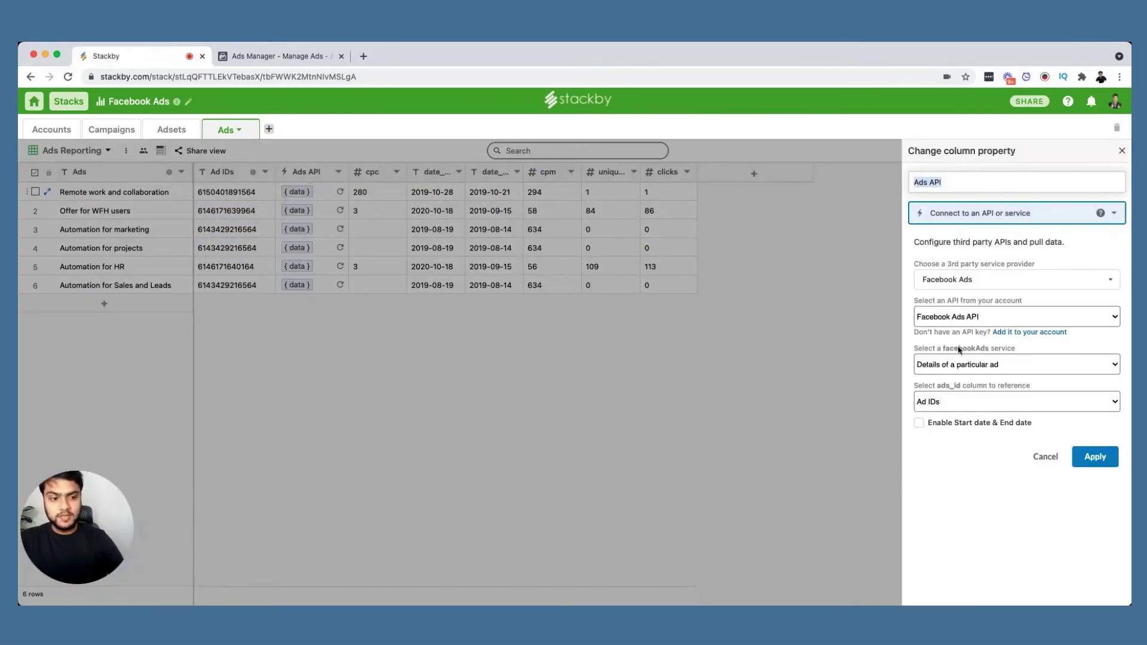
{"action": "left_click", "coordinate": [954, 368]}
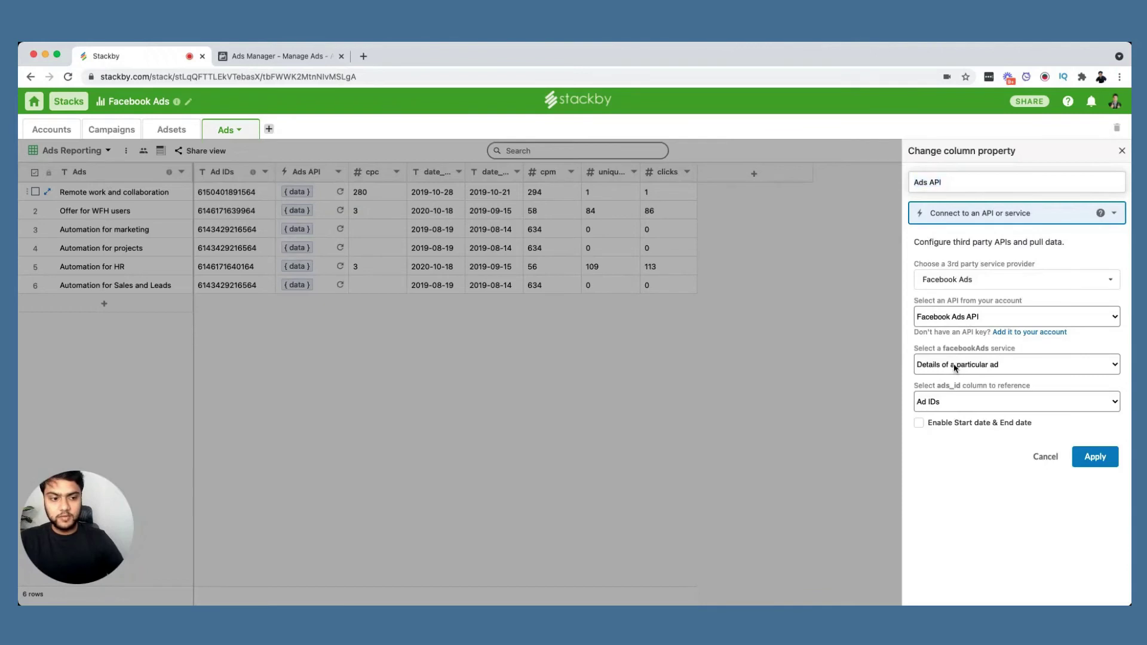
{"action": "left_click", "coordinate": [954, 368]}
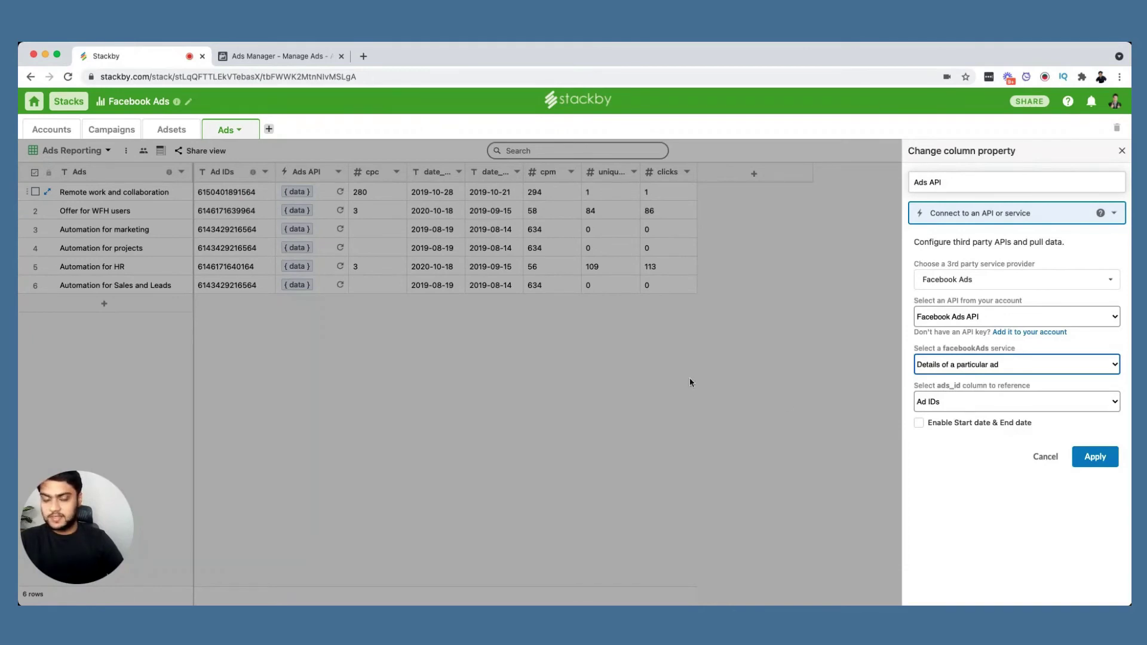
{"action": "left_click", "coordinate": [1040, 456]}
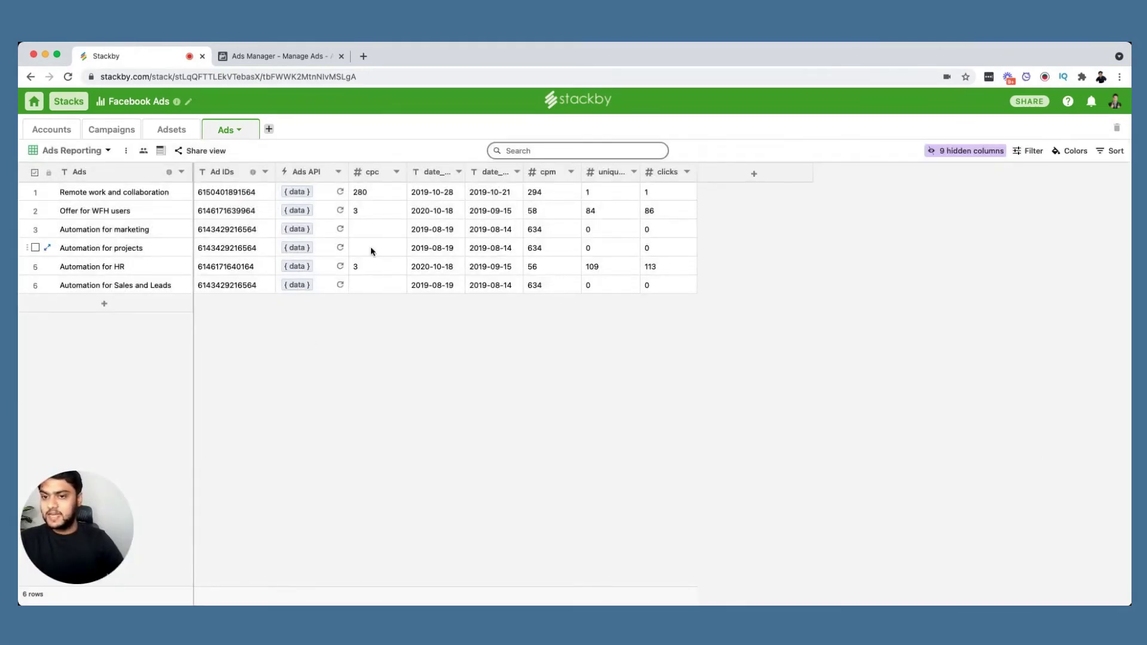
Try selecting unique_clicks, clicks, cpm and cpc from the Ads API data of "Automation for HR", closing it without creating columns.
{"action": "left_click", "coordinate": [298, 266]}
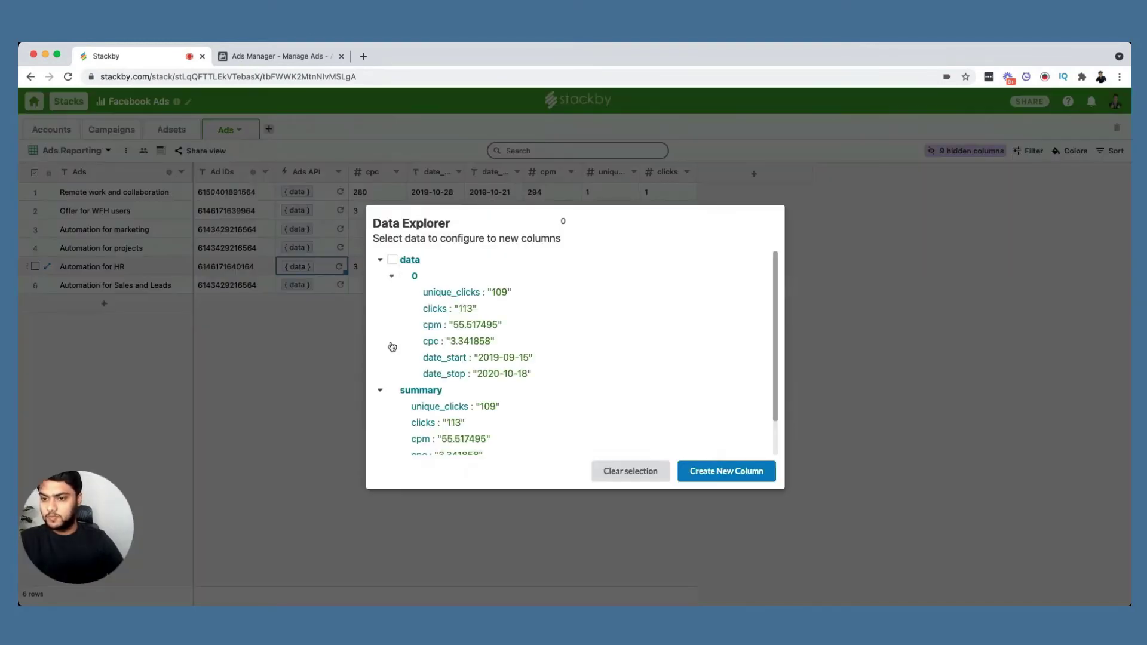
{"action": "left_click", "coordinate": [415, 292]}
{"action": "left_click", "coordinate": [416, 308]}
{"action": "left_click", "coordinate": [415, 324]}
{"action": "left_click", "coordinate": [415, 340]}
{"action": "scroll", "coordinate": [423, 420], "scroll_direction": "down", "scroll_amount": 2}
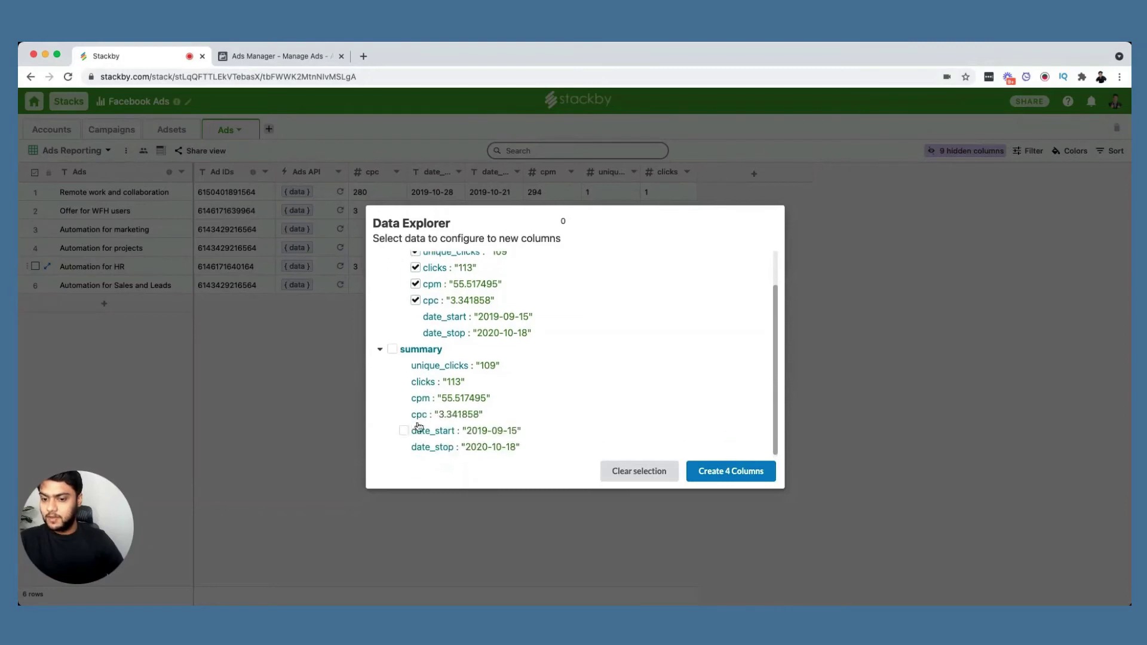
{"action": "scroll", "coordinate": [403, 416], "scroll_direction": "up", "scroll_amount": 2}
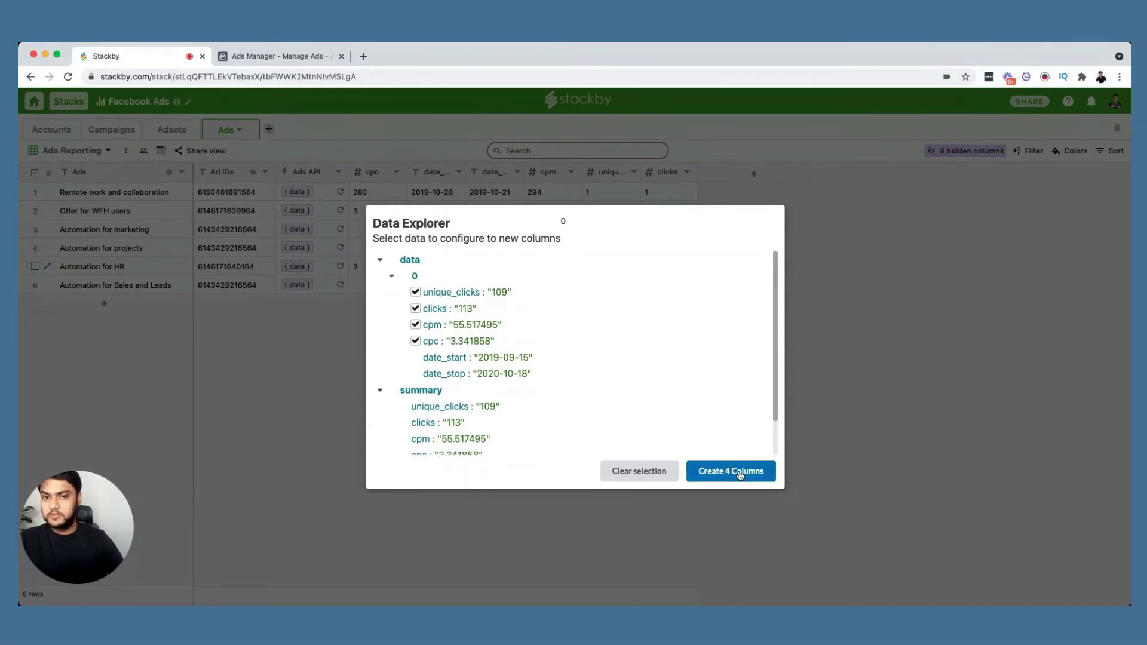
{"action": "left_click", "coordinate": [878, 410]}
{"action": "left_click_drag", "start_coordinate": [382, 192], "coordinate": [378, 279]}
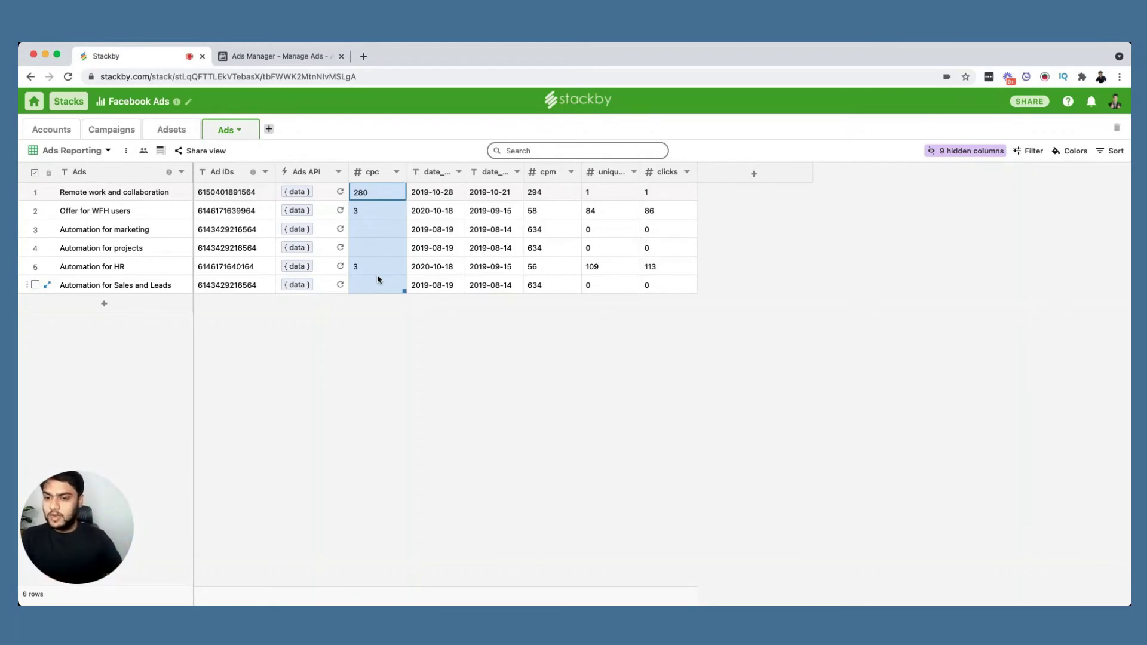
{"action": "left_click", "coordinate": [375, 271]}
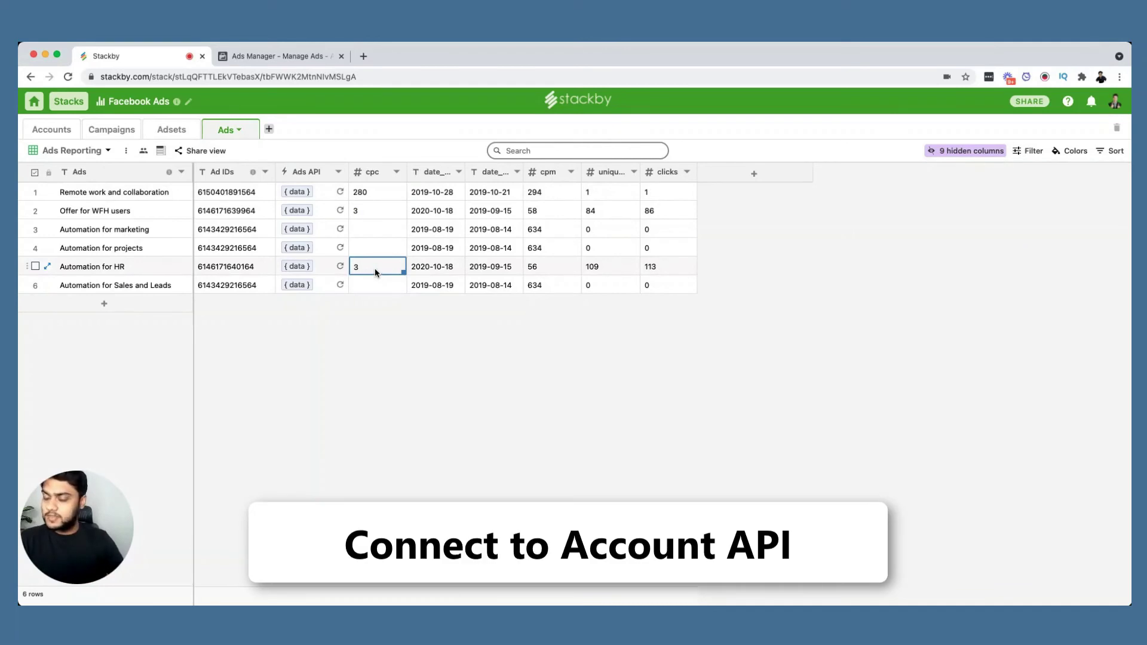
Open the Status Board view of the Ads table and hide Assets Ready?, Ad Text and Ad Header on the cards.
{"action": "left_click", "coordinate": [107, 152]}
{"action": "left_click", "coordinate": [118, 222]}
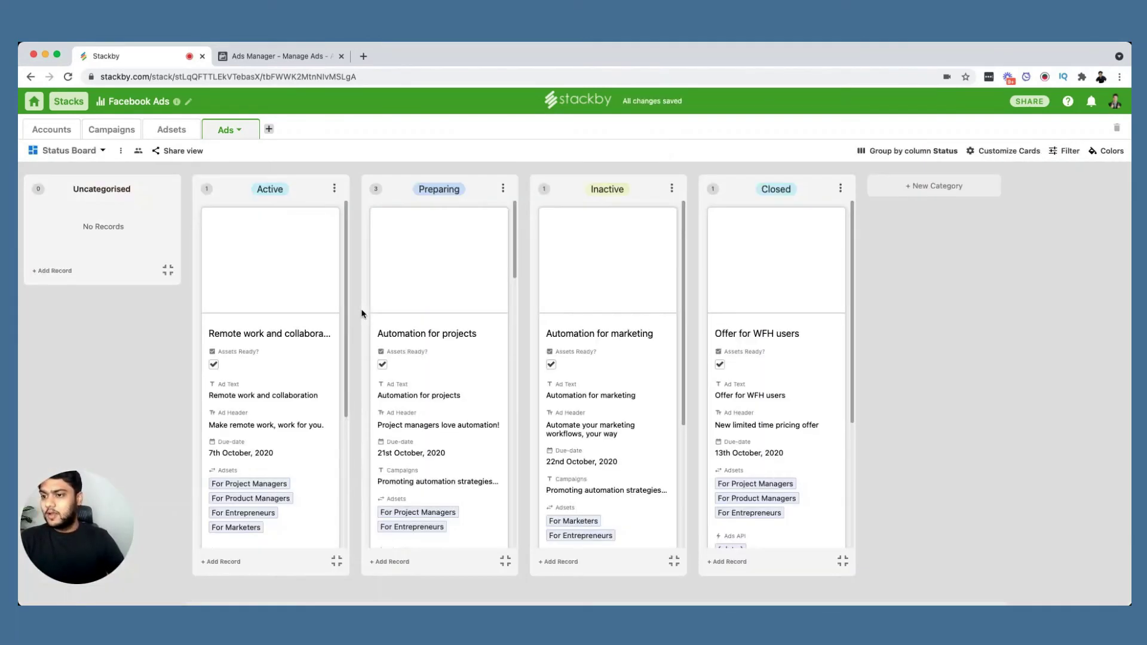
{"action": "left_click", "coordinate": [1006, 151]}
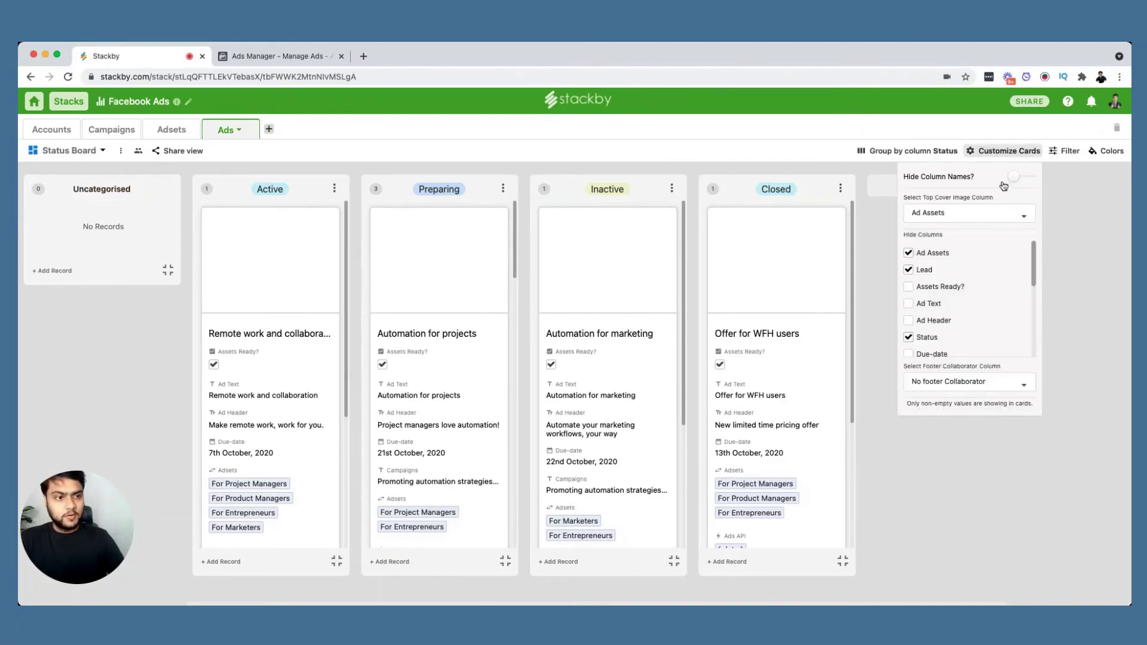
{"action": "left_click", "coordinate": [925, 289]}
{"action": "left_click", "coordinate": [925, 305]}
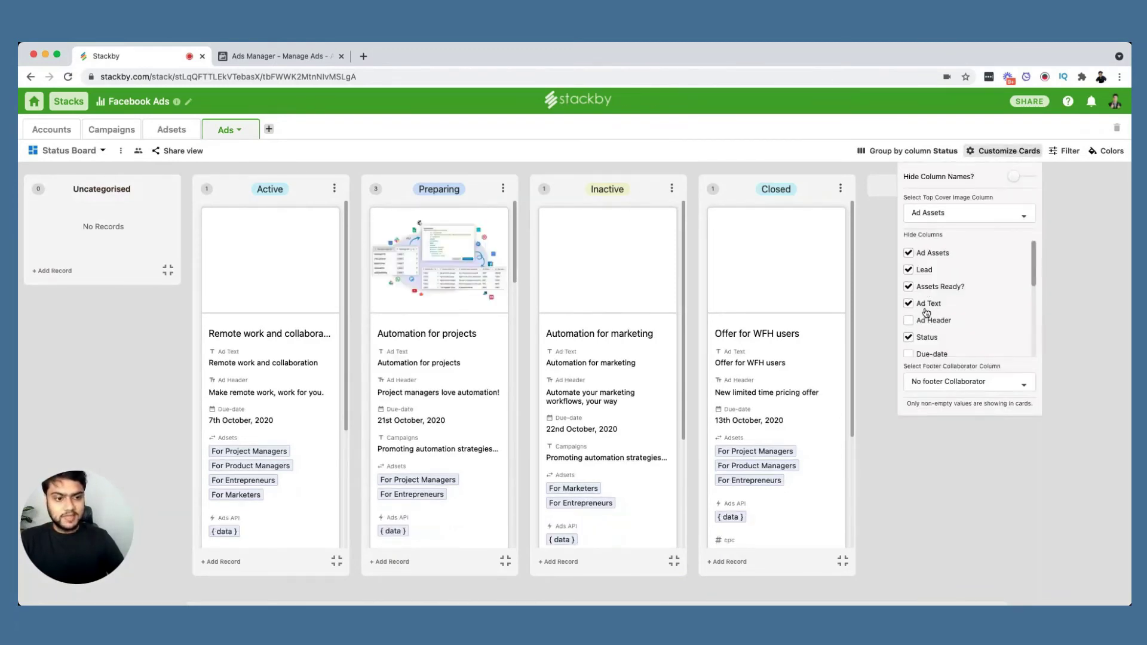
{"action": "left_click", "coordinate": [923, 323]}
Hide Adsets, Ads API, cpc, date_stop, date_start, cpm, unique_clicks and clicks on the Status Board cards.
{"action": "scroll", "coordinate": [926, 325], "scroll_direction": "down", "scroll_amount": 3}
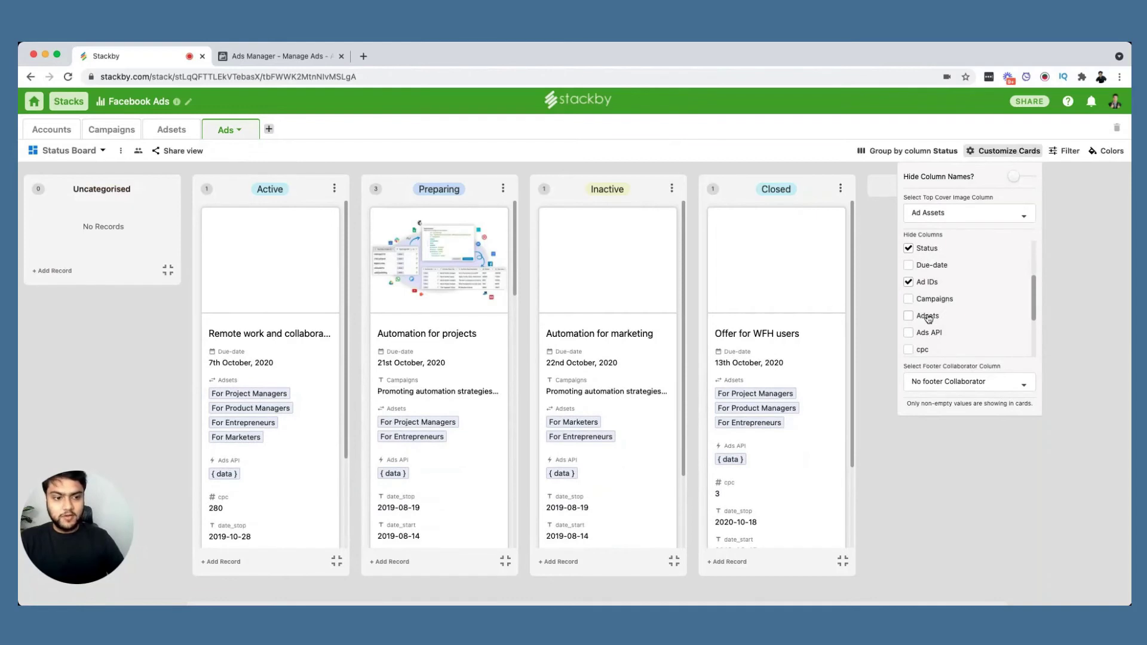
{"action": "left_click", "coordinate": [928, 316]}
{"action": "left_click", "coordinate": [926, 332]}
{"action": "left_click", "coordinate": [923, 350]}
{"action": "scroll", "coordinate": [925, 323], "scroll_direction": "down", "scroll_amount": 3}
{"action": "left_click", "coordinate": [926, 276]}
{"action": "left_click", "coordinate": [923, 293]}
{"action": "left_click", "coordinate": [920, 309]}
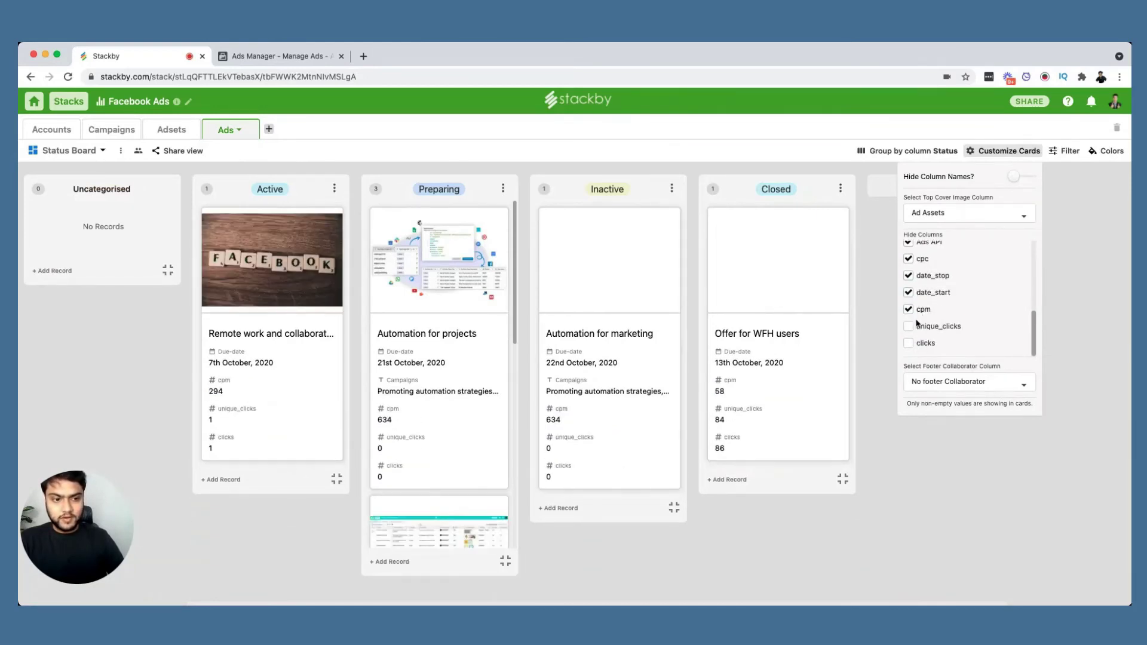
{"action": "left_click", "coordinate": [917, 326]}
{"action": "left_click", "coordinate": [917, 343]}
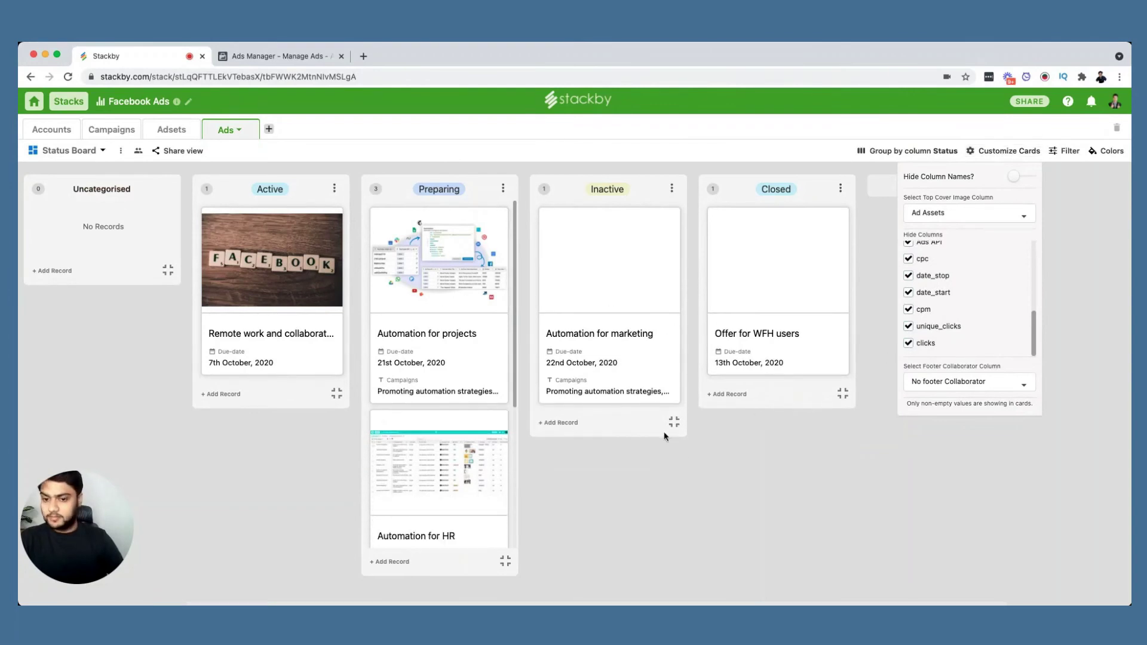
{"action": "left_click", "coordinate": [660, 433]}
Move the "Automation for projects" and "Automation for HR" cards from Preparing to Inactive.
{"action": "left_click_drag", "start_coordinate": [494, 333], "coordinate": [603, 280]}
{"action": "left_click_drag", "start_coordinate": [441, 308], "coordinate": [585, 252]}
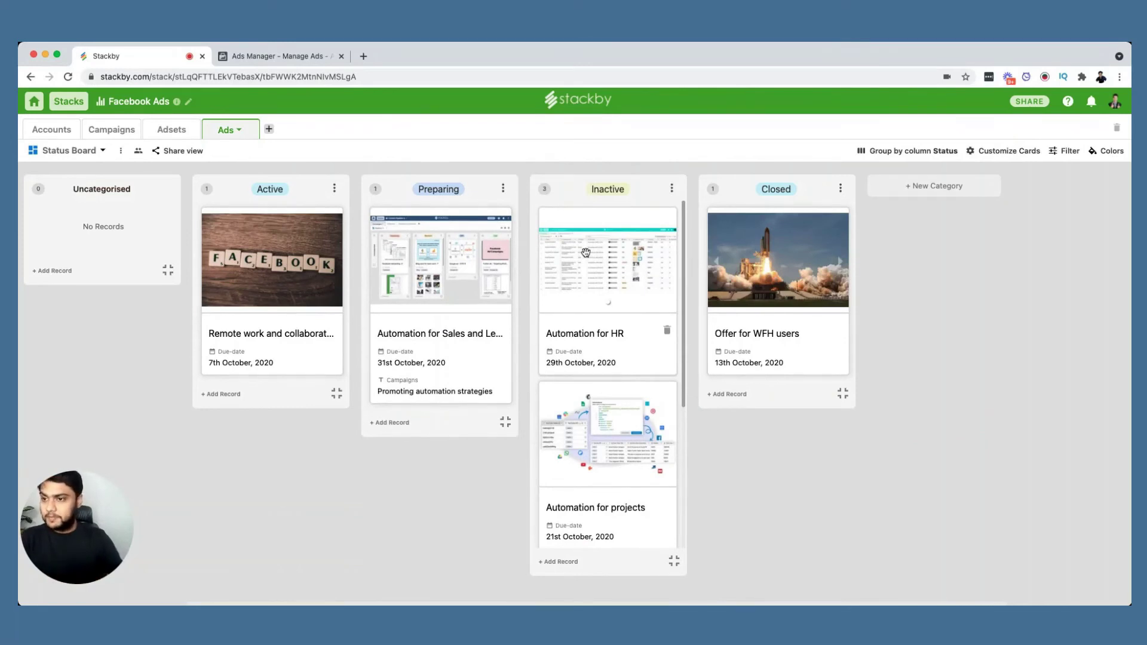
In the Start Calendar view, reschedule "Automation for marketing" to 17 October 2020 and keep the entries colored by Status.
{"action": "left_click", "coordinate": [102, 153]}
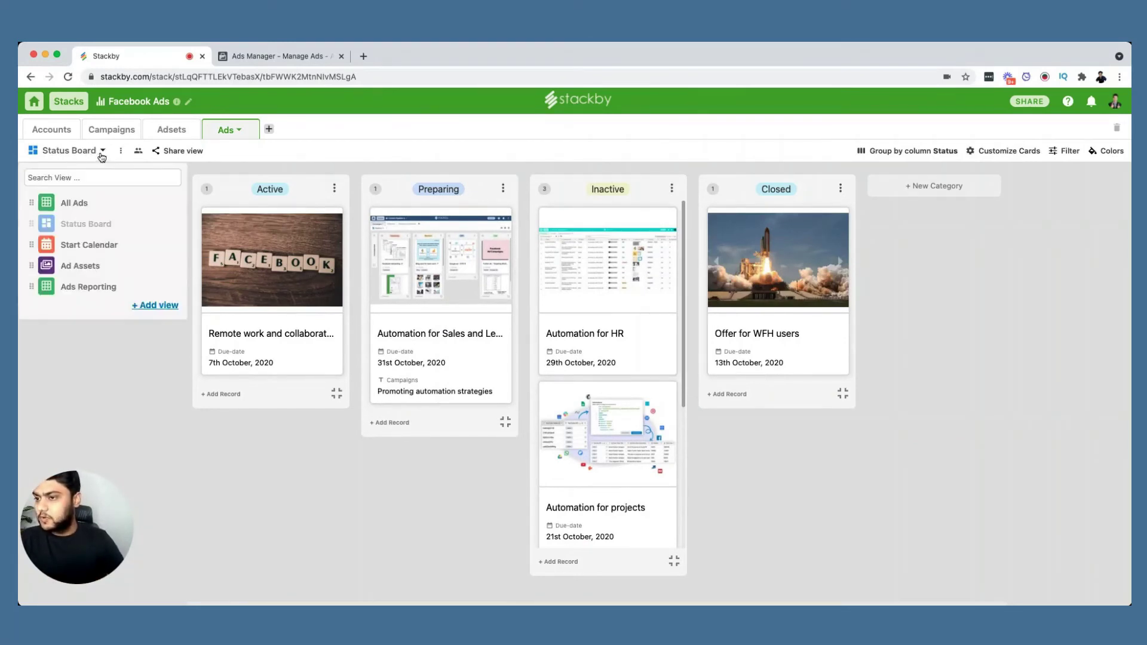
{"action": "left_click", "coordinate": [113, 245]}
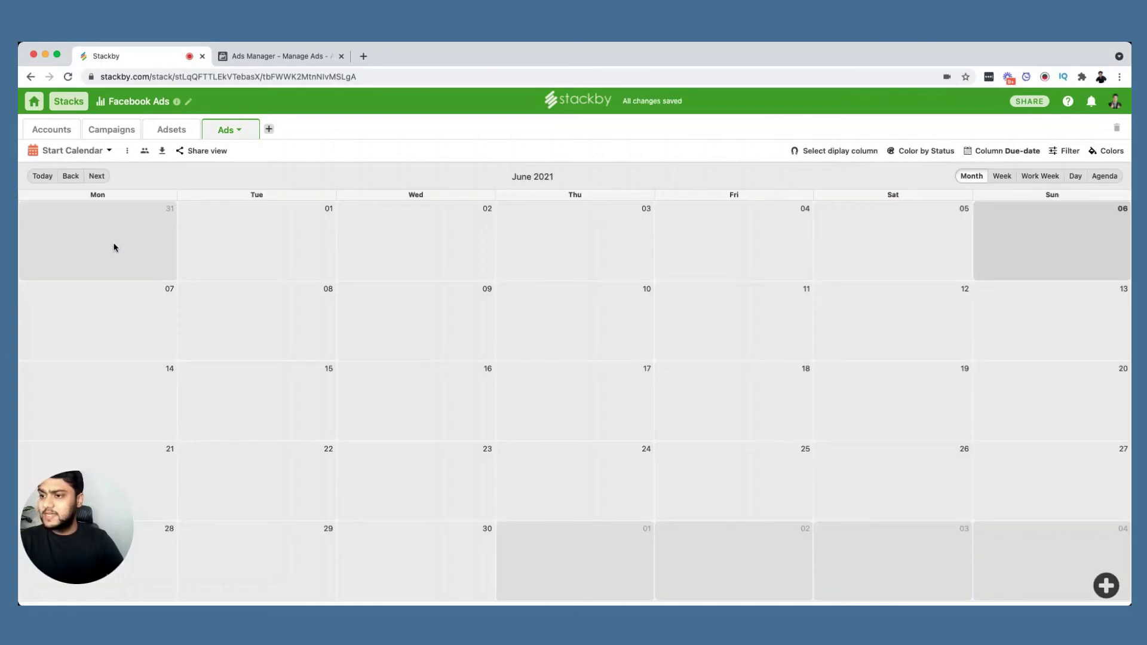
{"action": "left_click", "coordinate": [71, 177]}
{"action": "left_click", "coordinate": [72, 177]}
{"action": "left_click", "coordinate": [72, 178]}
{"action": "left_click", "coordinate": [72, 177]}
{"action": "left_click", "coordinate": [73, 178]}
{"action": "left_click", "coordinate": [72, 178]}
{"action": "left_click", "coordinate": [73, 179]}
{"action": "left_click", "coordinate": [73, 179]}
{"action": "left_click", "coordinate": [72, 180]}
{"action": "left_click", "coordinate": [96, 177]}
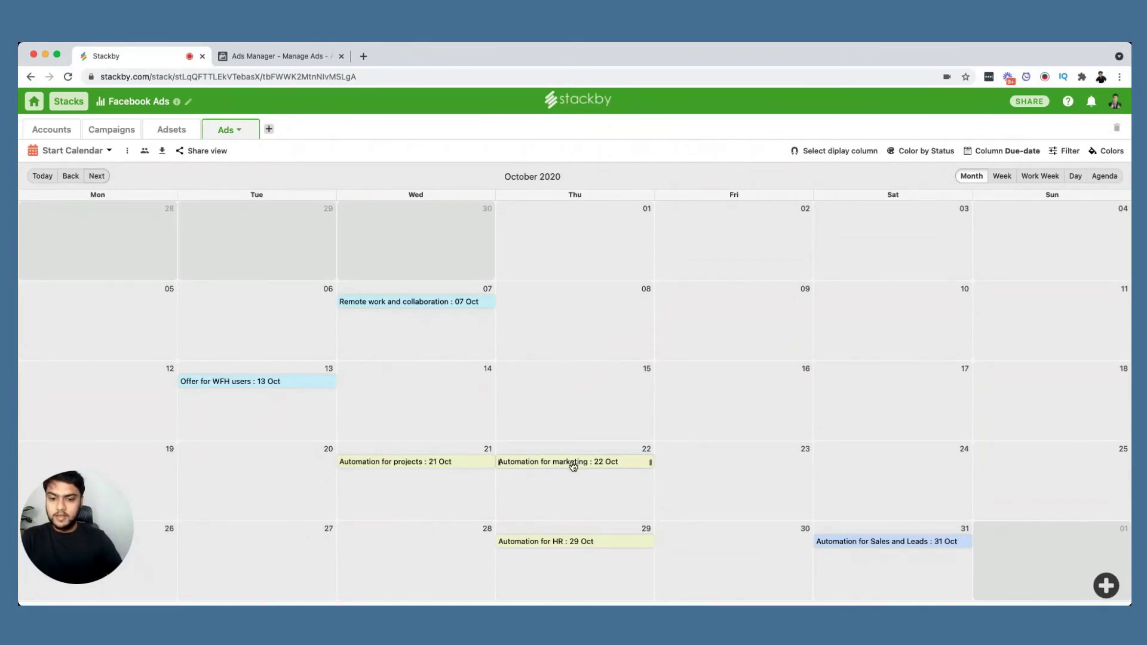
{"action": "left_click_drag", "start_coordinate": [574, 466], "coordinate": [890, 380]}
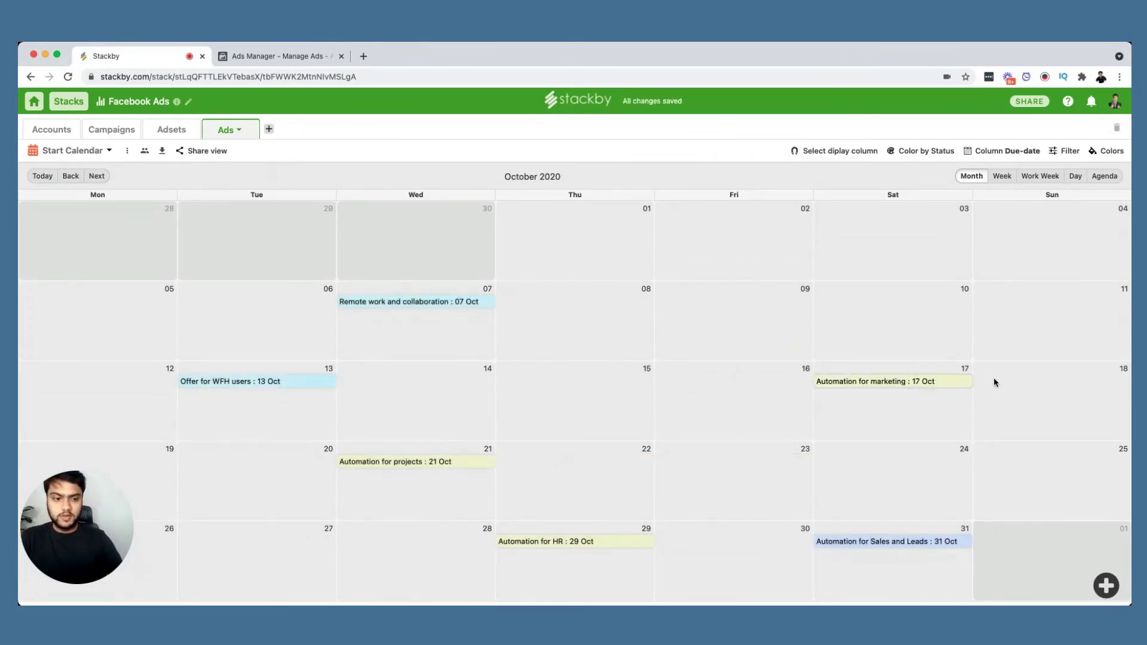
{"action": "left_click", "coordinate": [920, 151]}
{"action": "left_click", "coordinate": [865, 177]}
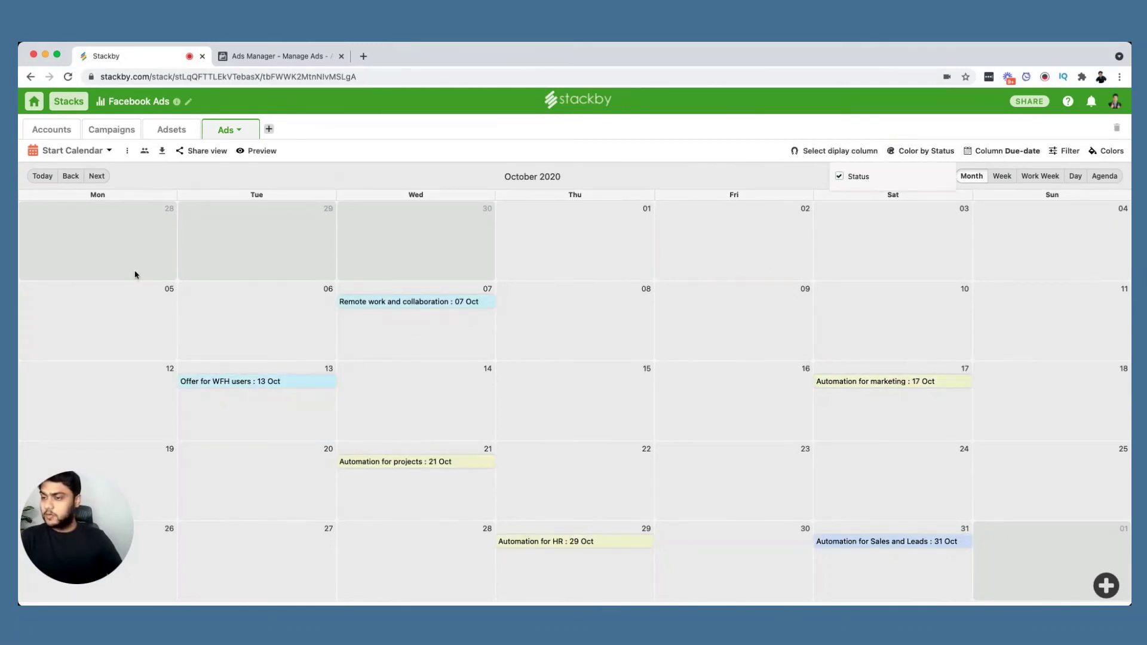
Review the All Ads and Ads Reporting views of the Ads table and the metrics in the Campaigns table.
{"action": "left_click", "coordinate": [109, 152]}
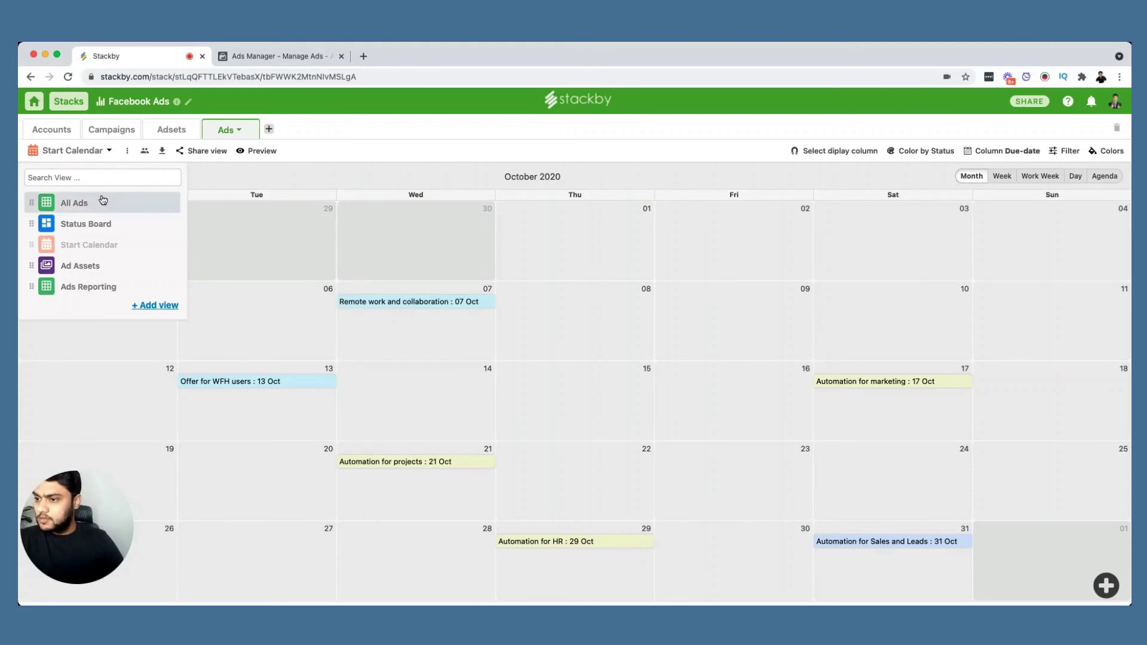
{"action": "left_click", "coordinate": [96, 201]}
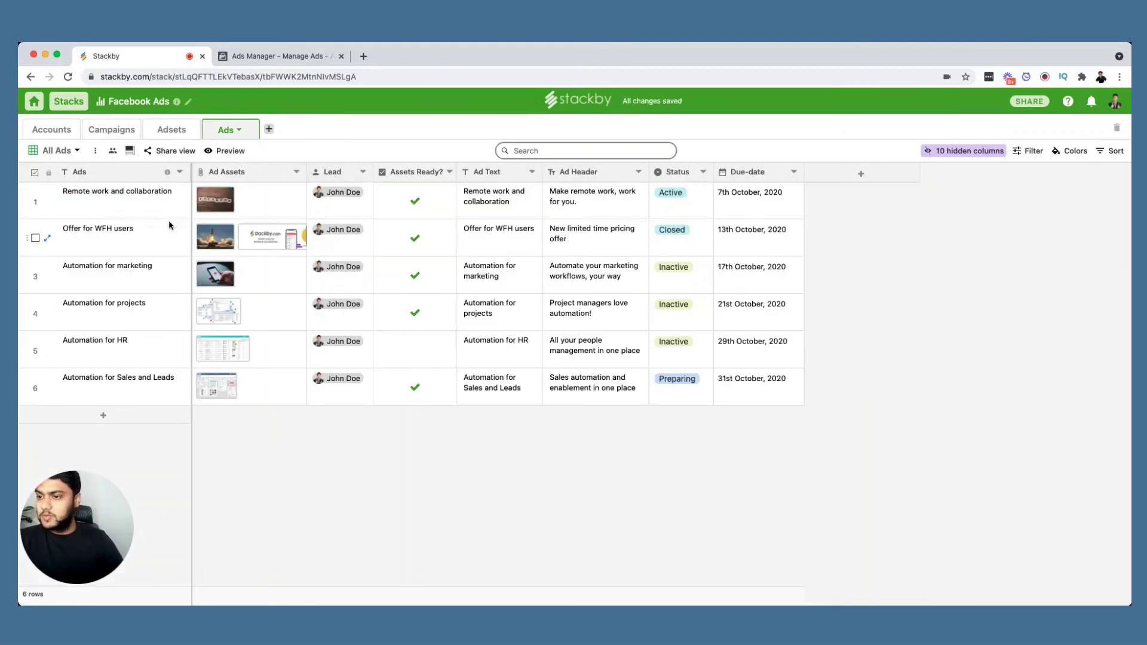
{"action": "left_click", "coordinate": [77, 153]}
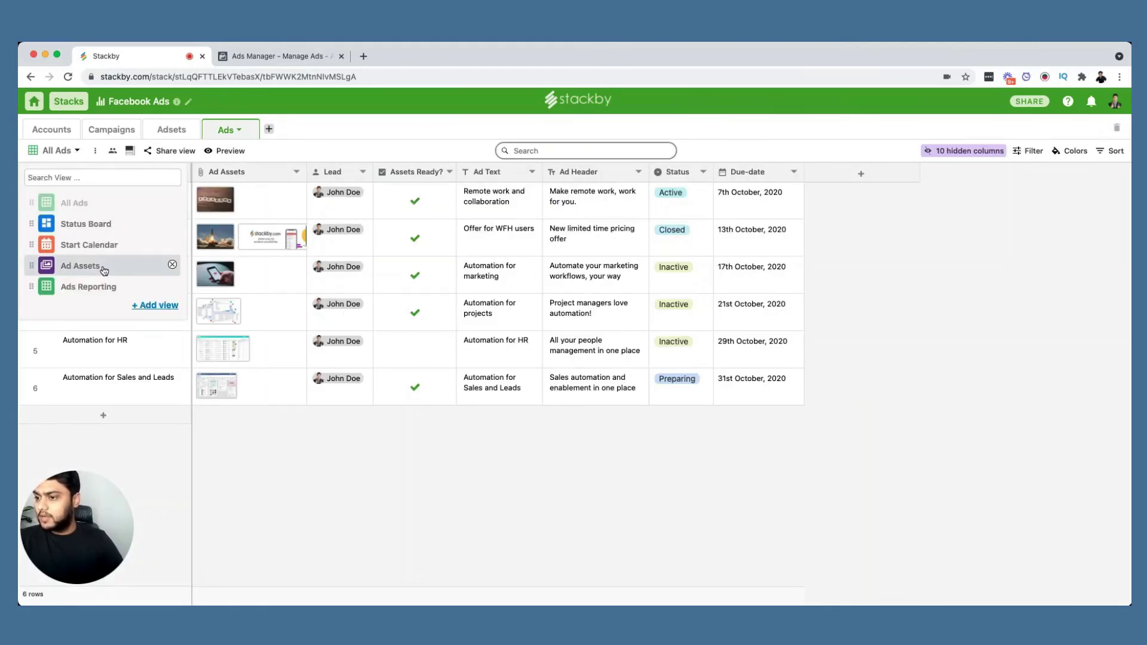
{"action": "left_click", "coordinate": [105, 287]}
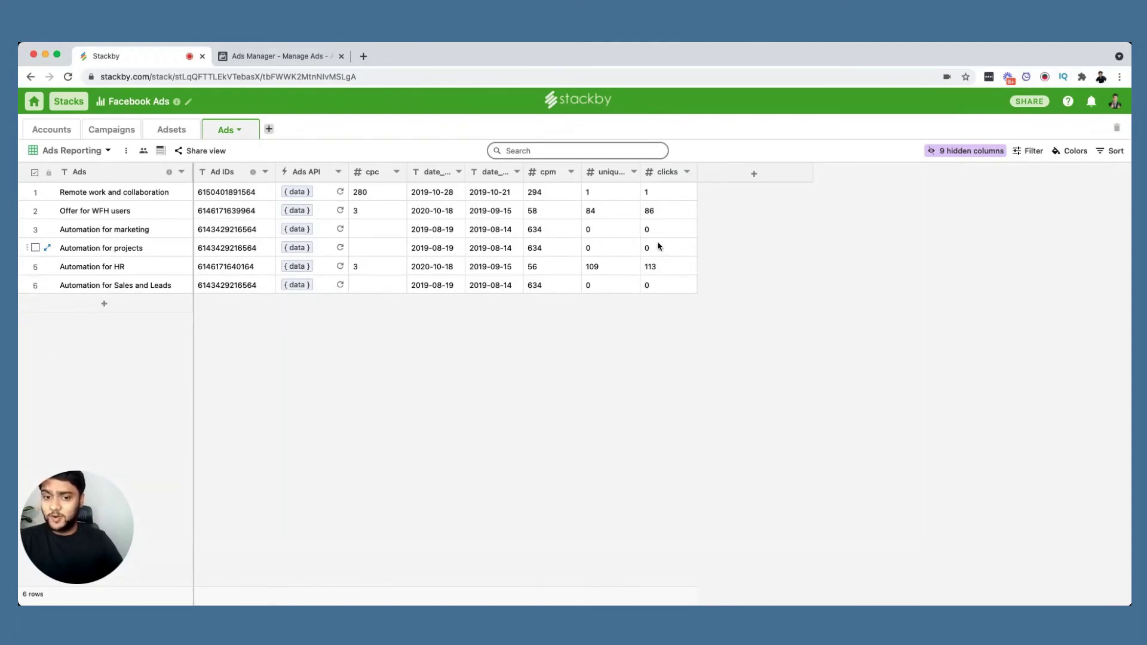
{"action": "left_click", "coordinate": [117, 129]}
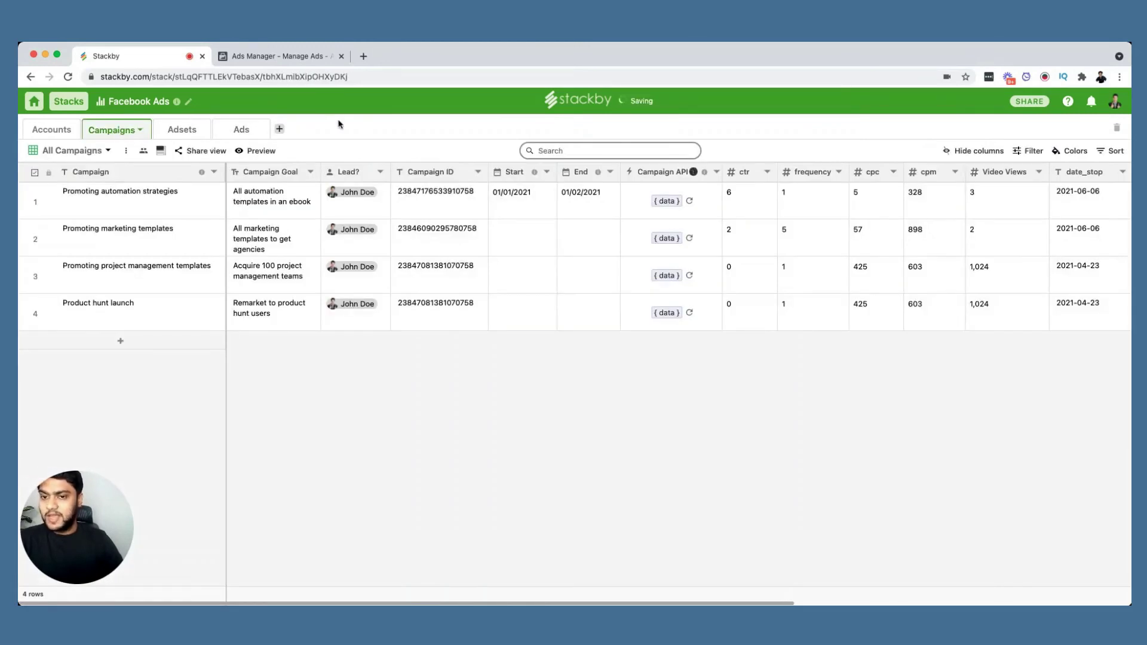
Open the Accounts table, and switch to Facebook Ads Manager to look up the ad account's ID.
{"action": "left_click", "coordinate": [55, 130]}
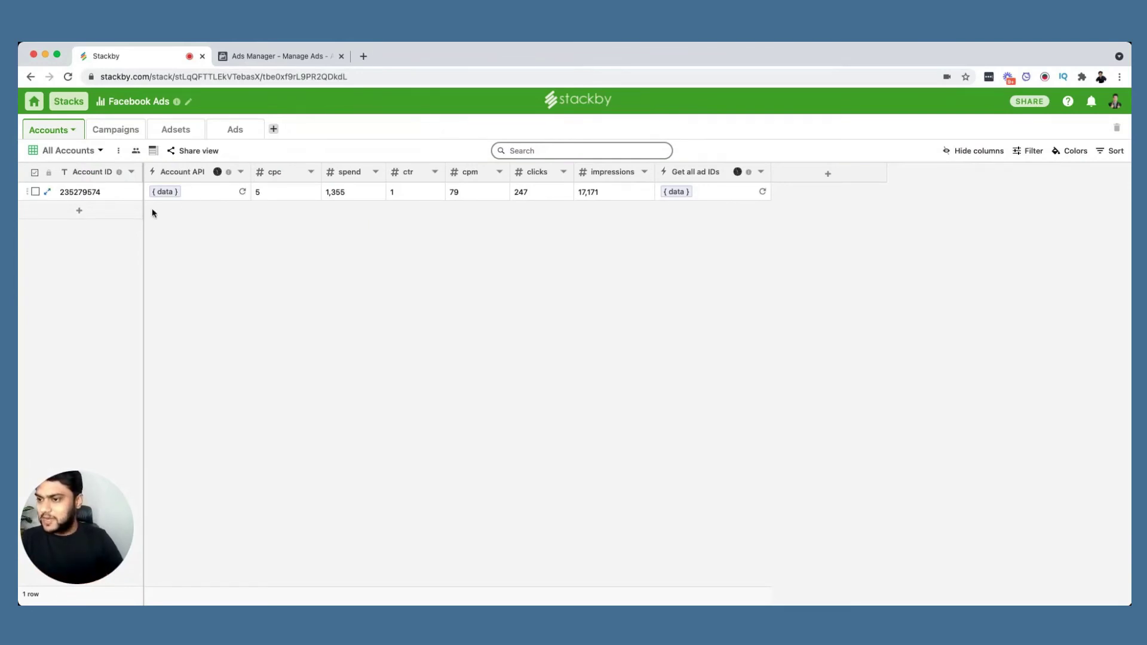
{"action": "left_click", "coordinate": [273, 56]}
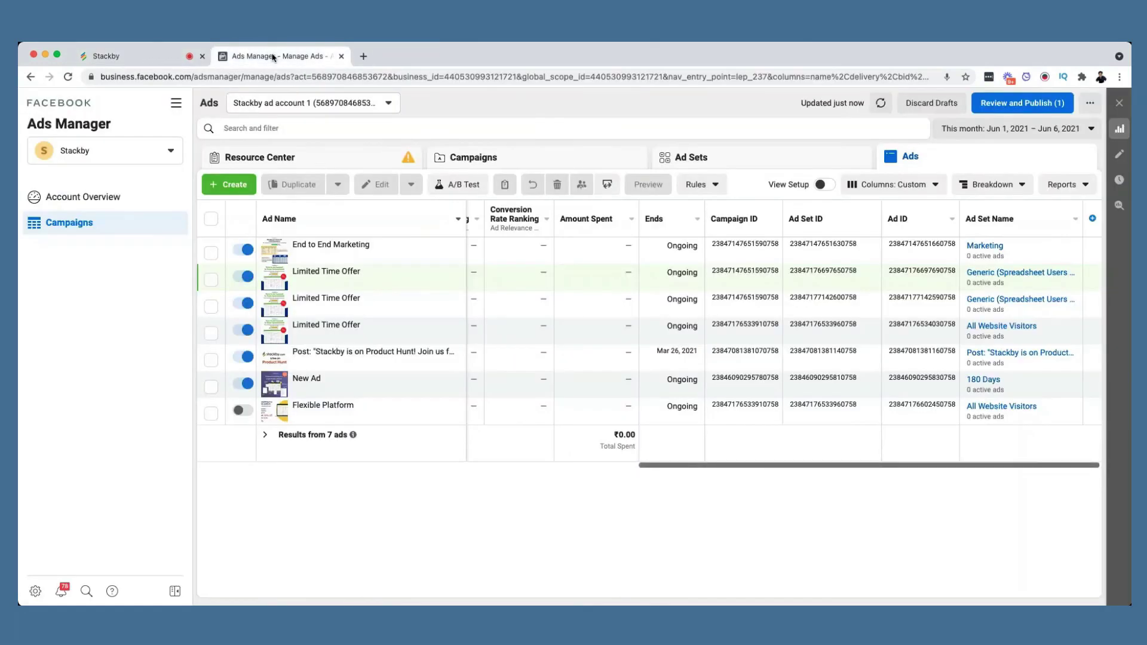
{"action": "left_click", "coordinate": [344, 106]}
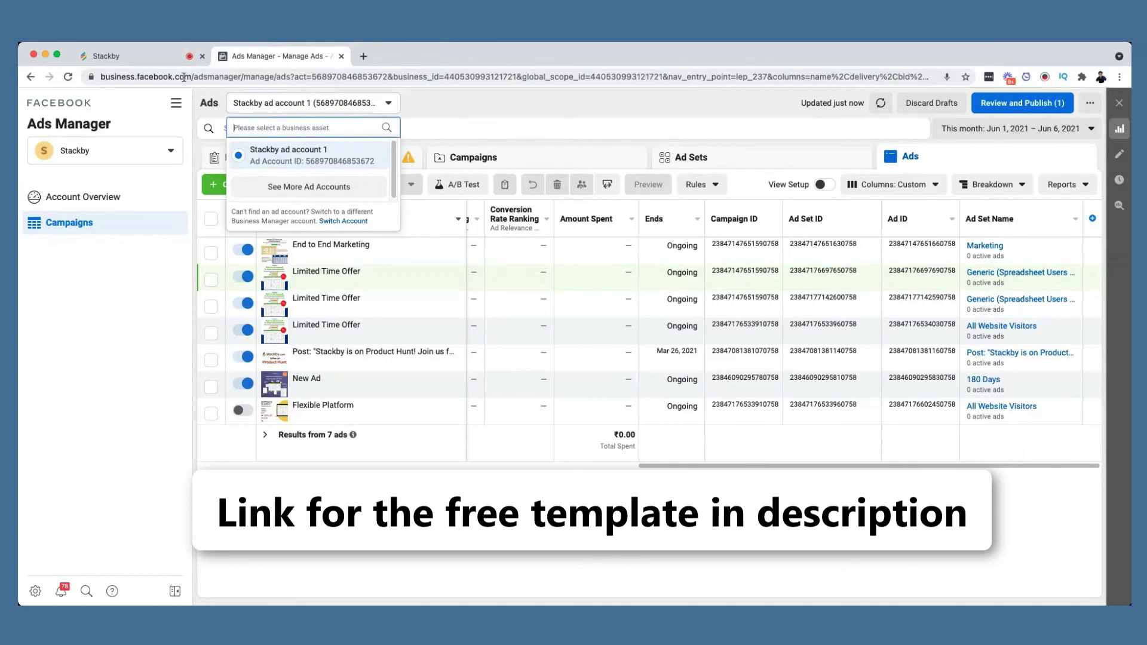
Switch back to Stackby and check the Account API column's settings and the Get all ad IDs data, closing both without changes.
{"action": "left_click", "coordinate": [171, 55]}
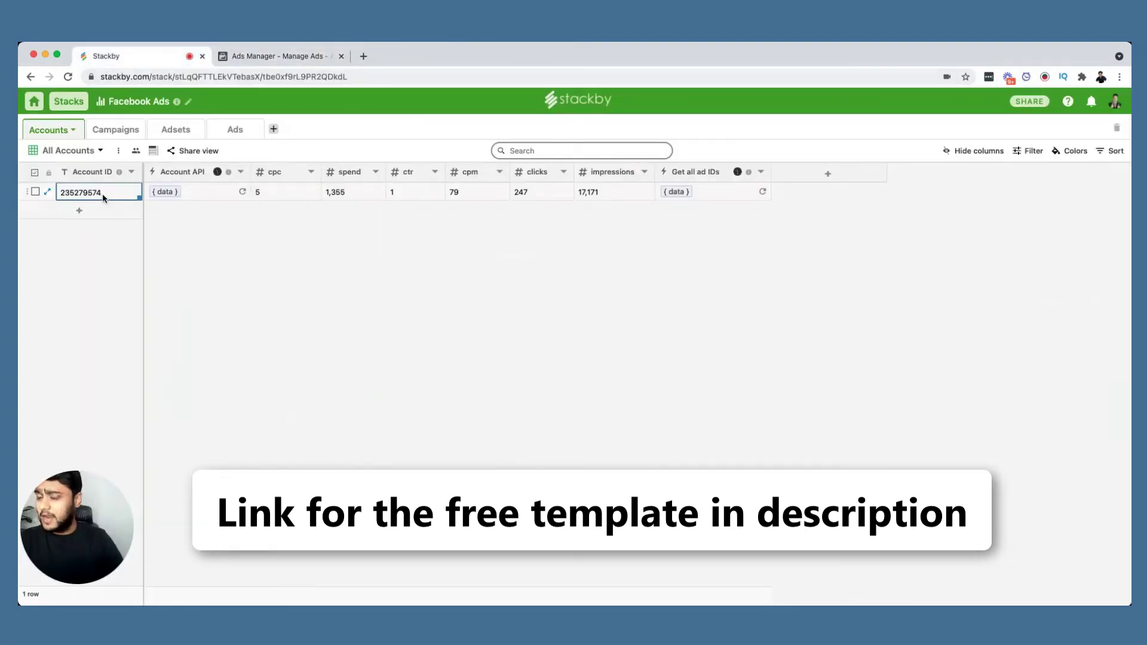
{"action": "double_click", "coordinate": [173, 172]}
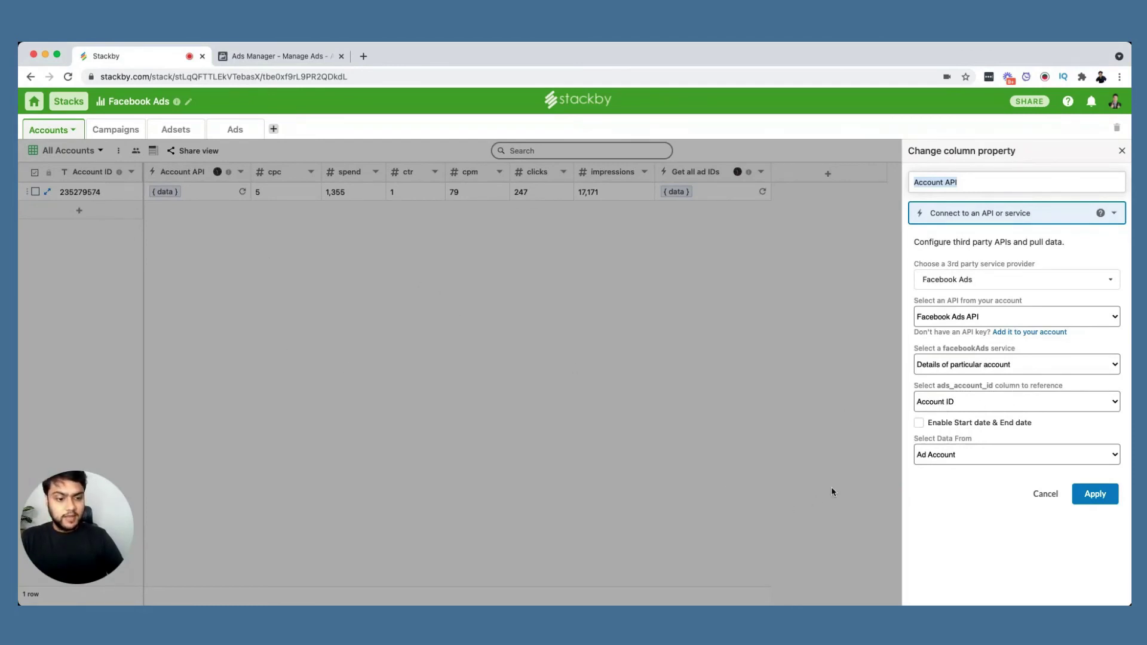
{"action": "left_click", "coordinate": [1046, 494]}
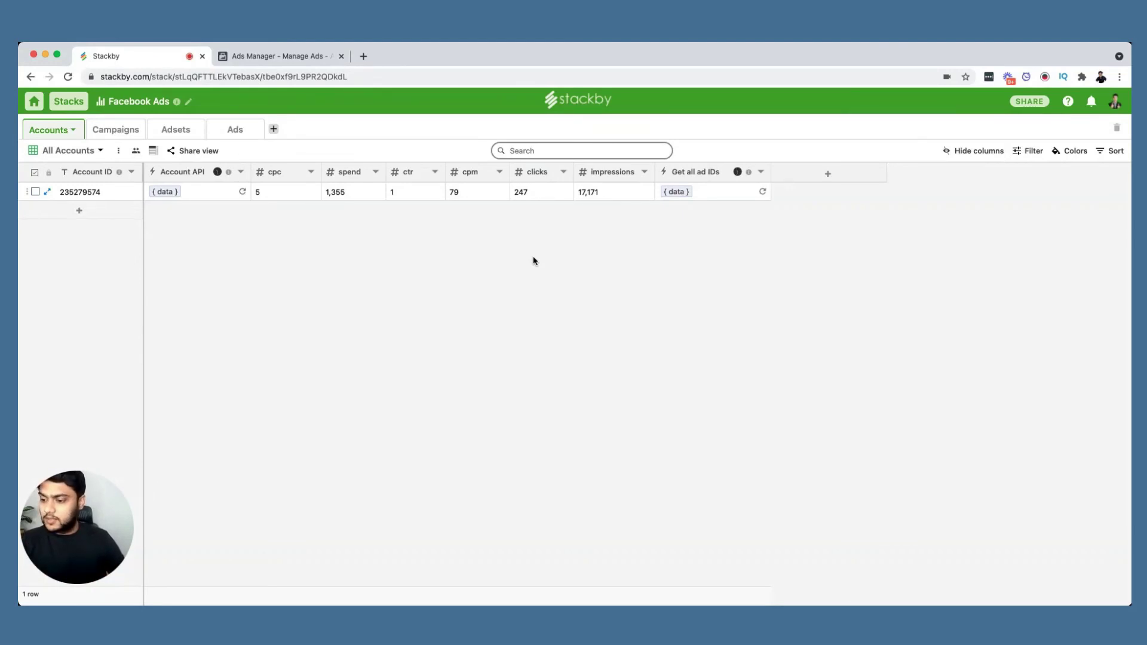
{"action": "left_click", "coordinate": [686, 191]}
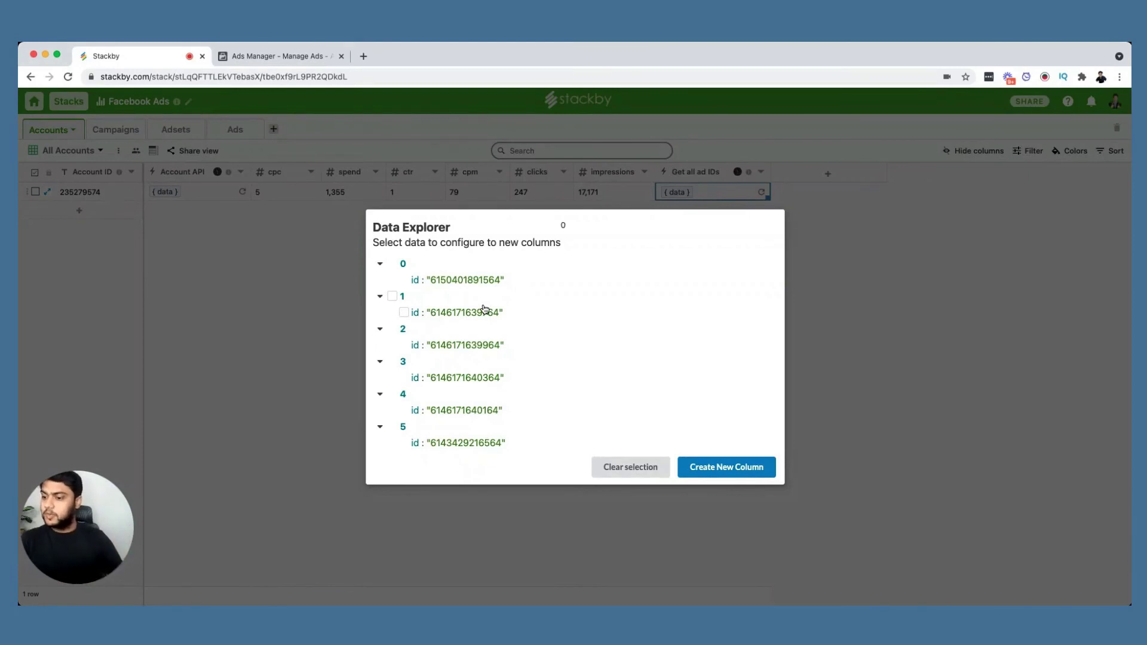
{"action": "left_click", "coordinate": [840, 310]}
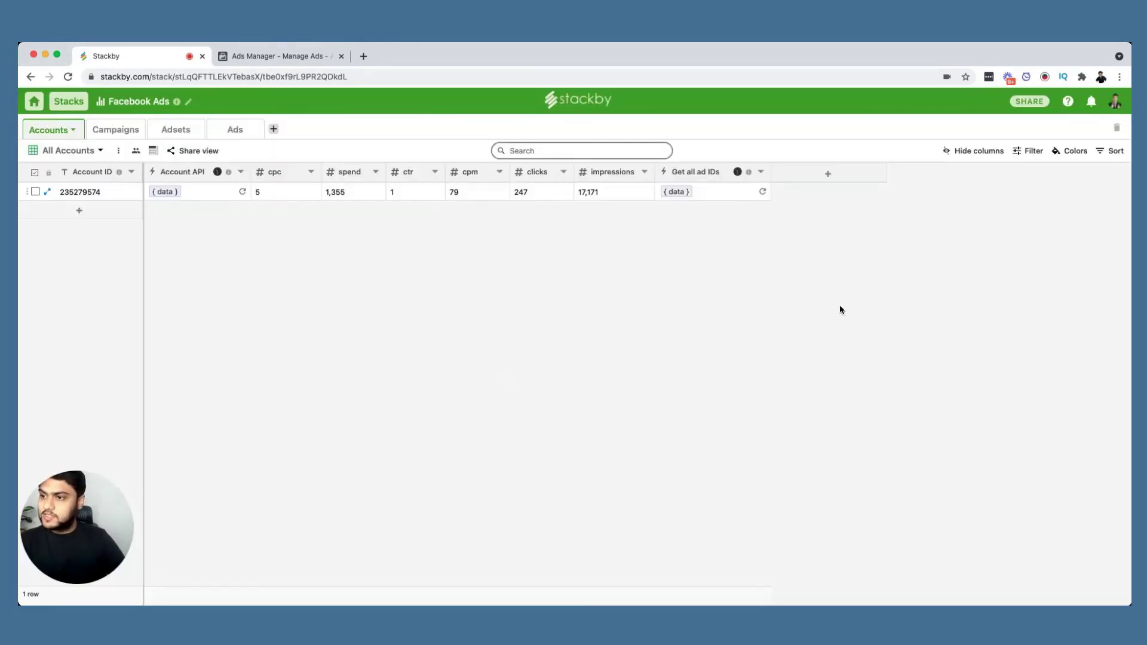